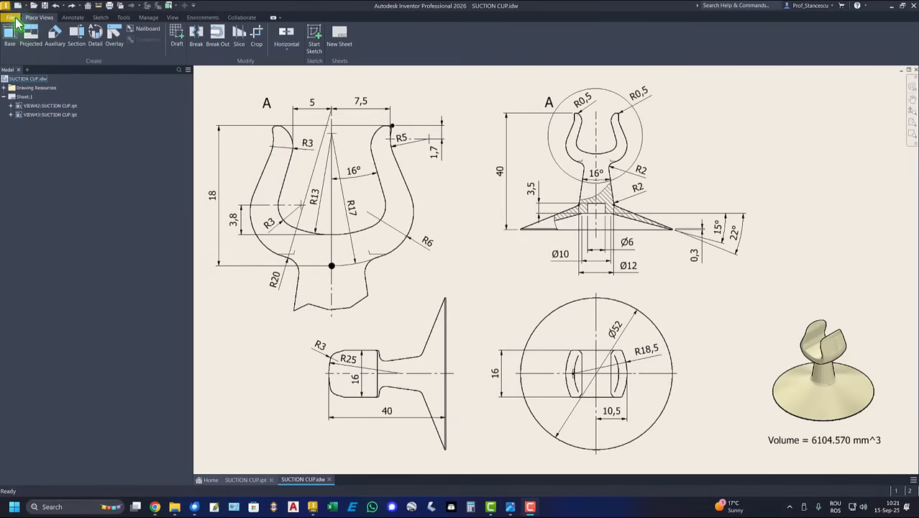
Create a new metric part from the Standard (mm).ipt template and start a 2D sketch on the front XY plane.
{"action": "left_click", "coordinate": [18, 7]}
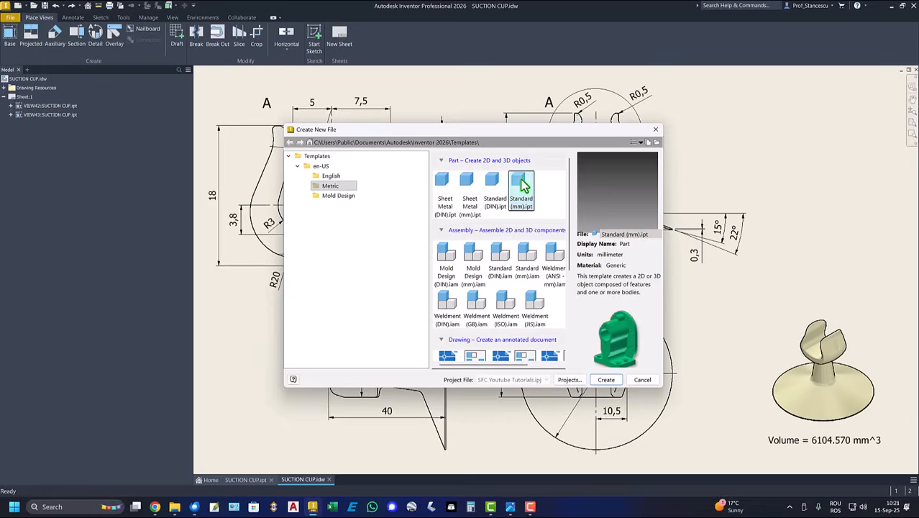
{"action": "double_click", "coordinate": [523, 183]}
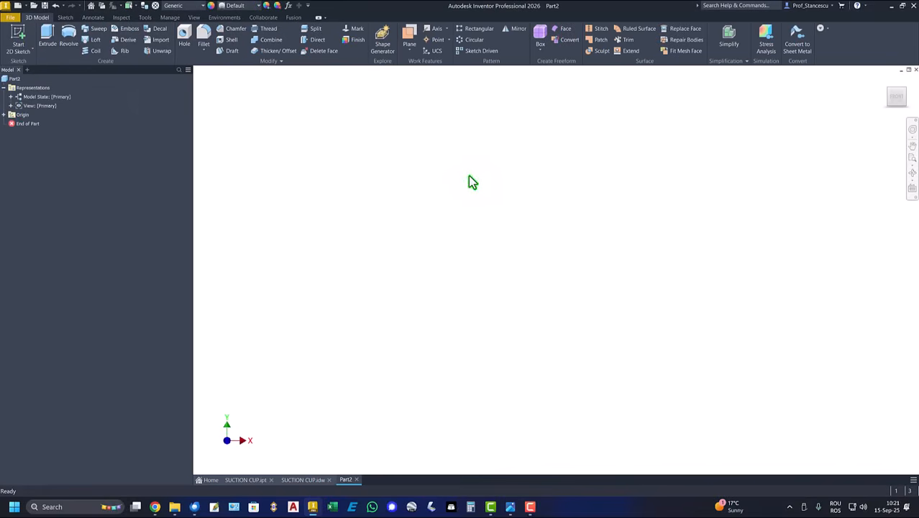
{"action": "left_click", "coordinate": [20, 36]}
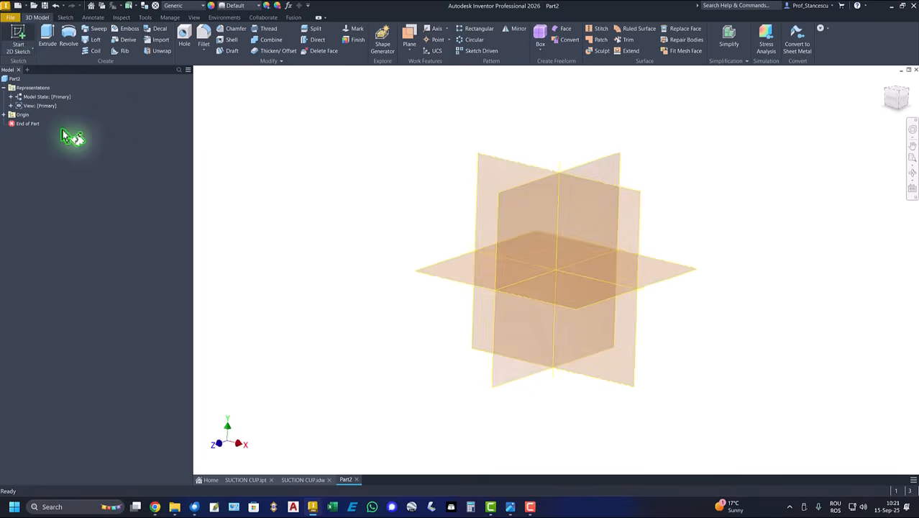
{"action": "left_click", "coordinate": [496, 151]}
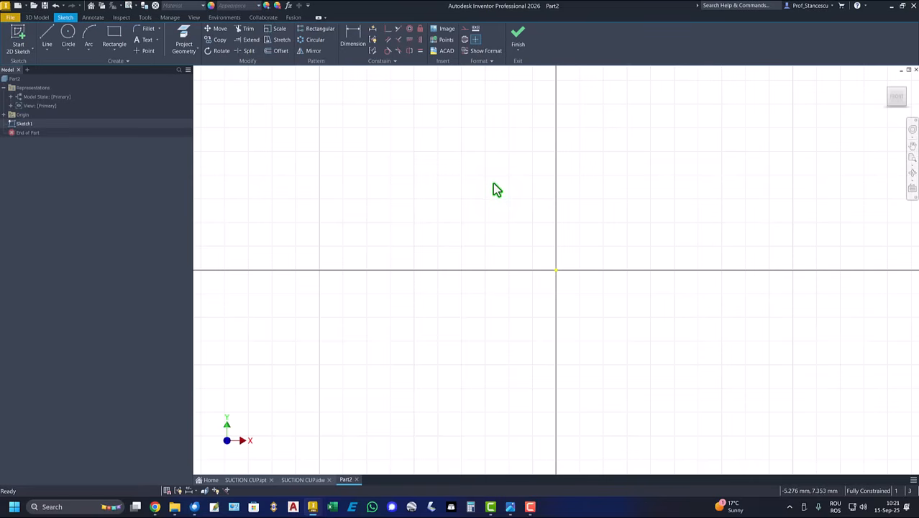
Draw an 18 mm vertical line upward from the sketch origin.
{"action": "middle_click_drag", "start_coordinate": [494, 188], "coordinate": [497, 302]}
{"action": "left_click", "coordinate": [47, 38]}
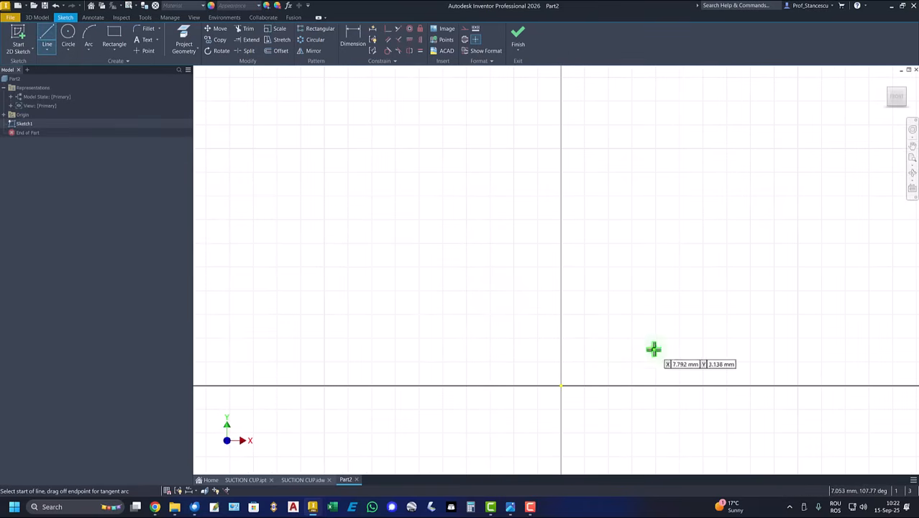
{"action": "left_click", "coordinate": [562, 386]}
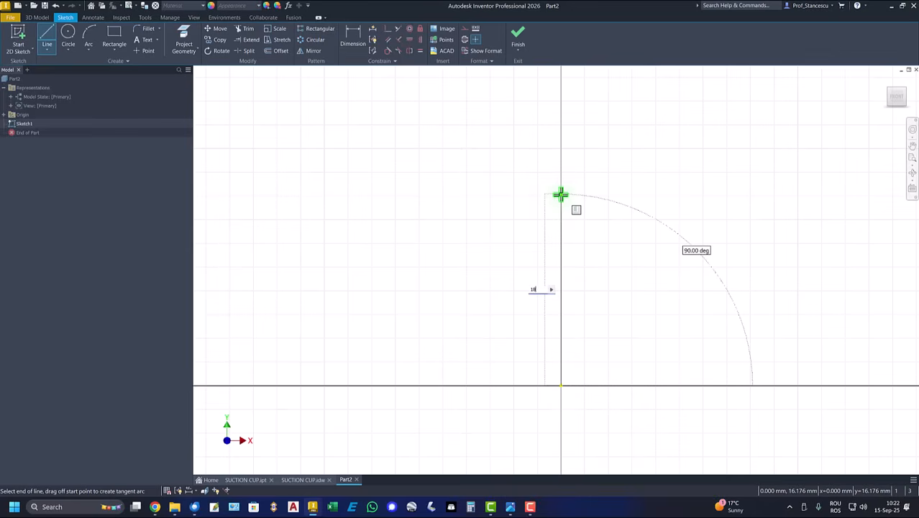
{"action": "type", "text": "18"}
{"action": "key", "text": "Return"}
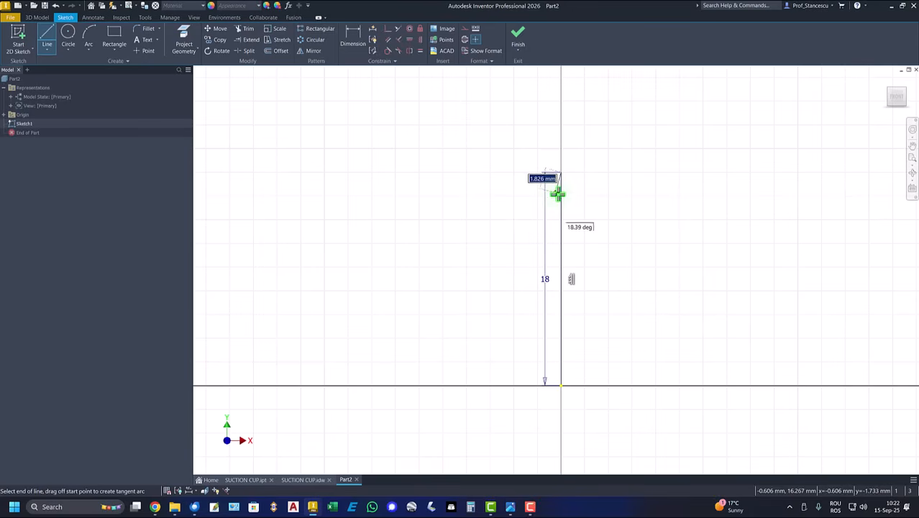
{"action": "right_click", "coordinate": [599, 195]}
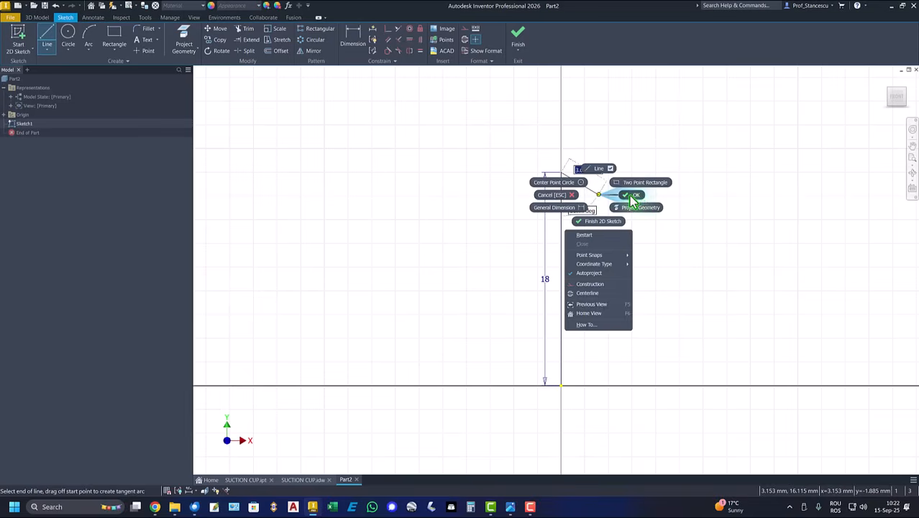
{"action": "left_click", "coordinate": [632, 204]}
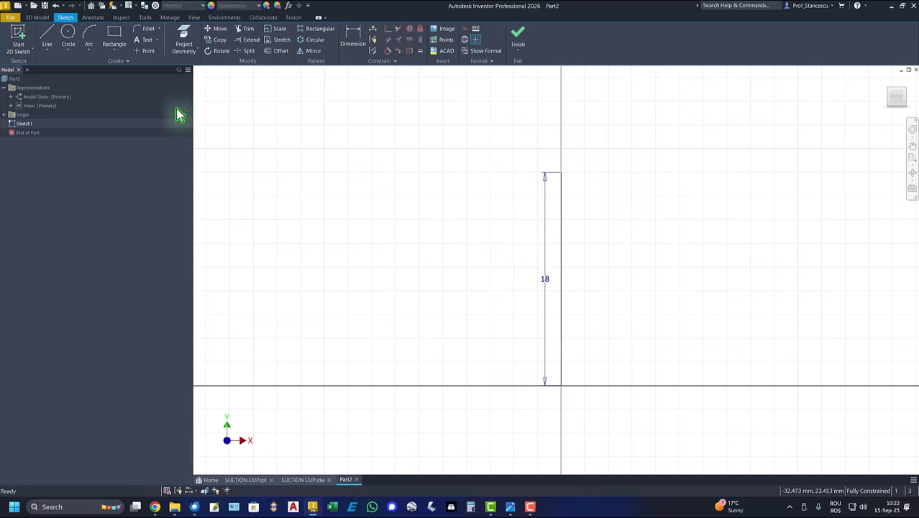
Draw a second vertical line about 18 mm tall, about 10 mm left of the first, and convert it to a centerline.
{"action": "left_click", "coordinate": [47, 36]}
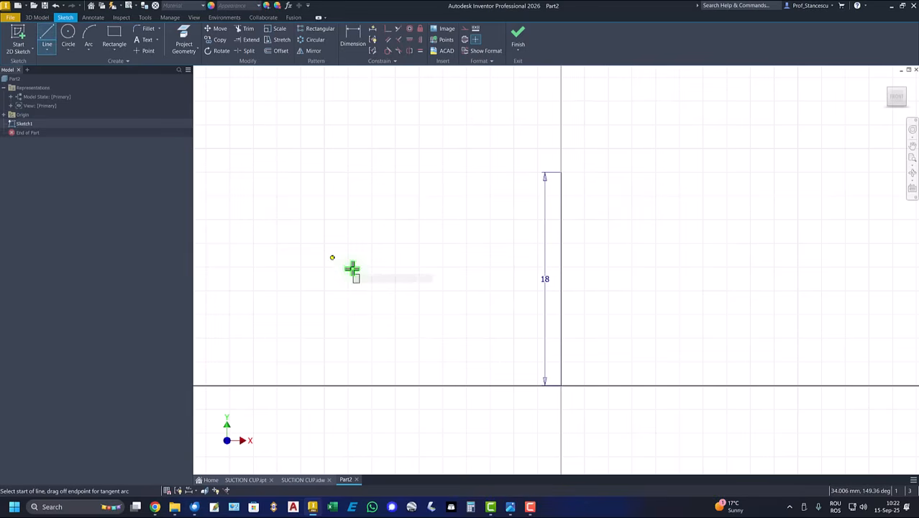
{"action": "left_click", "coordinate": [440, 386]}
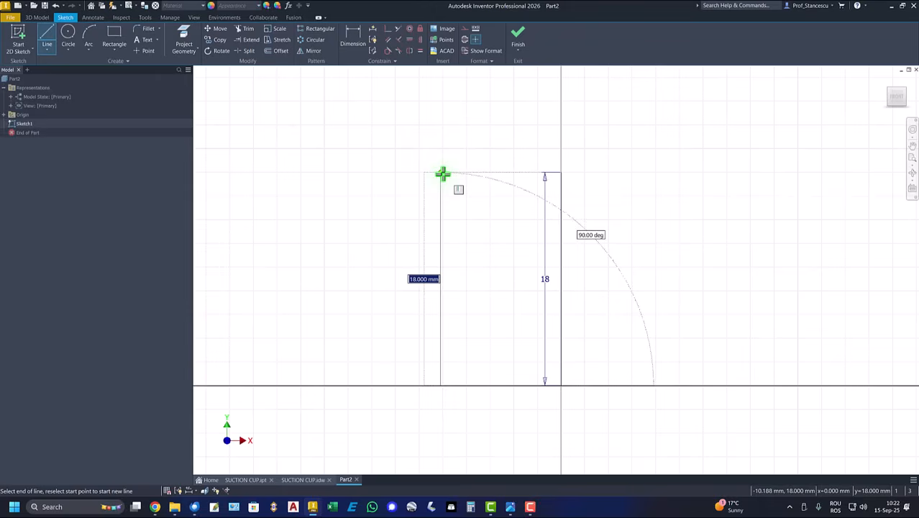
{"action": "left_click", "coordinate": [441, 172]}
{"action": "right_click", "coordinate": [473, 219]}
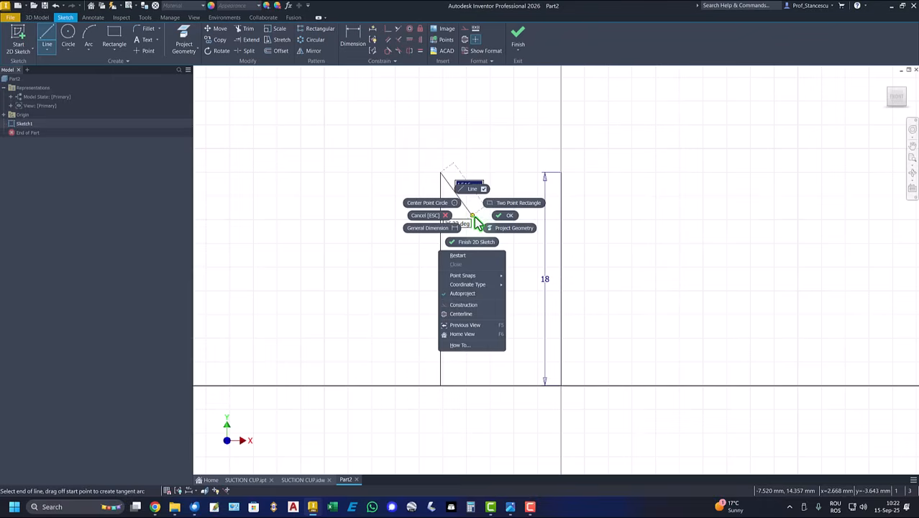
{"action": "left_click", "coordinate": [496, 216]}
{"action": "left_click_drag", "start_coordinate": [493, 217], "coordinate": [364, 267]}
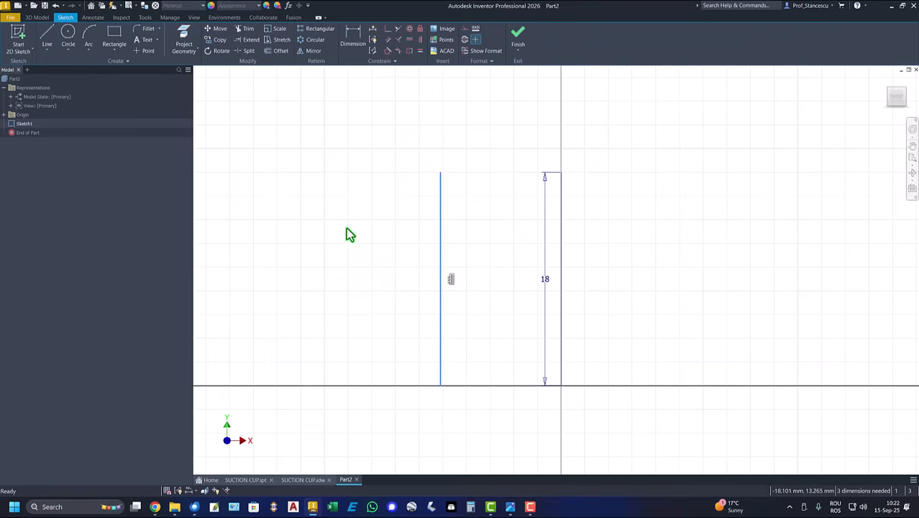
{"action": "right_click", "coordinate": [440, 317]}
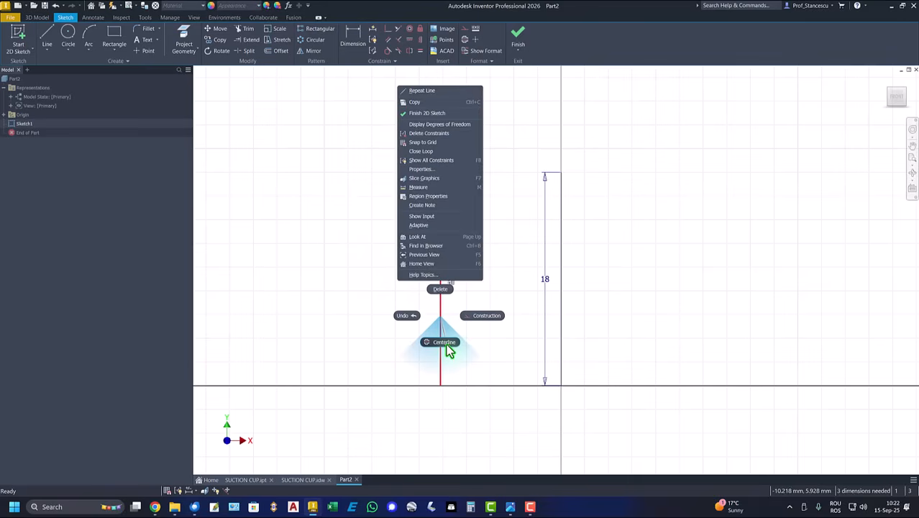
{"action": "left_click", "coordinate": [446, 343]}
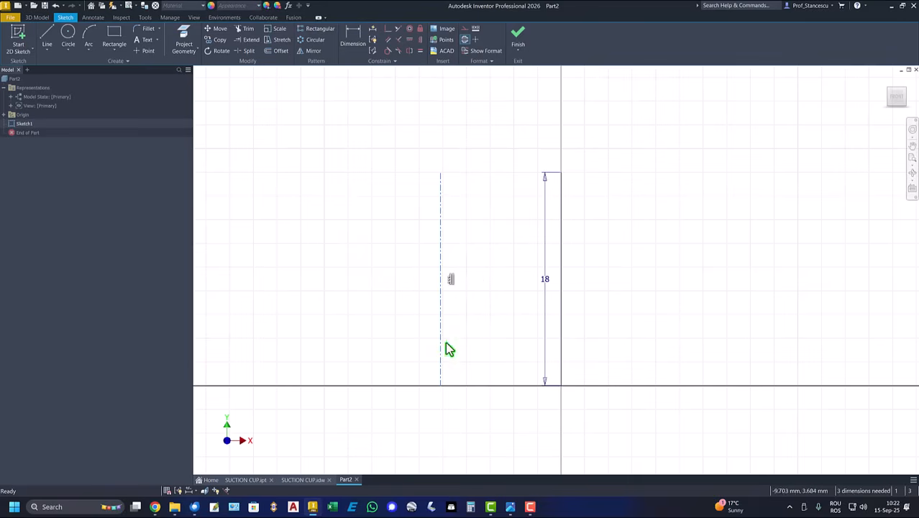
Constrain the centerline equal in length to the 18 mm line and align its lower endpoint horizontally with the origin.
{"action": "left_click", "coordinate": [420, 51]}
{"action": "left_click", "coordinate": [444, 221]}
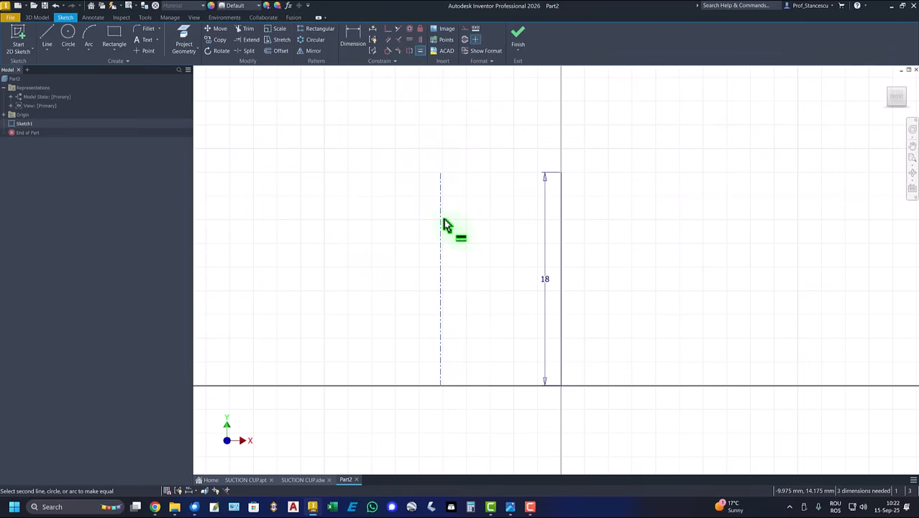
{"action": "left_click", "coordinate": [560, 238]}
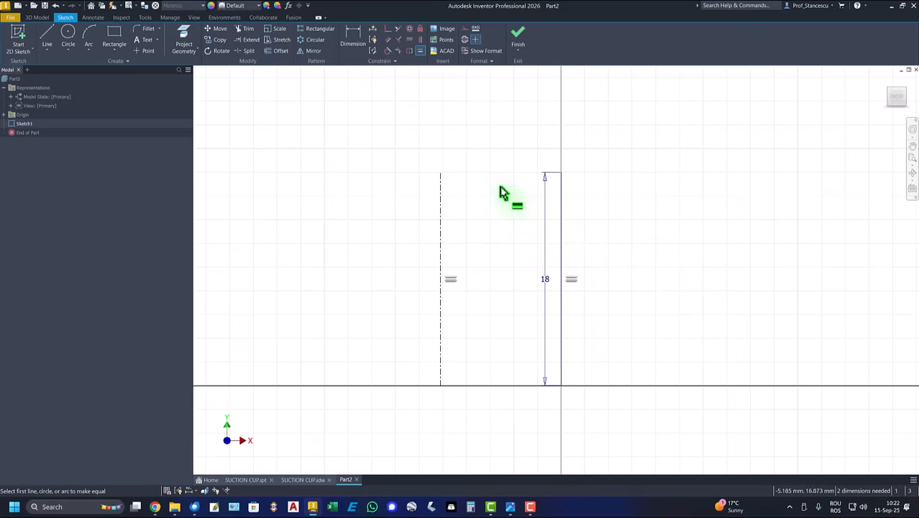
{"action": "key", "text": "Escape"}
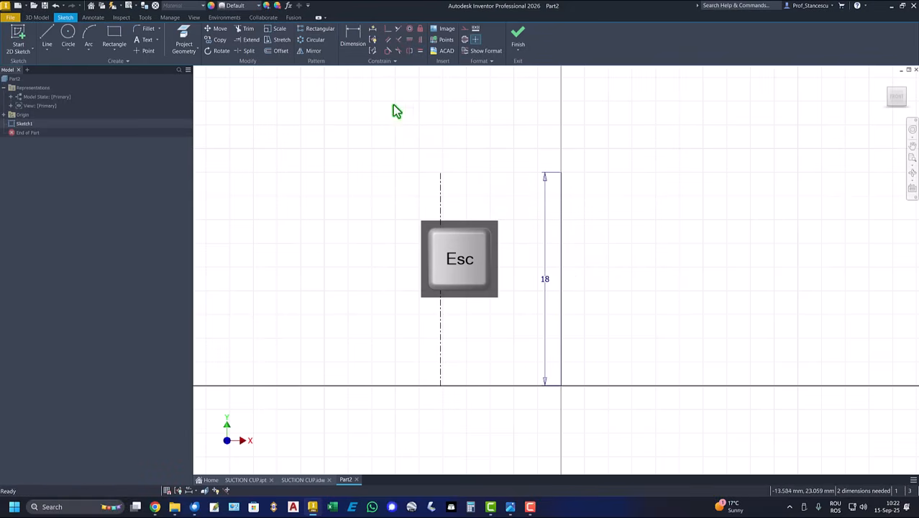
{"action": "left_click", "coordinate": [409, 39]}
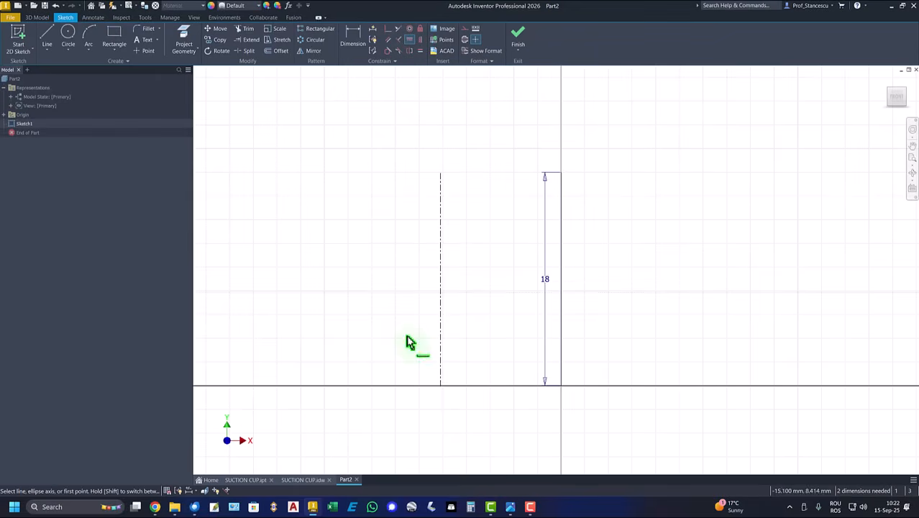
{"action": "left_click", "coordinate": [441, 386]}
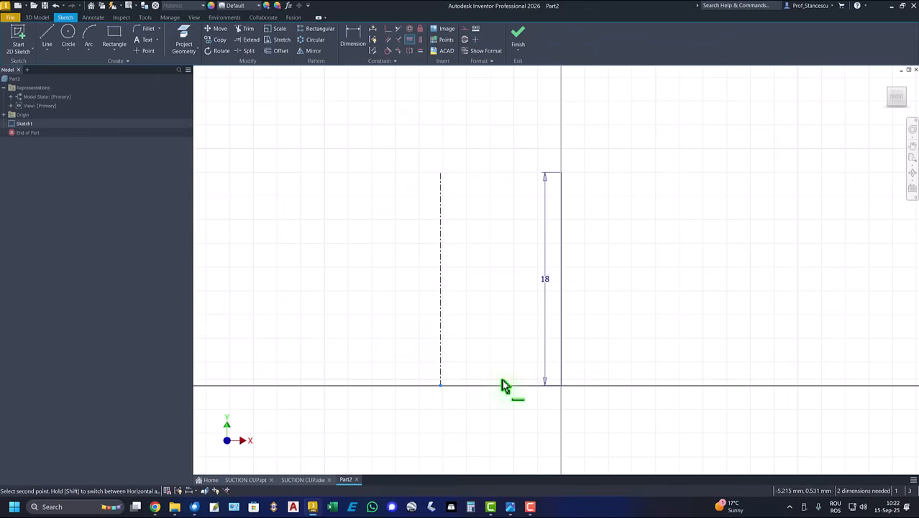
{"action": "left_click", "coordinate": [562, 387]}
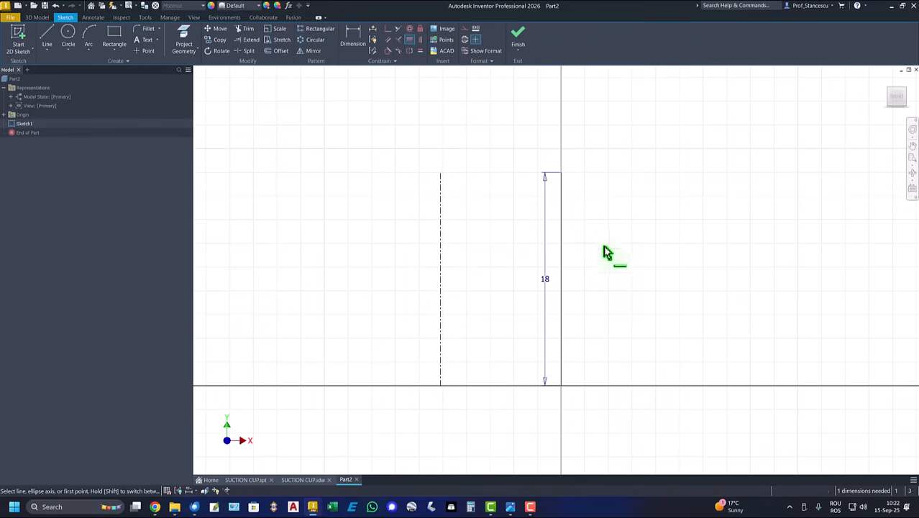
Dimension the horizontal distance between the upper endpoints of the centerline and the 18 mm line as 8 mm.
{"action": "left_click", "coordinate": [353, 42]}
{"action": "left_click", "coordinate": [440, 174]}
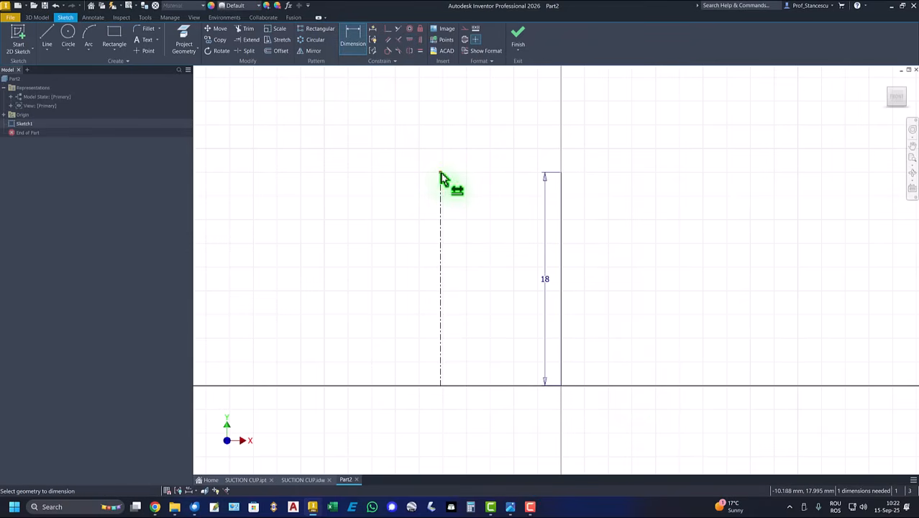
{"action": "left_click", "coordinate": [562, 175]}
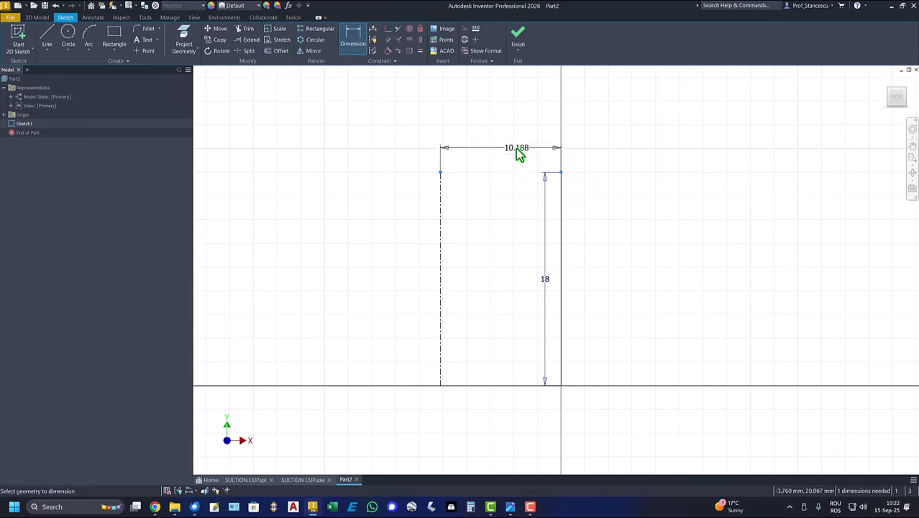
{"action": "left_click", "coordinate": [515, 145]}
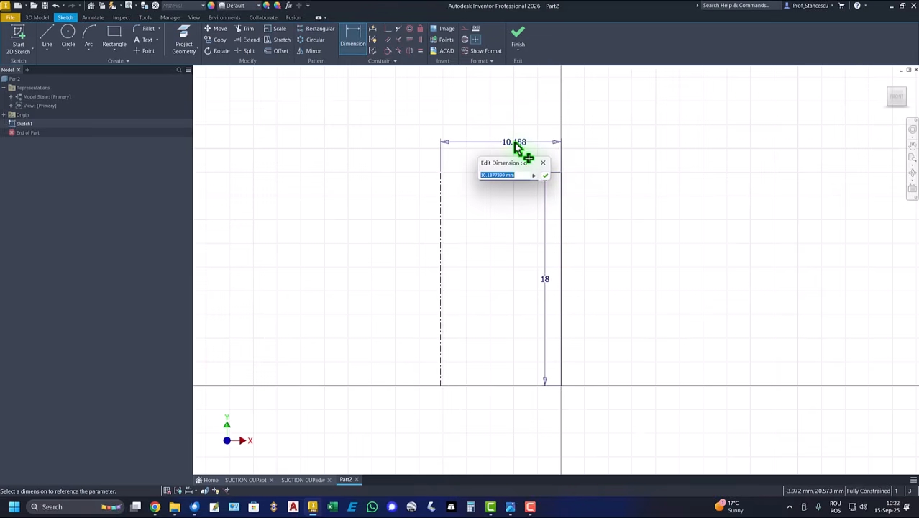
{"action": "type", "text": "8"}
{"action": "key", "text": "Return"}
Sketch the right half-profile from the origin with two tangent arcs, a slanted line about 7.3 mm long, a tangent arc and a horizontal closing line.
{"action": "key", "text": "Home"}
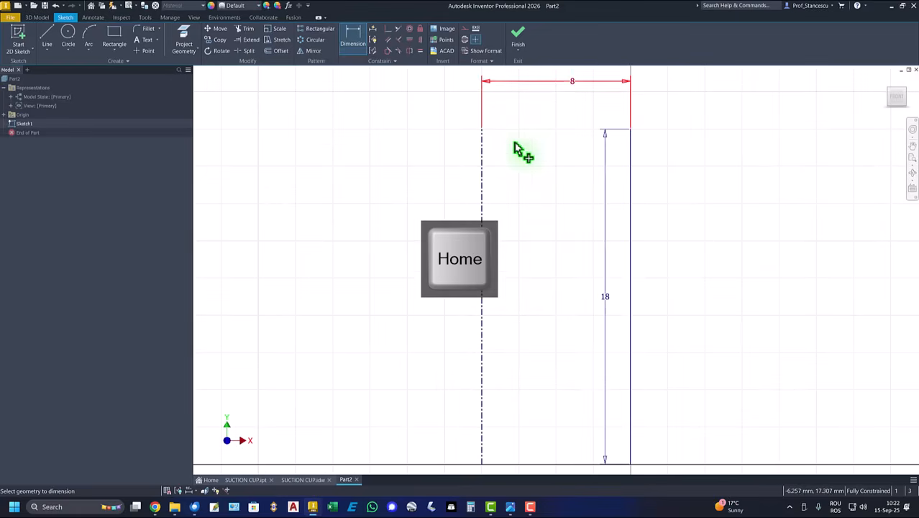
{"action": "left_click", "coordinate": [47, 39]}
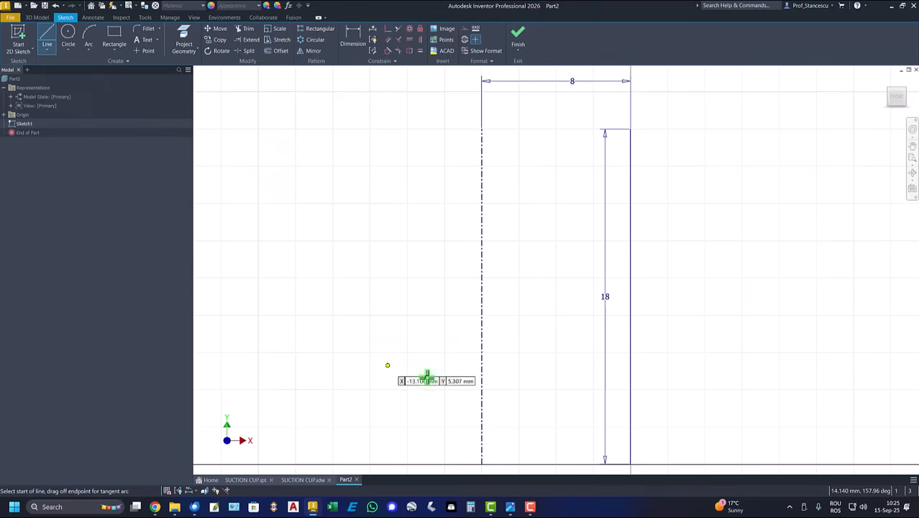
{"action": "left_click", "coordinate": [630, 465]}
{"action": "left_click_drag", "start_coordinate": [630, 465], "coordinate": [809, 315]}
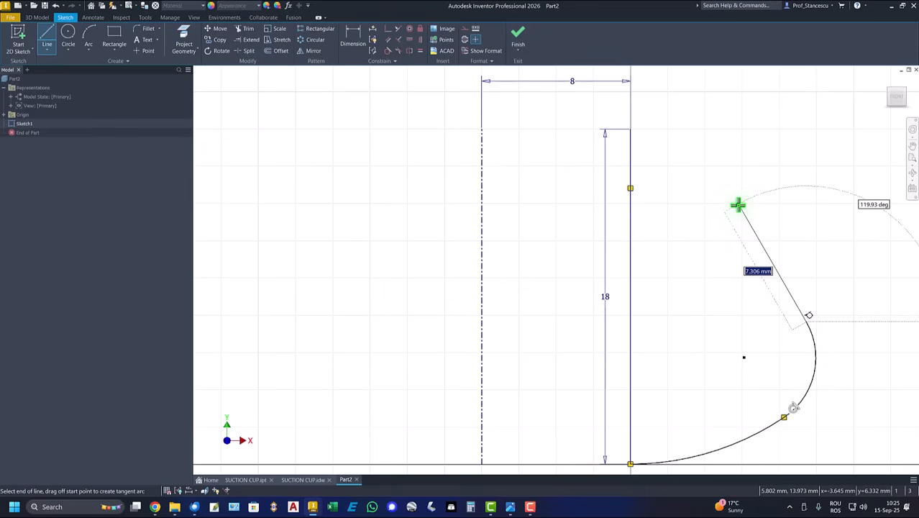
{"action": "left_click", "coordinate": [738, 206]}
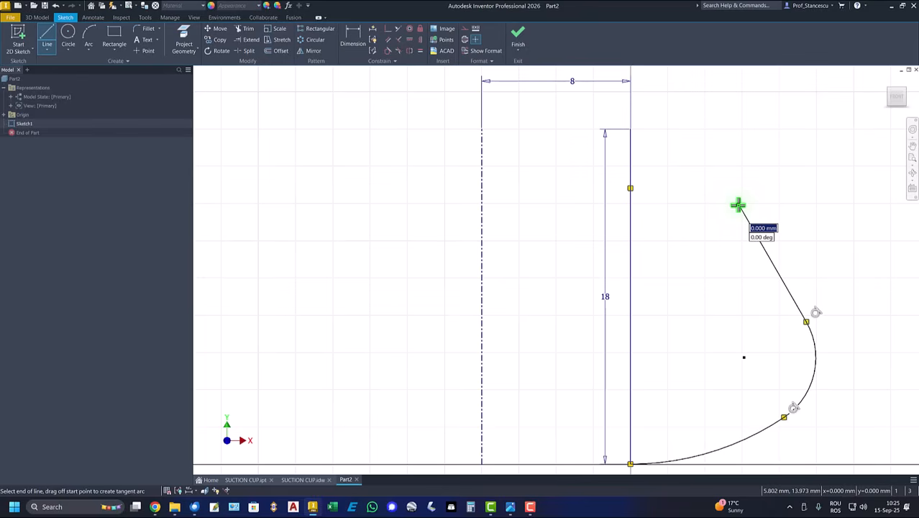
{"action": "left_click_drag", "start_coordinate": [739, 206], "coordinate": [753, 129]}
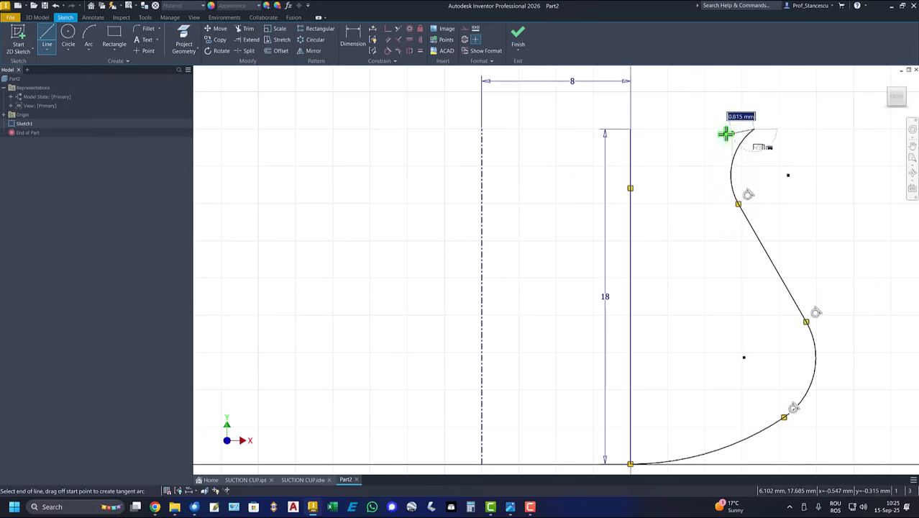
{"action": "left_click", "coordinate": [630, 129]}
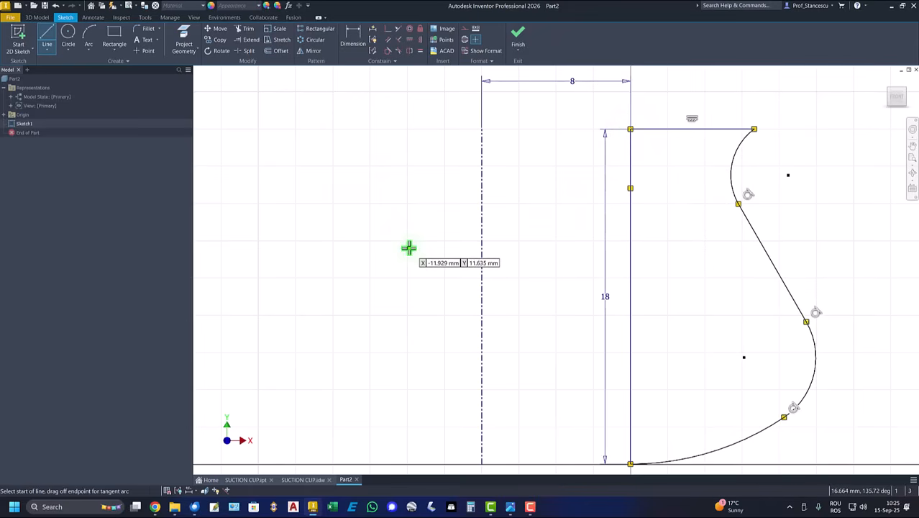
Dimension the horizontal distance from the 18 mm vertical line to the outermost tangent of the bulging side arc as 10.5 mm.
{"action": "key", "text": "Home"}
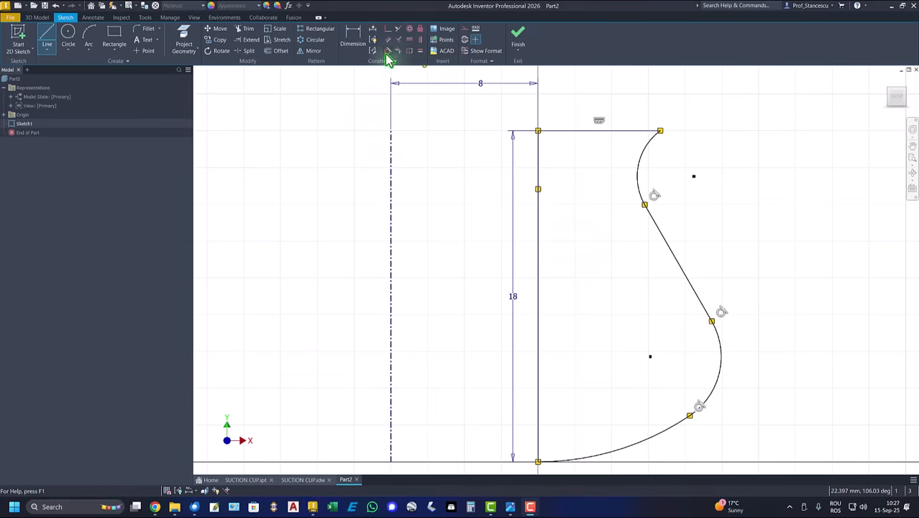
{"action": "left_click", "coordinate": [352, 36]}
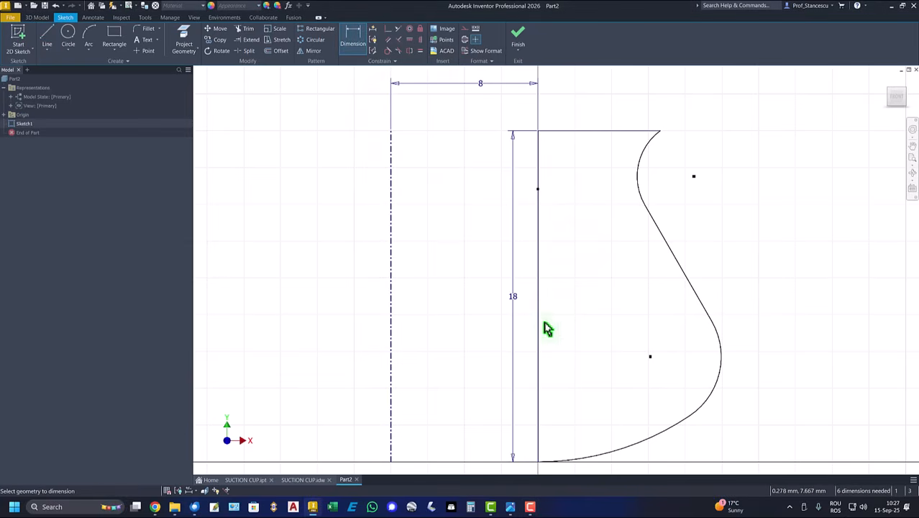
{"action": "left_click", "coordinate": [539, 333]}
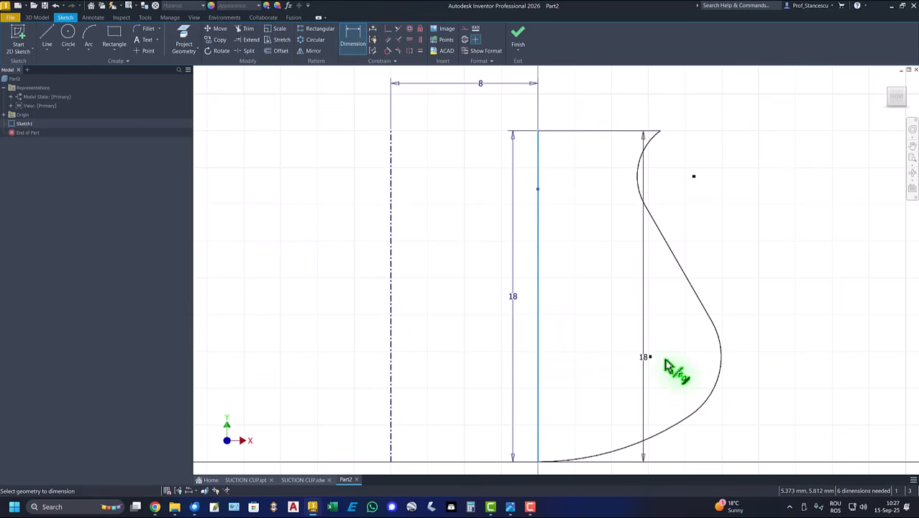
{"action": "left_click", "coordinate": [725, 365]}
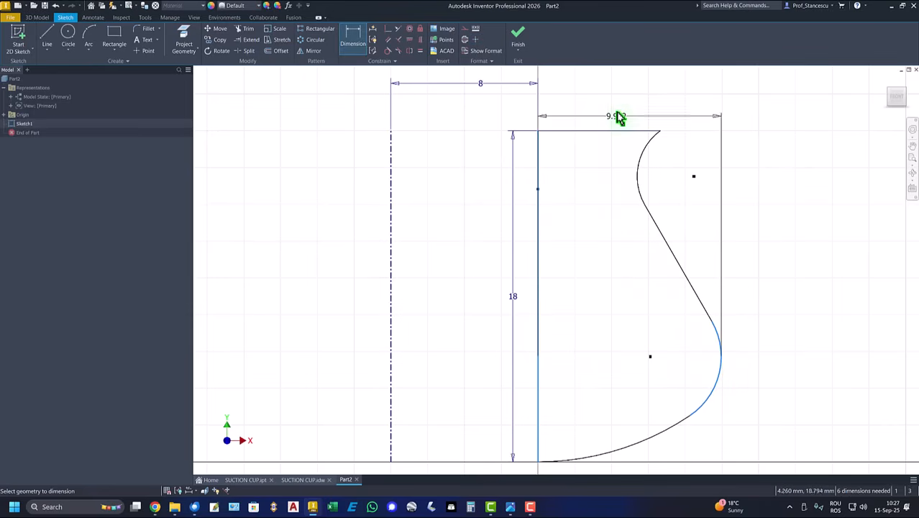
{"action": "left_click", "coordinate": [620, 86]}
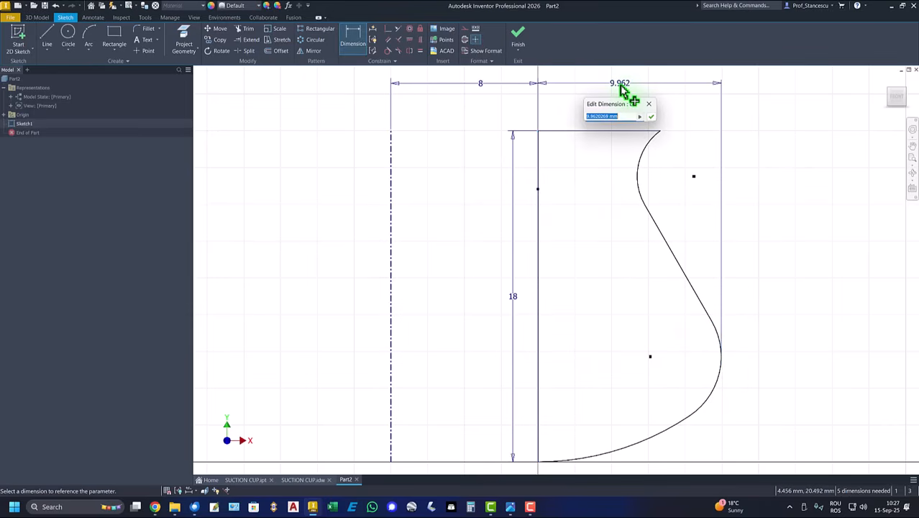
{"action": "key", "text": "Return"}
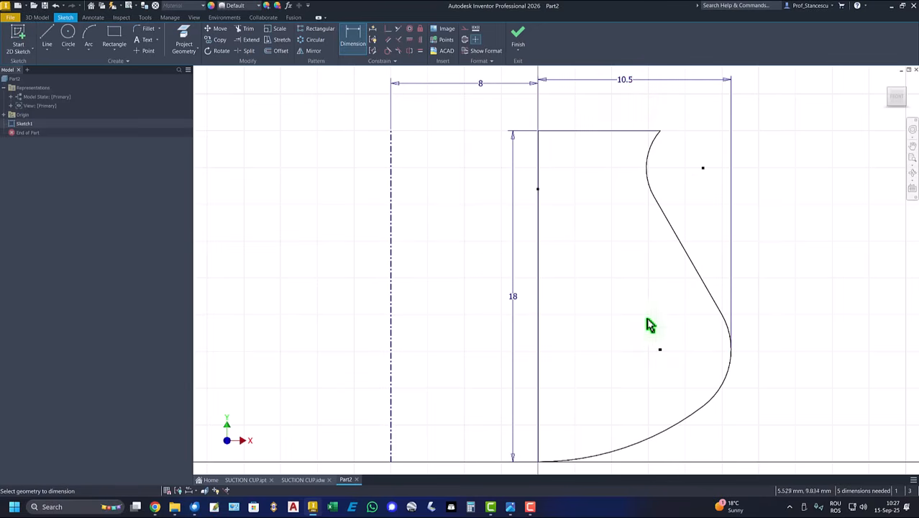
Set the radius of the bulging side arc to 6 mm and the radius of the lower arc to 17 mm.
{"action": "left_click", "coordinate": [727, 377]}
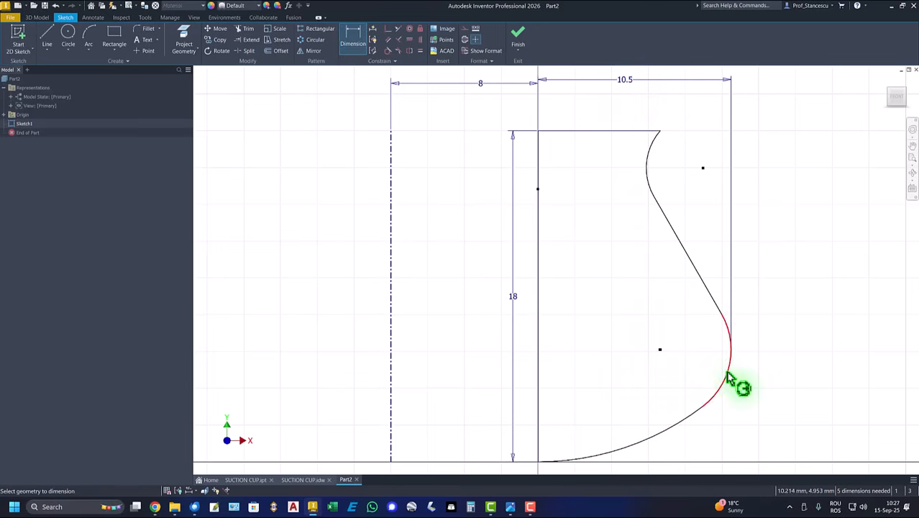
{"action": "left_click", "coordinate": [761, 398]}
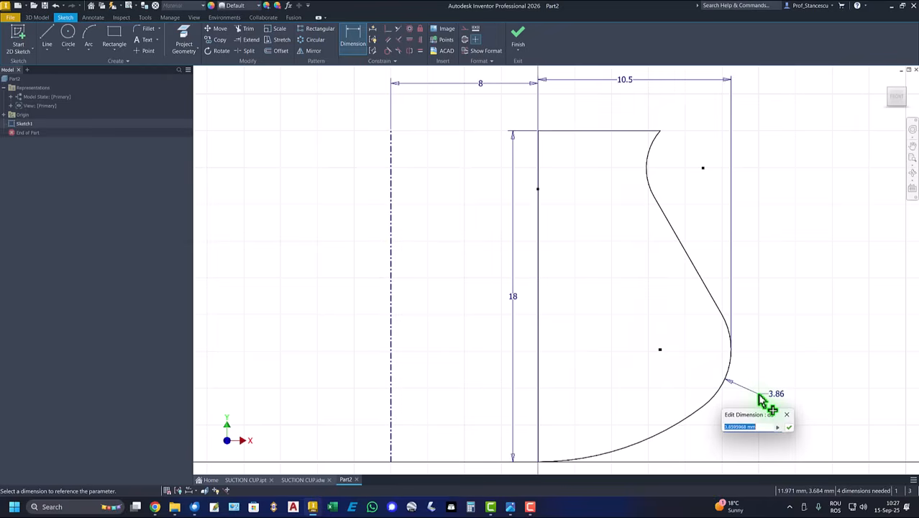
{"action": "type", "text": "6"}
{"action": "key", "text": "Return"}
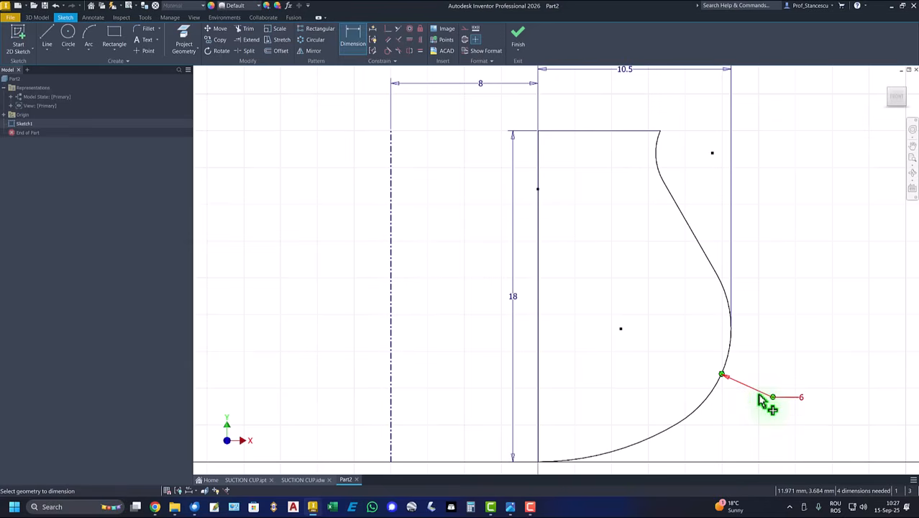
{"action": "left_click", "coordinate": [642, 454]}
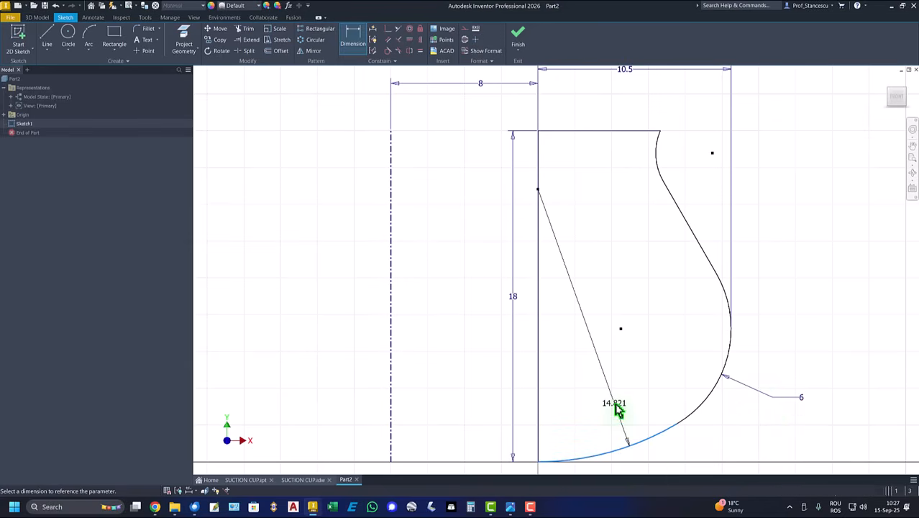
{"action": "left_click", "coordinate": [616, 408]}
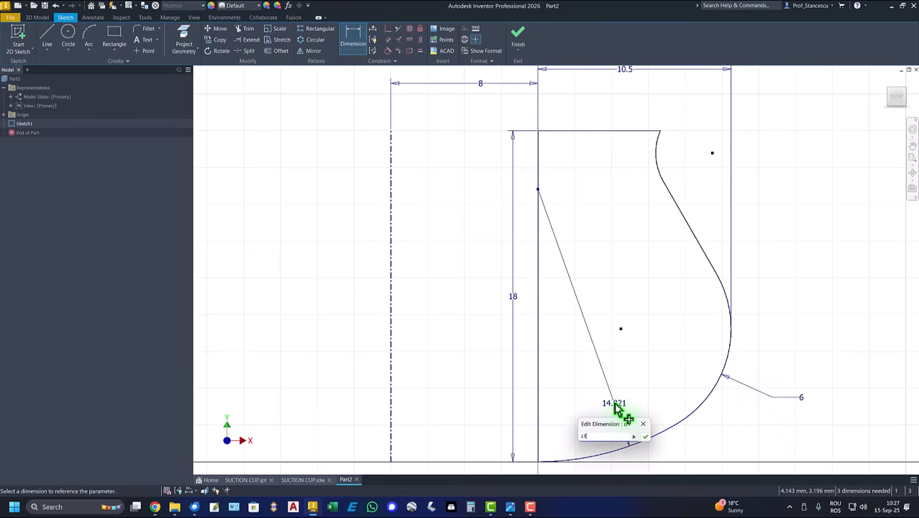
{"action": "key", "text": "Return"}
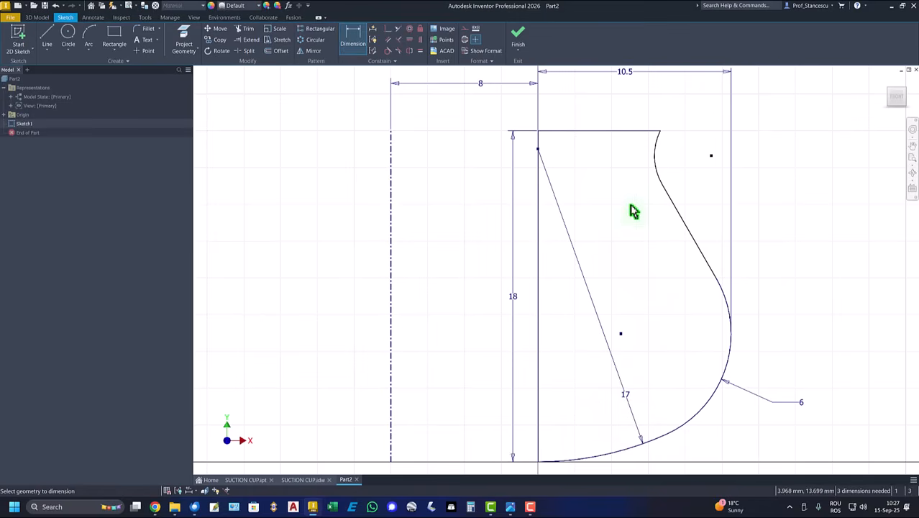
Set the upper neck arc's radius to 5 mm and its center 1.7 mm below the horizontal closing line.
{"action": "left_click", "coordinate": [658, 160]}
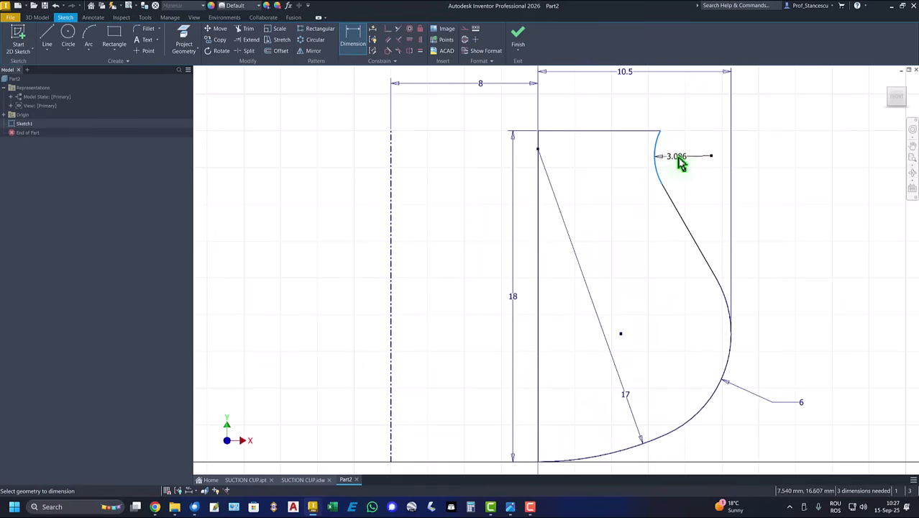
{"action": "left_click", "coordinate": [679, 158]}
{"action": "type", "text": "5"}
{"action": "key", "text": "Return"}
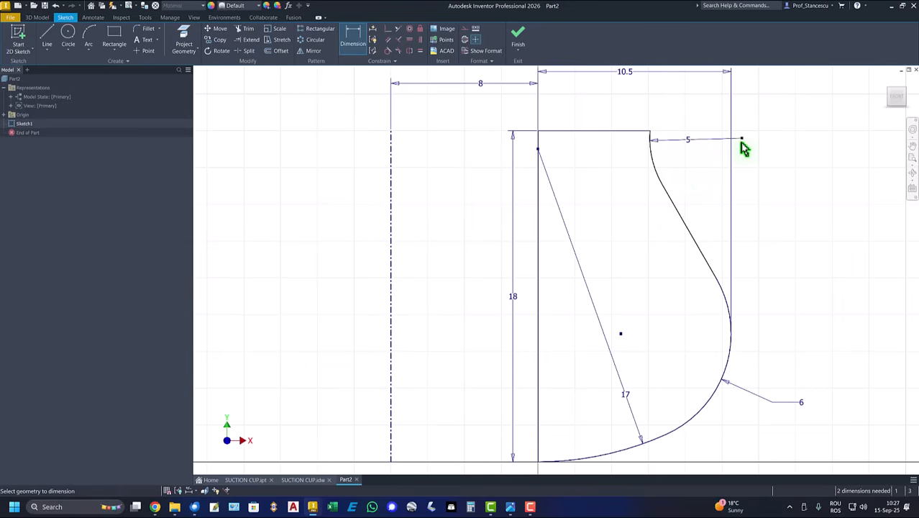
{"action": "left_click", "coordinate": [742, 139]}
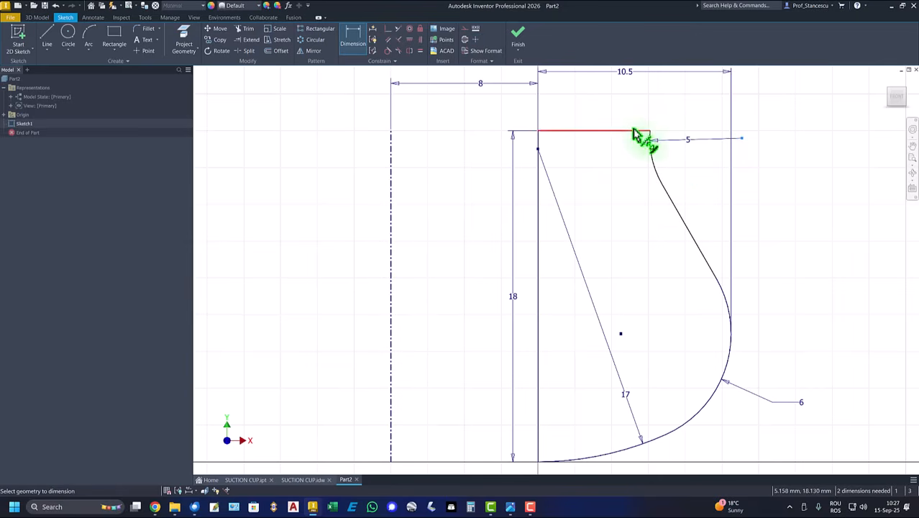
{"action": "left_click", "coordinate": [642, 132]}
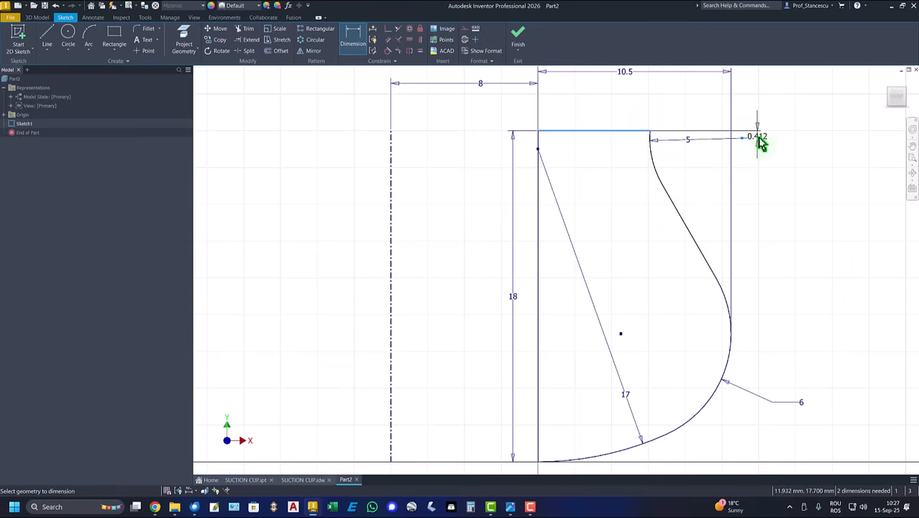
{"action": "left_click", "coordinate": [776, 180]}
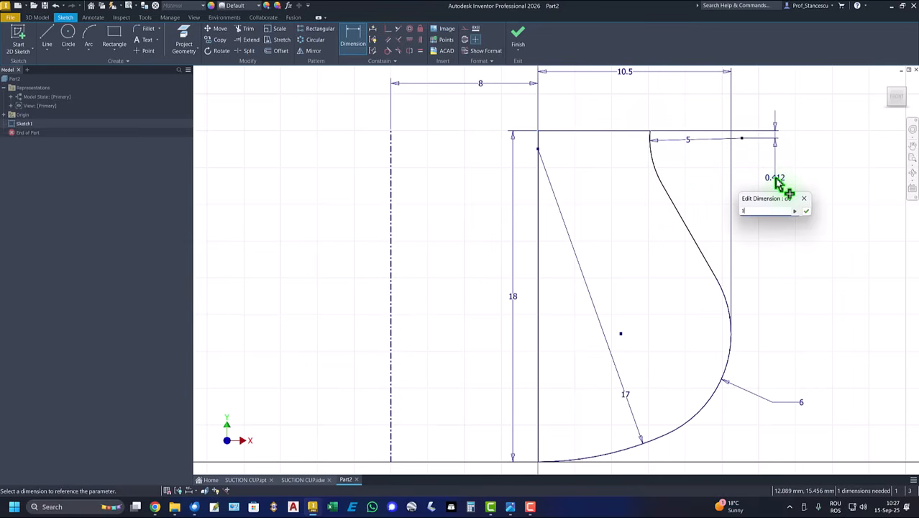
{"action": "type", "text": "1.7"}
{"action": "key", "text": "Return"}
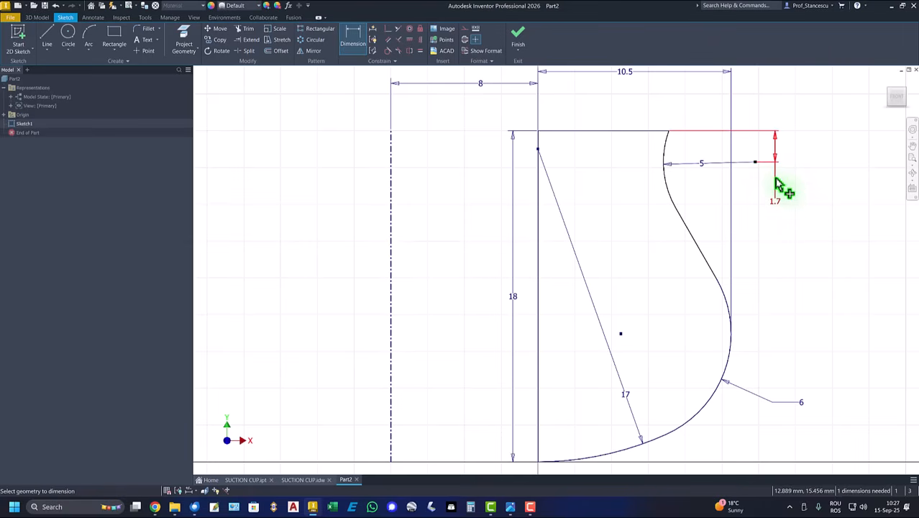
Dimension the 18 mm vertical line to the neck arc's nearest tangent as 7.5 mm and finish the sketch.
{"action": "left_click", "coordinate": [540, 173]}
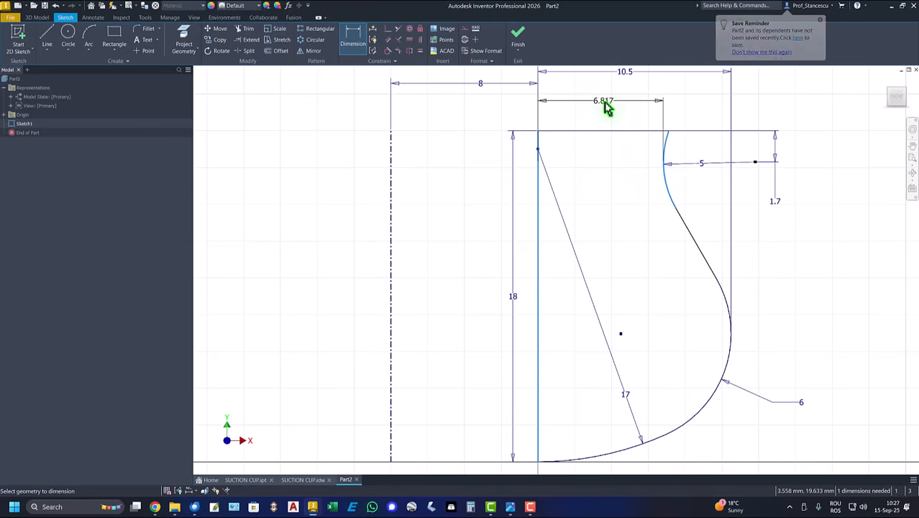
{"action": "left_click", "coordinate": [606, 107]}
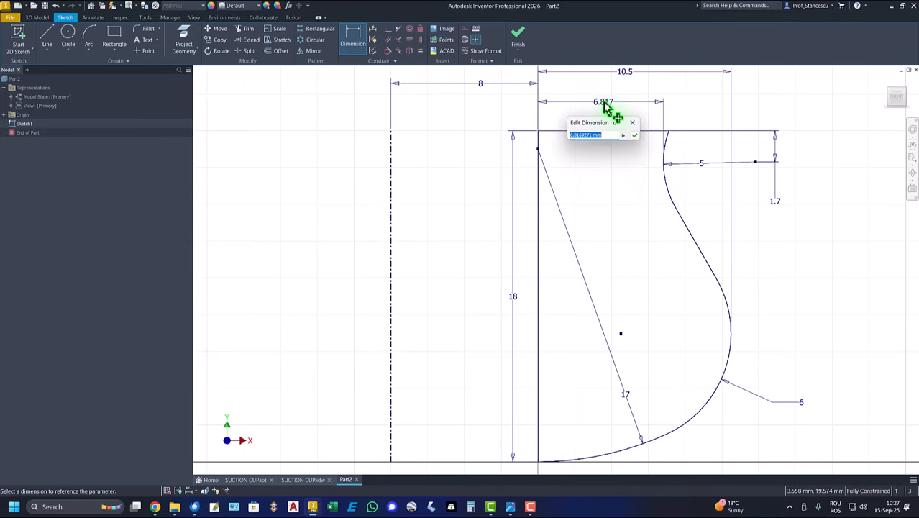
{"action": "type", "text": "7,5"}
{"action": "key", "text": "Return"}
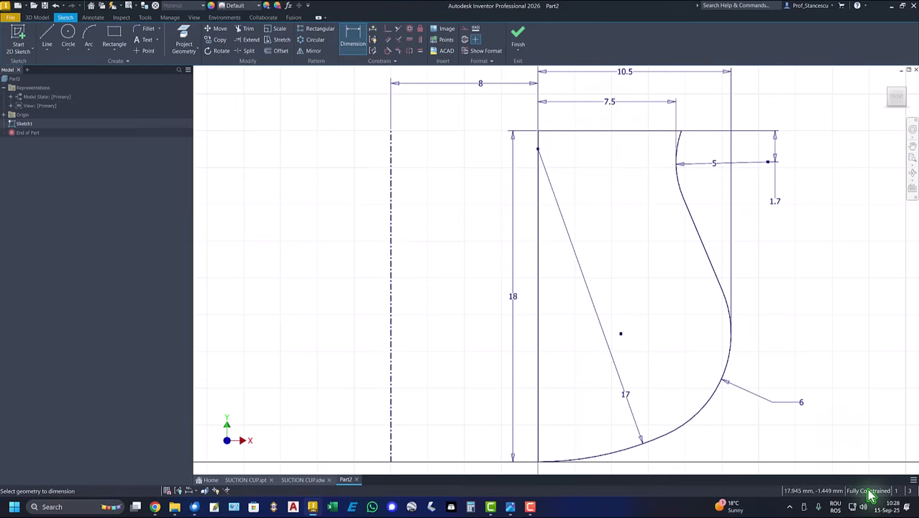
{"action": "left_click", "coordinate": [518, 38]}
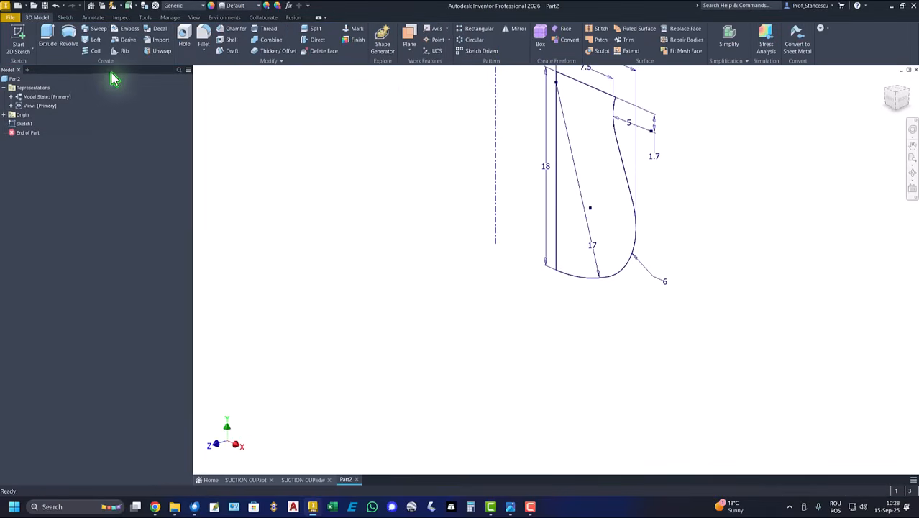
Revolve the closed profile a full 360 degrees around the centerline as a new solid.
{"action": "left_click", "coordinate": [69, 38]}
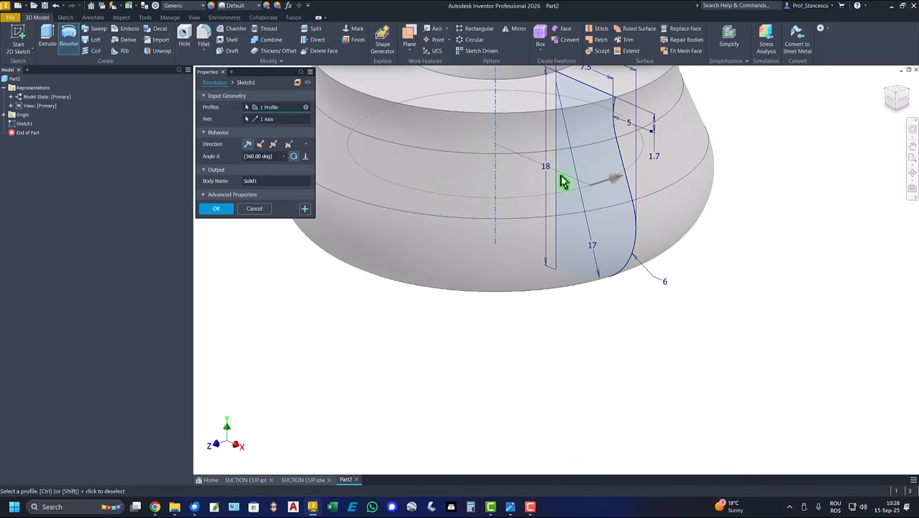
{"action": "key", "text": "F6"}
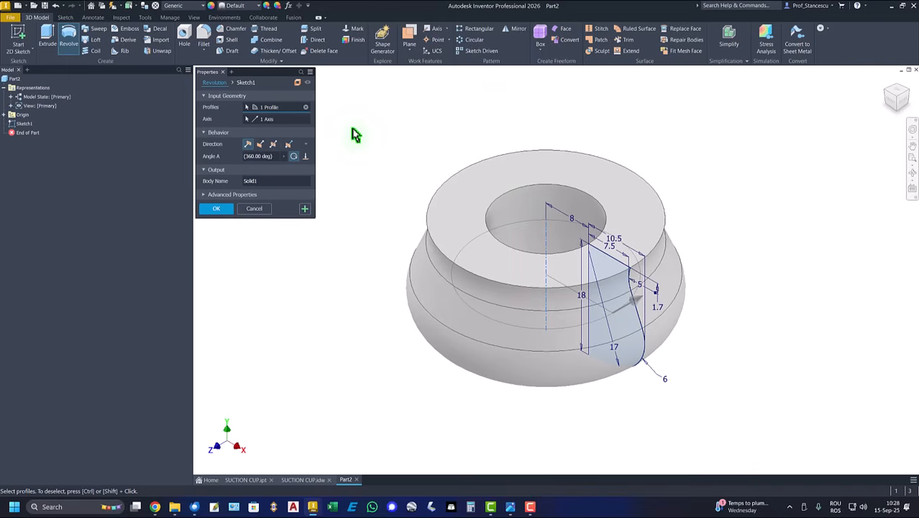
{"action": "left_click", "coordinate": [217, 208]}
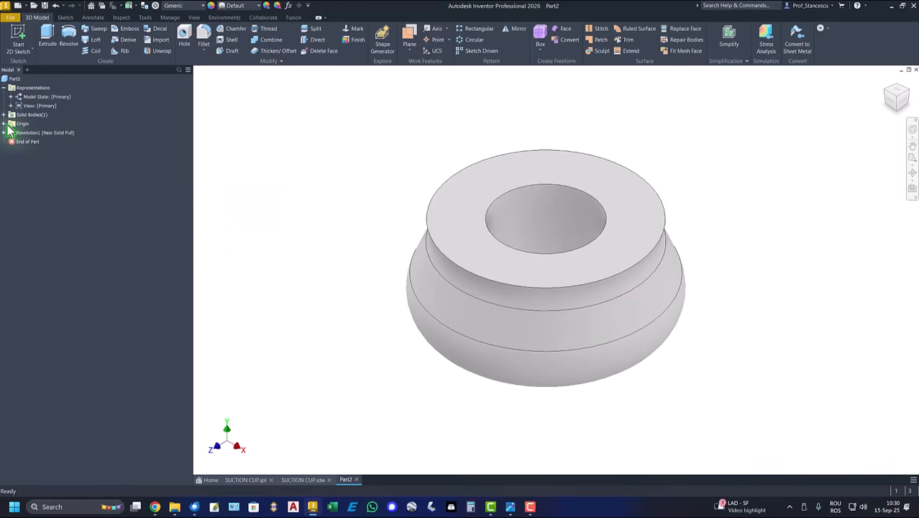
Split the revolved solid with the YZ origin plane, keeping only the piece on the positive X side.
{"action": "left_click", "coordinate": [4, 125]}
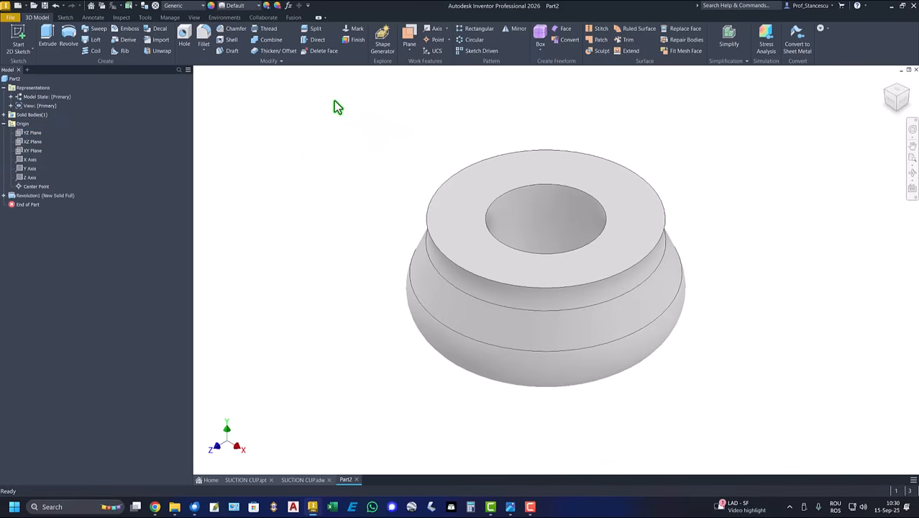
{"action": "left_click", "coordinate": [315, 30]}
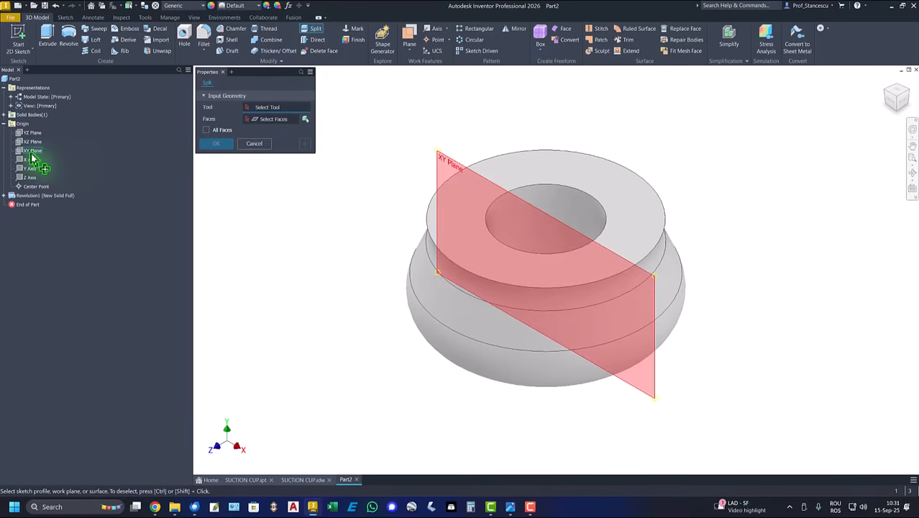
{"action": "left_click", "coordinate": [32, 133]}
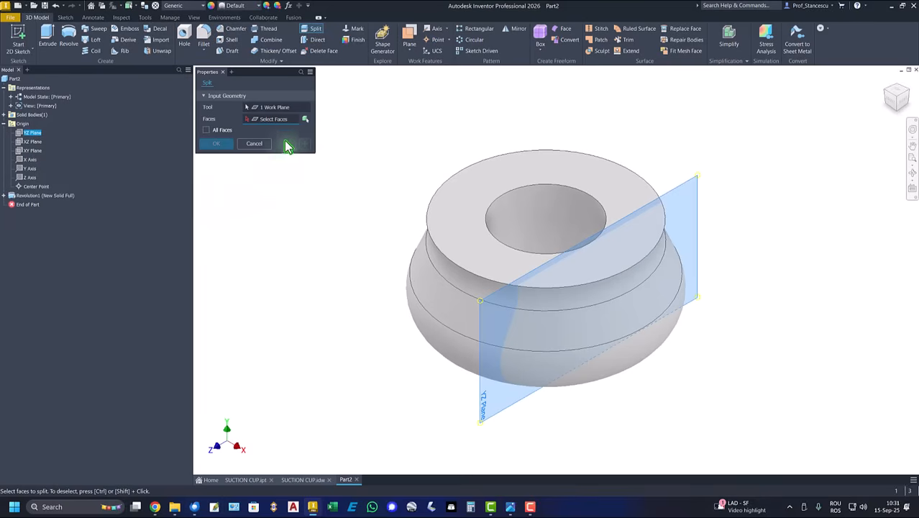
{"action": "left_click", "coordinate": [305, 119]}
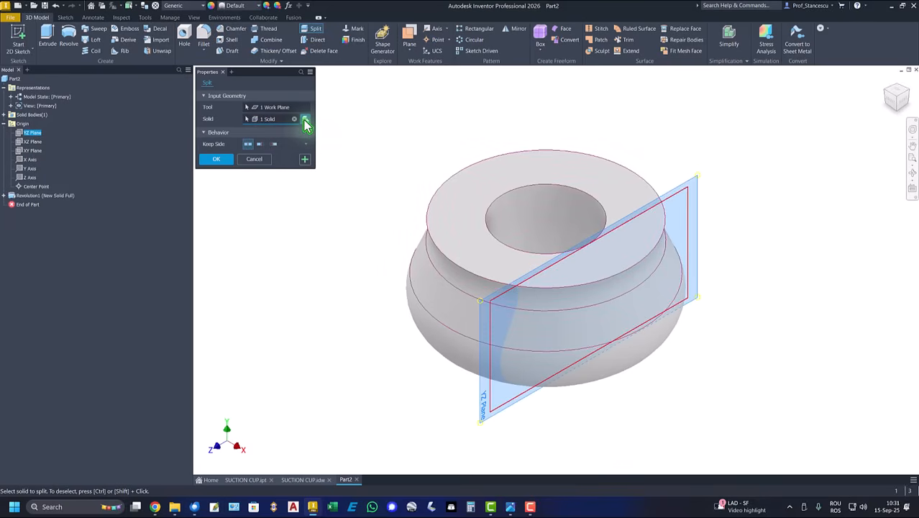
{"action": "left_click", "coordinate": [260, 146]}
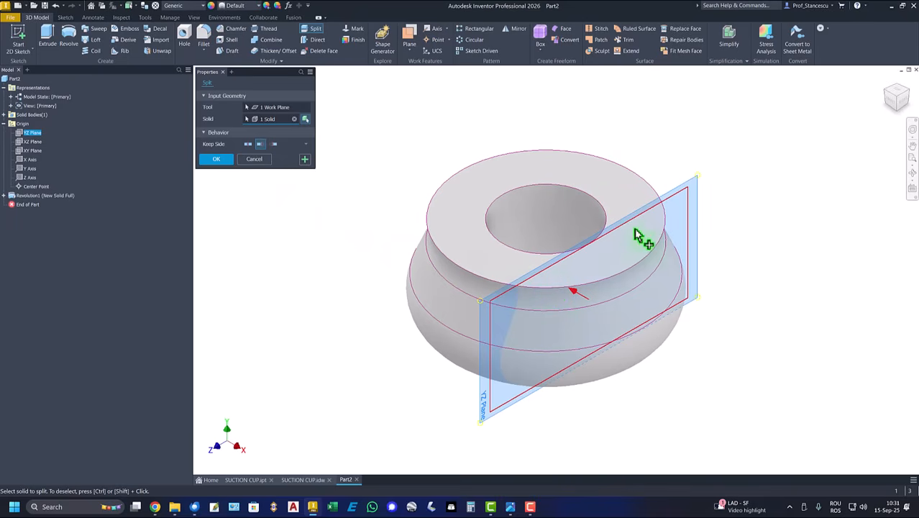
{"action": "left_click", "coordinate": [217, 159]}
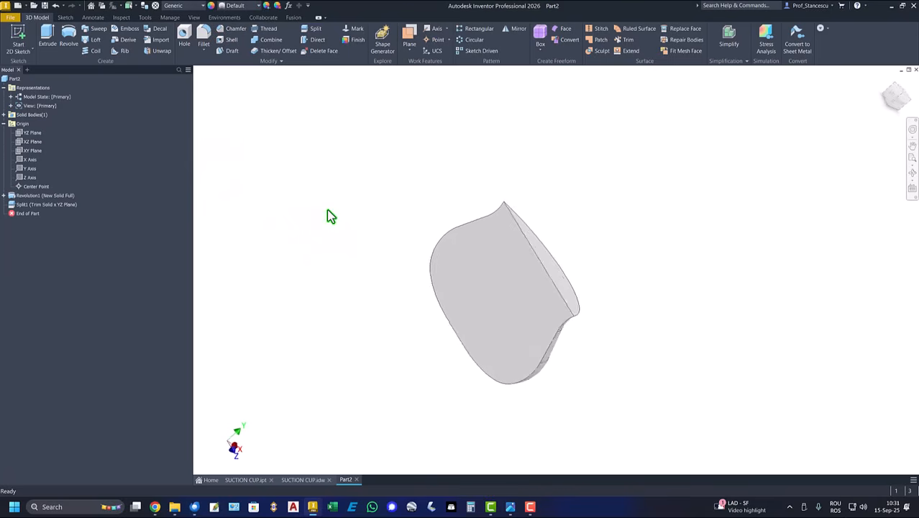
{"action": "key", "text": "F6"}
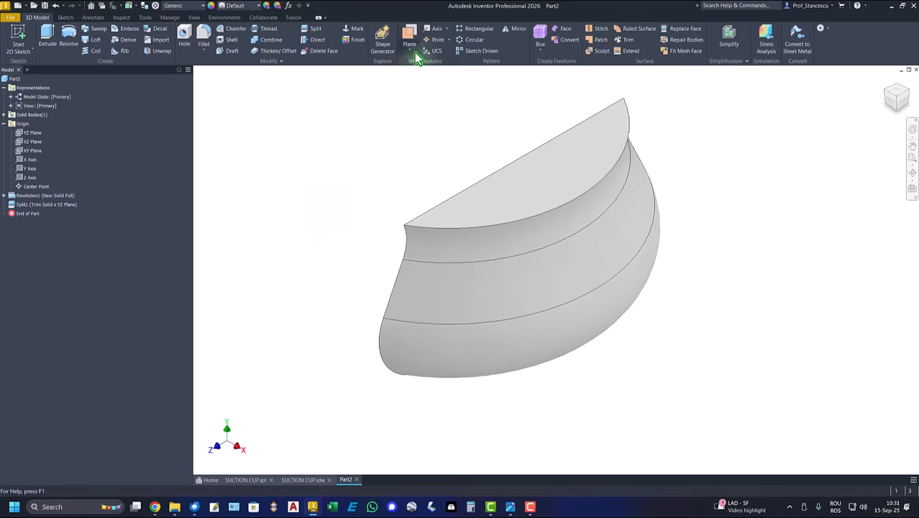
Mirror the trimmed solid about its flat cut face, joining both halves and keeping the original.
{"action": "left_click", "coordinate": [515, 31]}
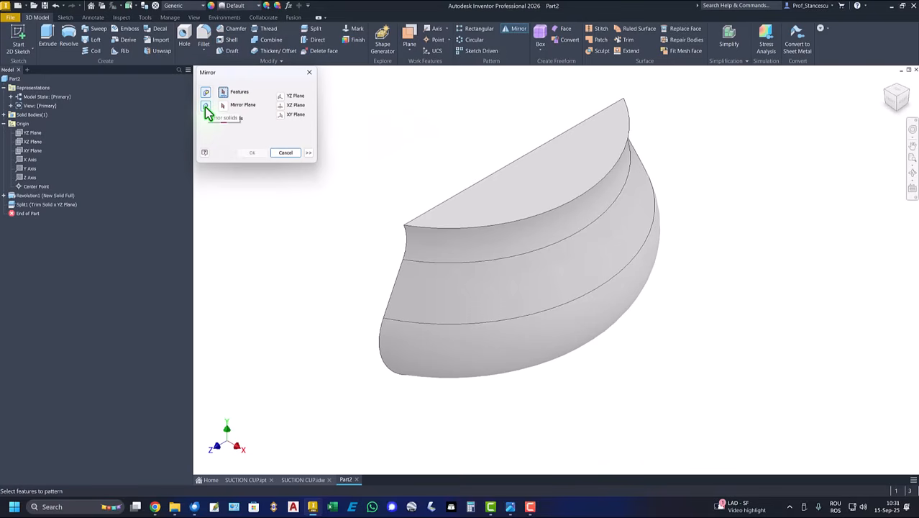
{"action": "left_click", "coordinate": [206, 108]}
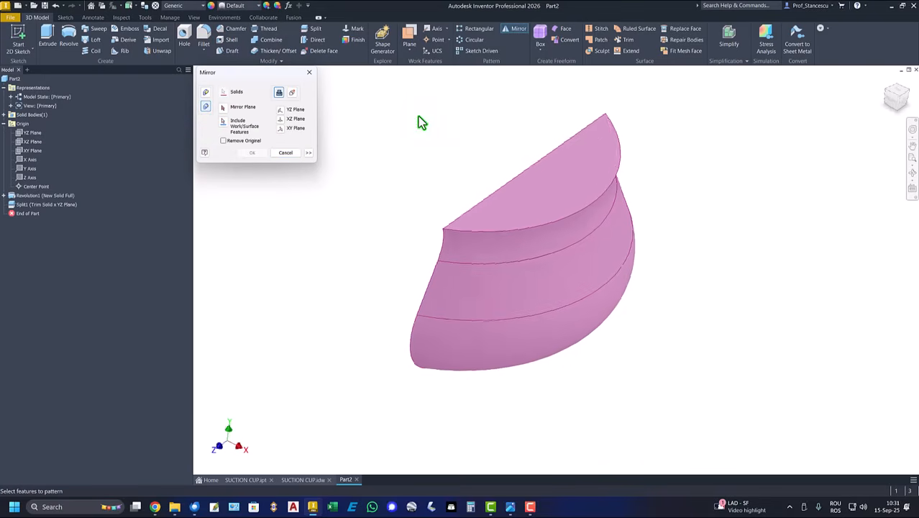
{"action": "middle_click_drag", "start_coordinate": [421, 121], "coordinate": [467, 175], "text": "shift"}
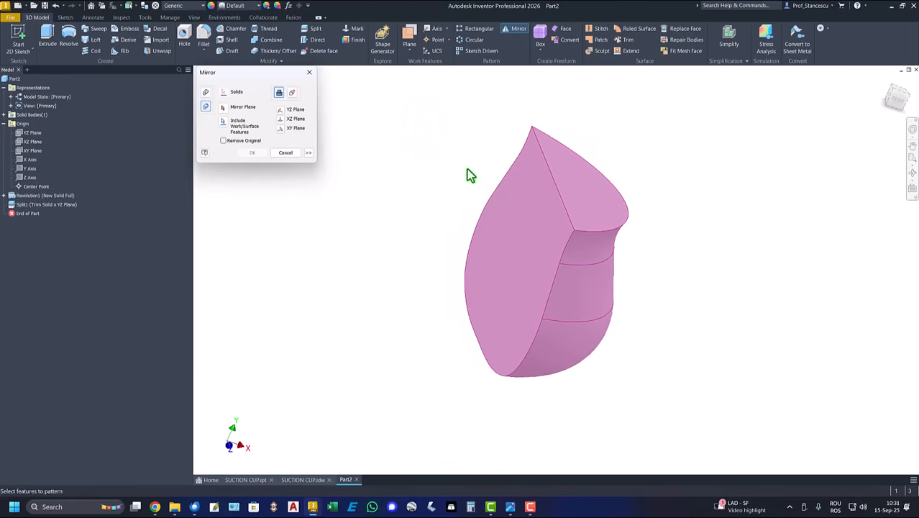
{"action": "left_click", "coordinate": [223, 110]}
{"action": "left_click", "coordinate": [525, 207]}
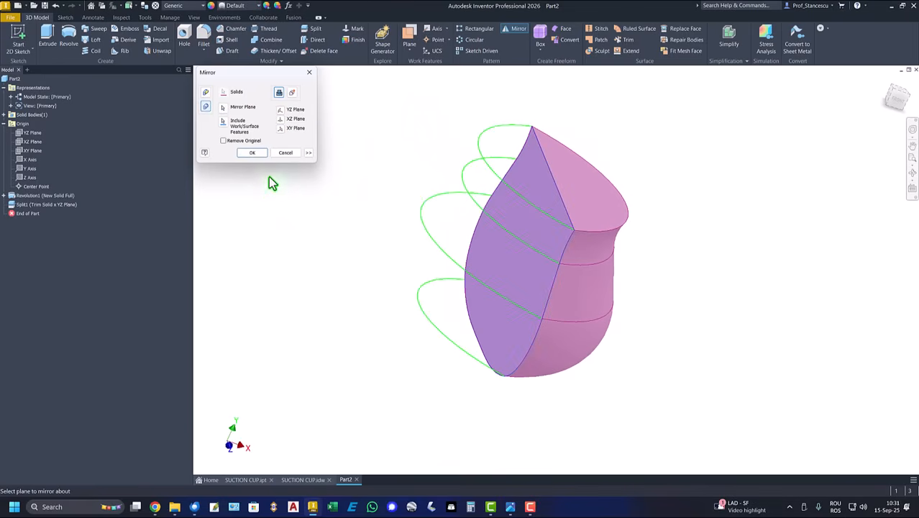
{"action": "left_click", "coordinate": [253, 154]}
{"action": "key", "text": "F6"}
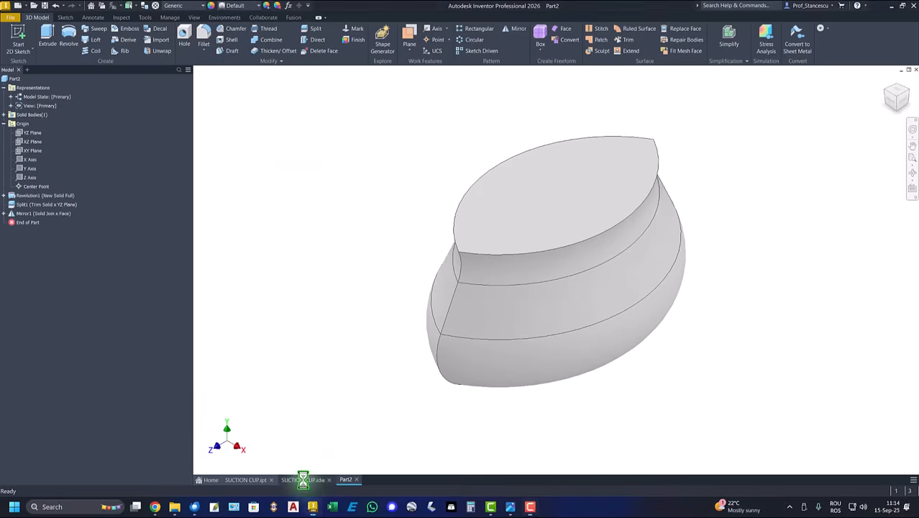
Switch to the SUCTION CUP.idw drawing and examine the inner and outer bottom arc radii and their shared center in detail A.
{"action": "left_click", "coordinate": [303, 479]}
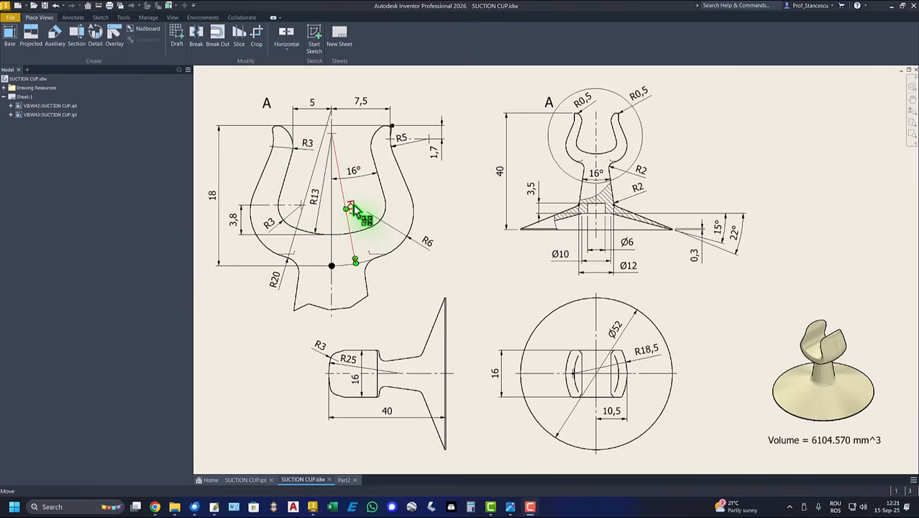
{"action": "mouse_move", "coordinate": [351, 209]}
{"action": "left_mouse_down"}
{"action": "mouse_move", "coordinate": [318, 208]}
{"action": "mouse_move", "coordinate": [348, 208]}
{"action": "left_mouse_up"}
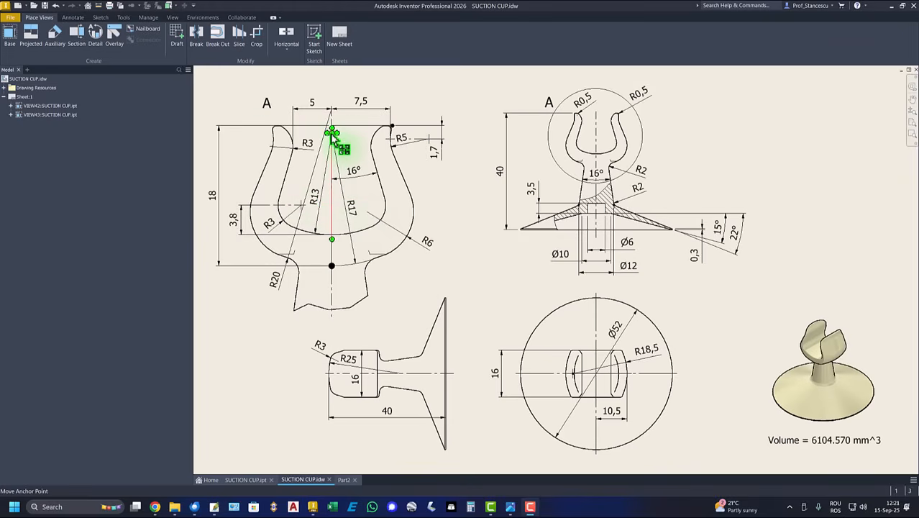
{"action": "left_click_drag", "start_coordinate": [333, 140], "coordinate": [355, 260]}
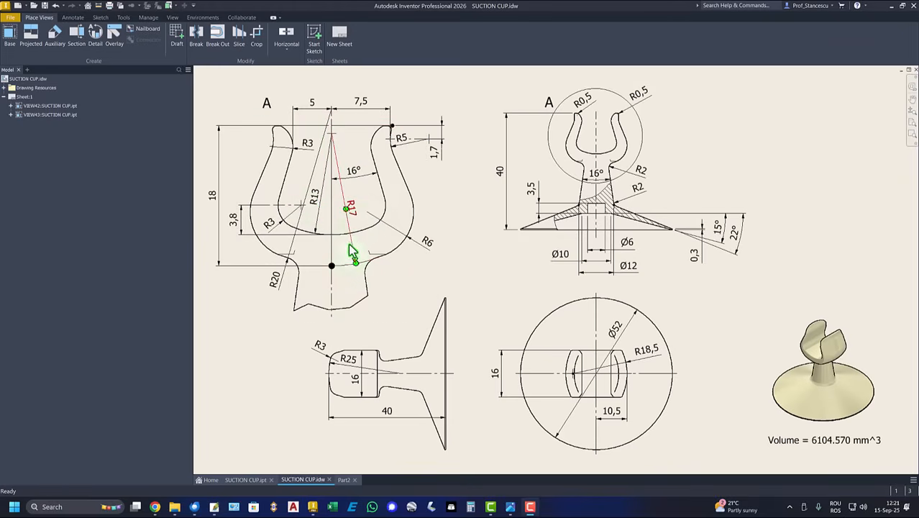
{"action": "left_click", "coordinate": [348, 273]}
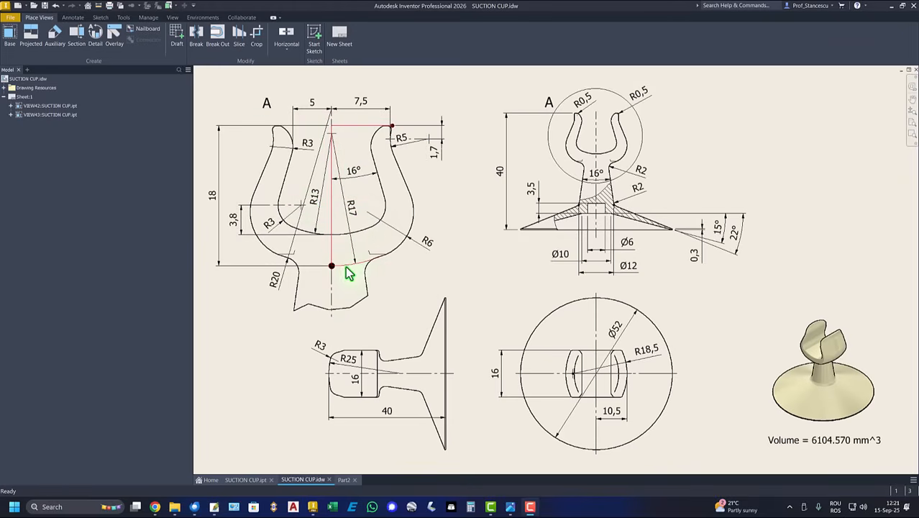
{"action": "left_click", "coordinate": [320, 199]}
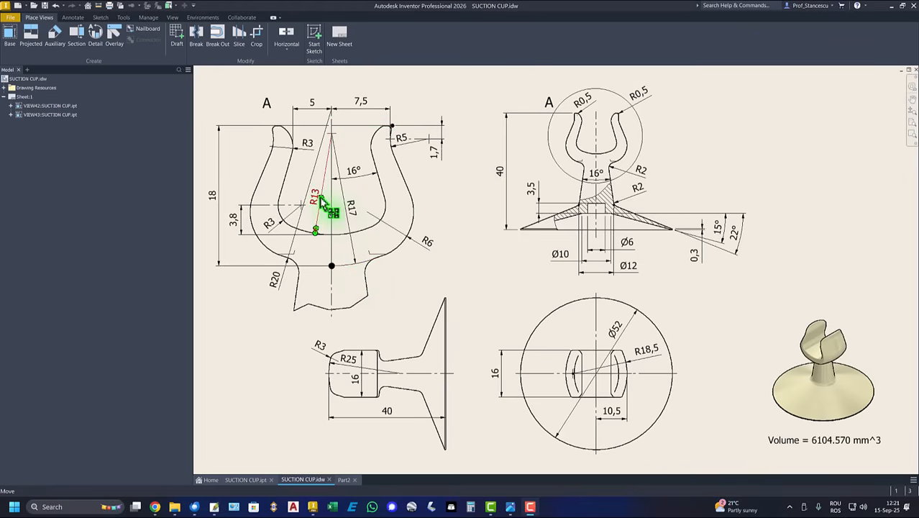
{"action": "left_click", "coordinate": [353, 260]}
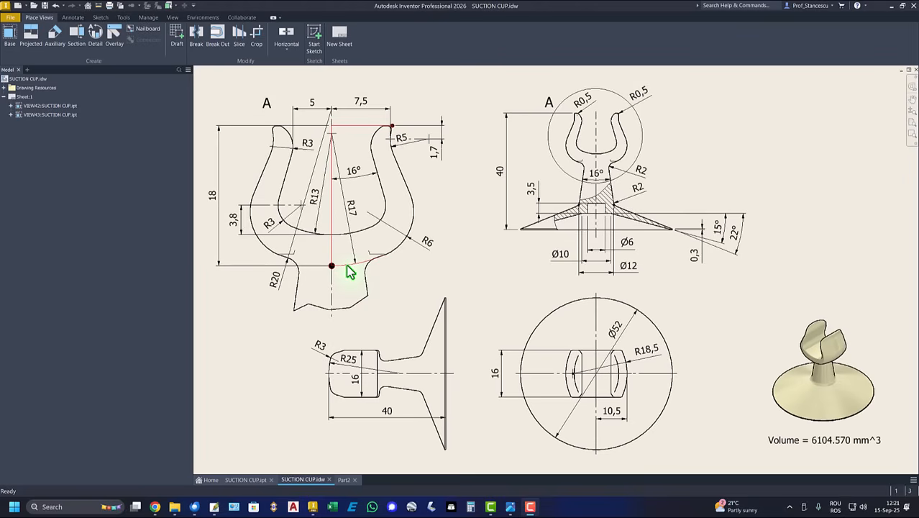
{"action": "left_click", "coordinate": [352, 210]}
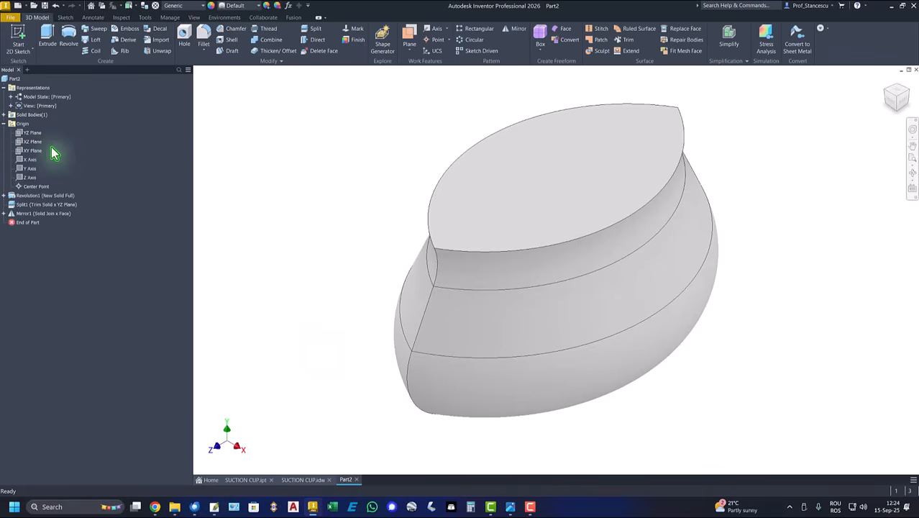
Start a sketch on the XY origin plane and slice the solid's display at the sketch plane.
{"action": "left_click", "coordinate": [32, 153]}
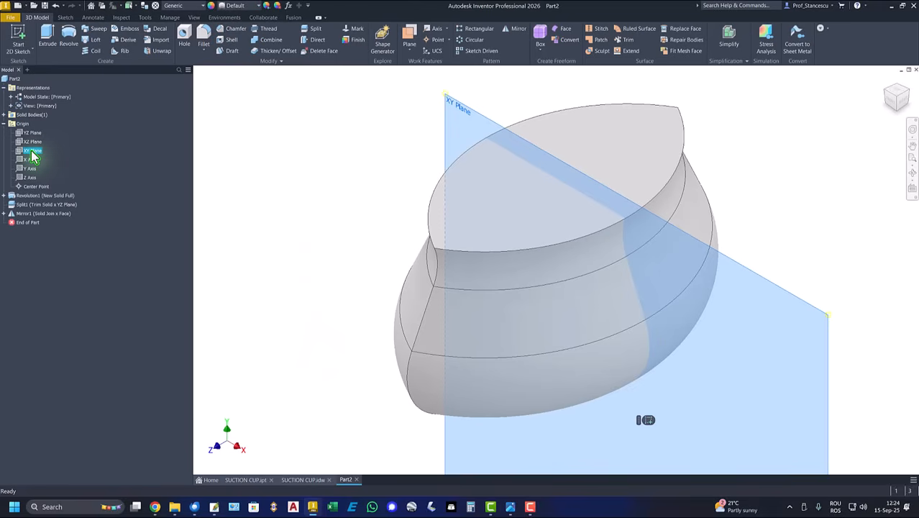
{"action": "left_click", "coordinate": [646, 421]}
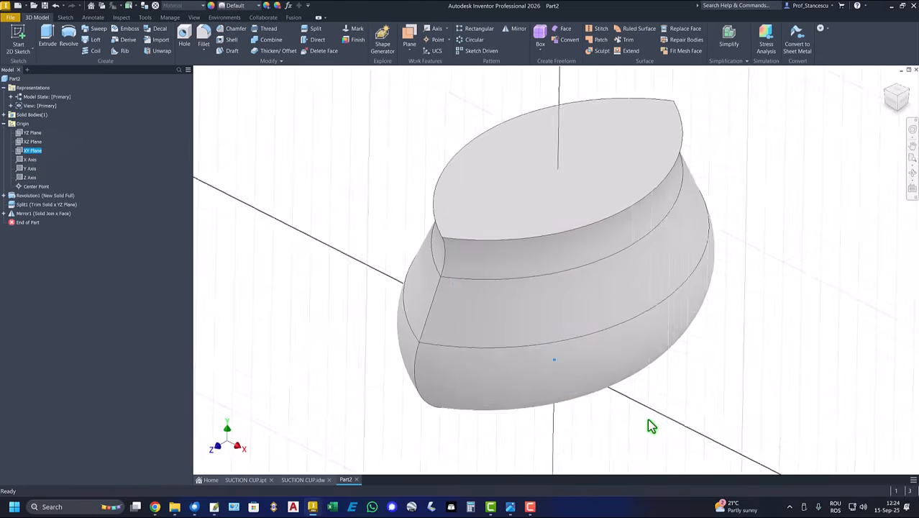
{"action": "key", "text": "F7"}
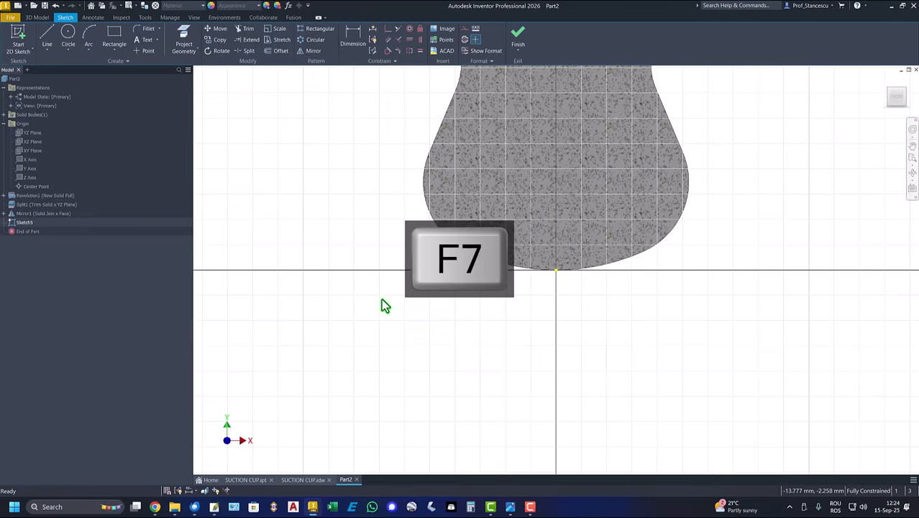
{"action": "key", "text": "Home"}
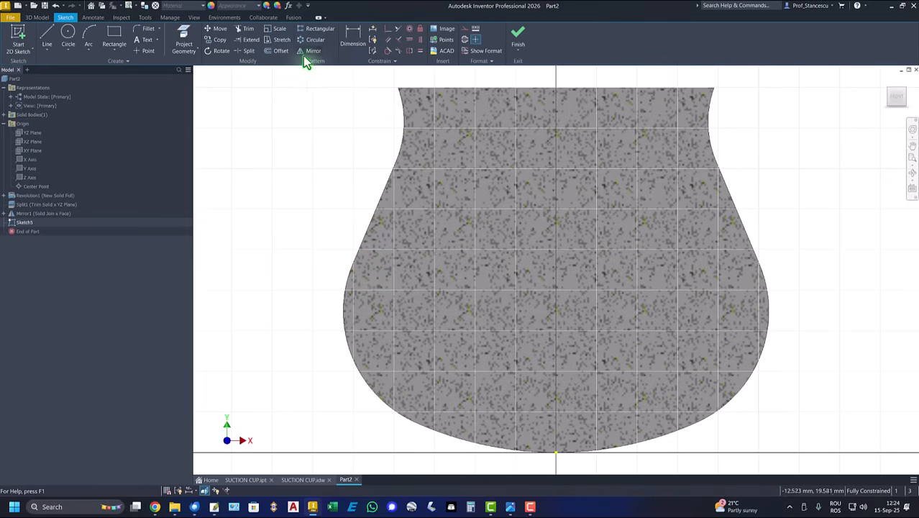
Project the solid's bottom arc and top edge on the positive X side into the sketch.
{"action": "left_click", "coordinate": [183, 42]}
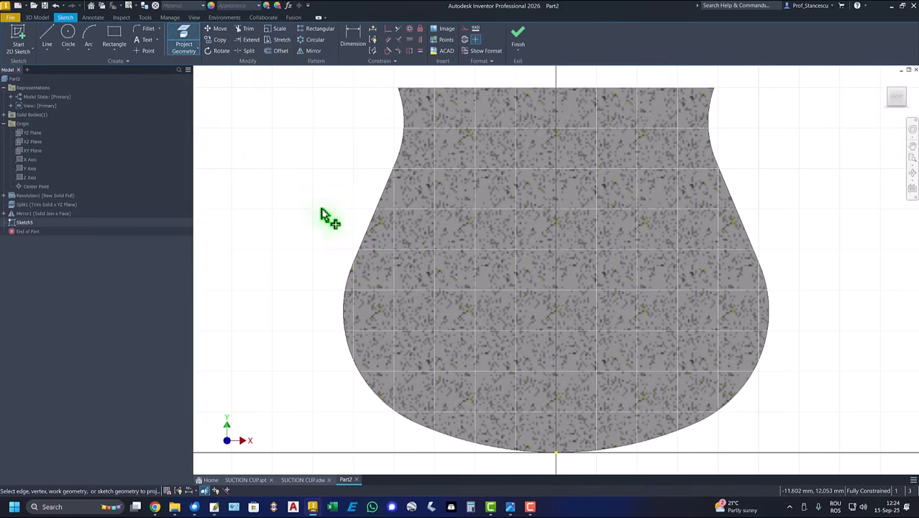
{"action": "left_click", "coordinate": [598, 453]}
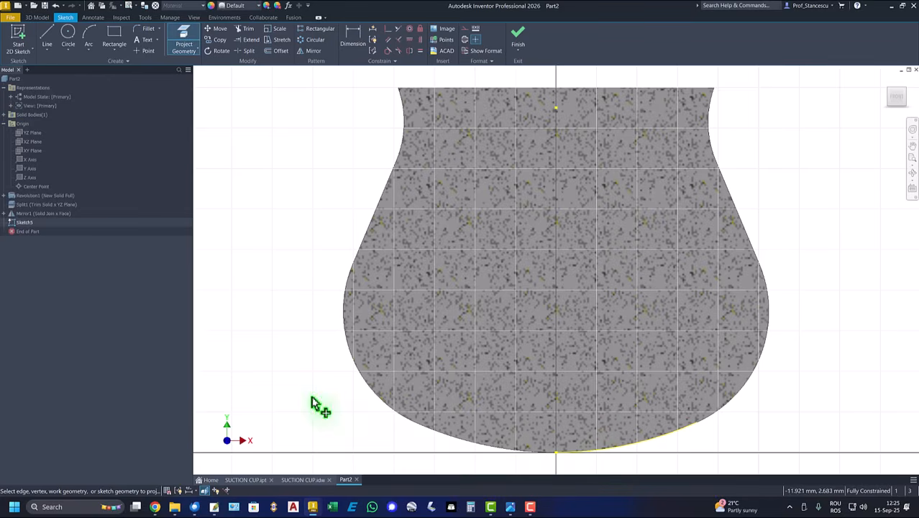
{"action": "left_click", "coordinate": [571, 90]}
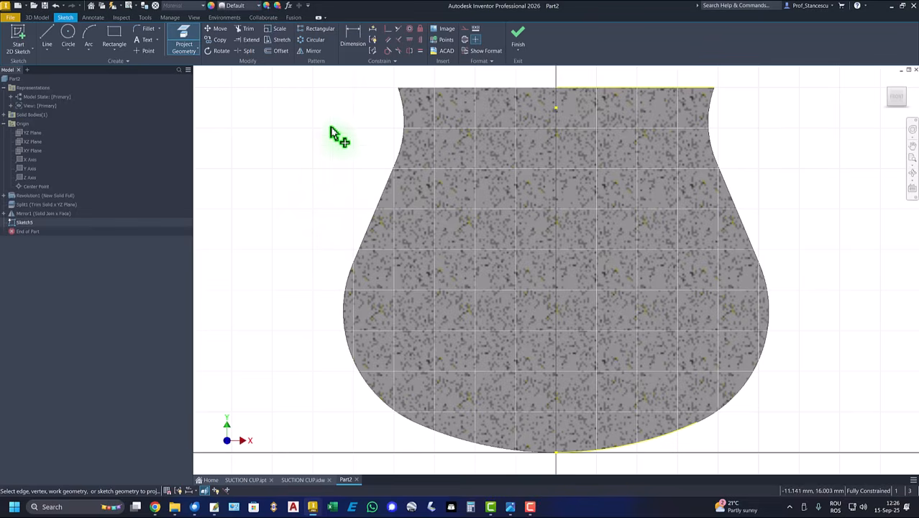
Offset the projected bottom arc into the body by 17-13, which equals 4 mm.
{"action": "left_click", "coordinate": [280, 50]}
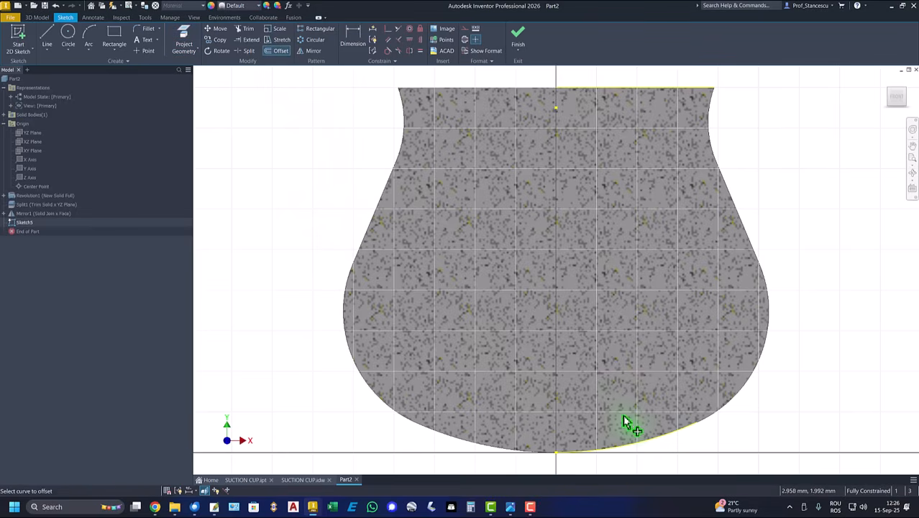
{"action": "left_click", "coordinate": [647, 440]}
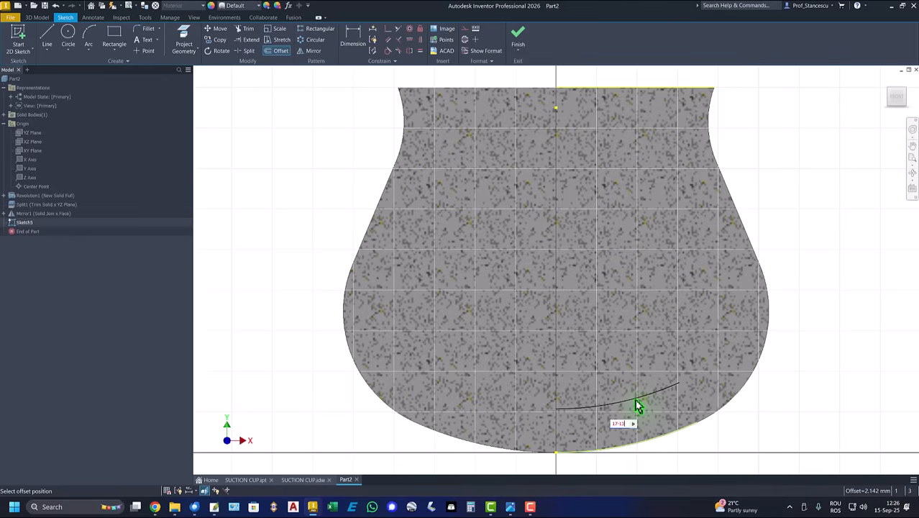
{"action": "key", "text": "Return"}
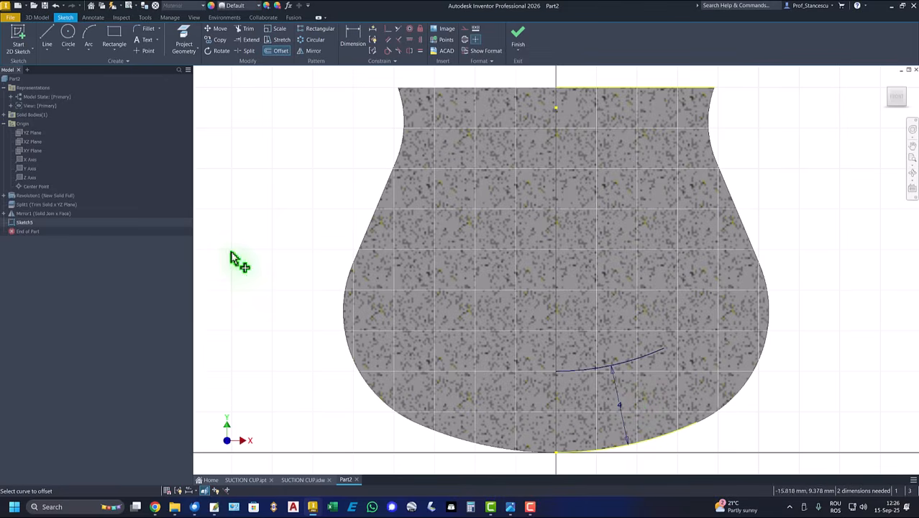
Sketch a tangent arc of about 2.3 mm radius from the offset arc's outer end, continuing with a tangent line and arc to the top edge.
{"action": "left_click", "coordinate": [47, 36]}
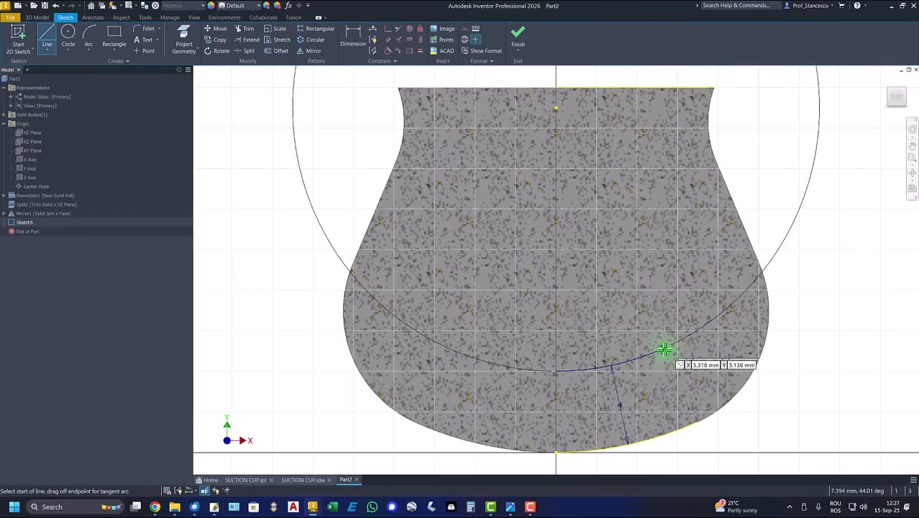
{"action": "left_click_drag", "start_coordinate": [664, 348], "coordinate": [684, 282]}
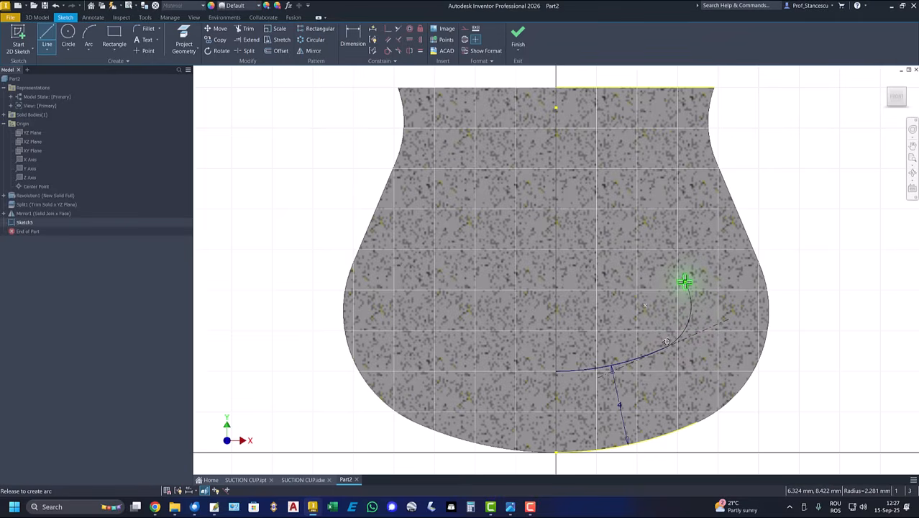
{"action": "left_click_drag", "start_coordinate": [684, 282], "coordinate": [685, 281]}
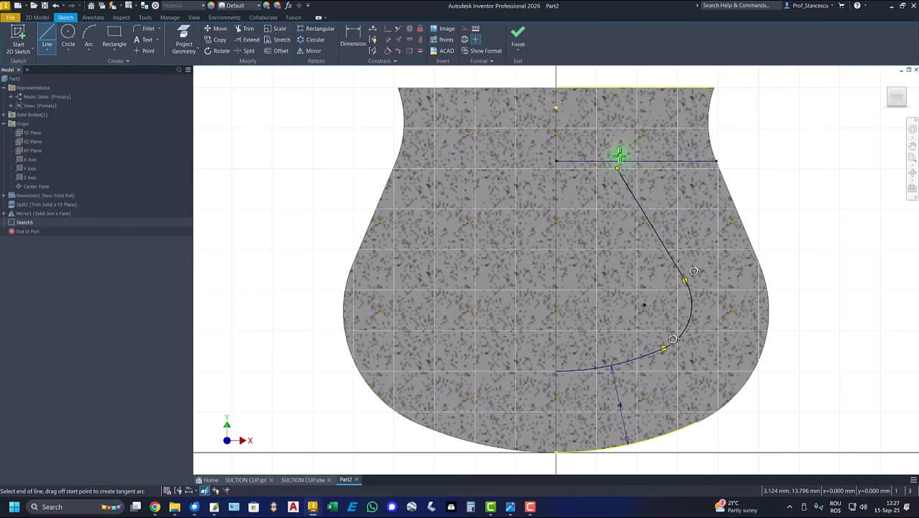
{"action": "left_click", "coordinate": [621, 165]}
{"action": "left_click_drag", "start_coordinate": [621, 166], "coordinate": [632, 88]}
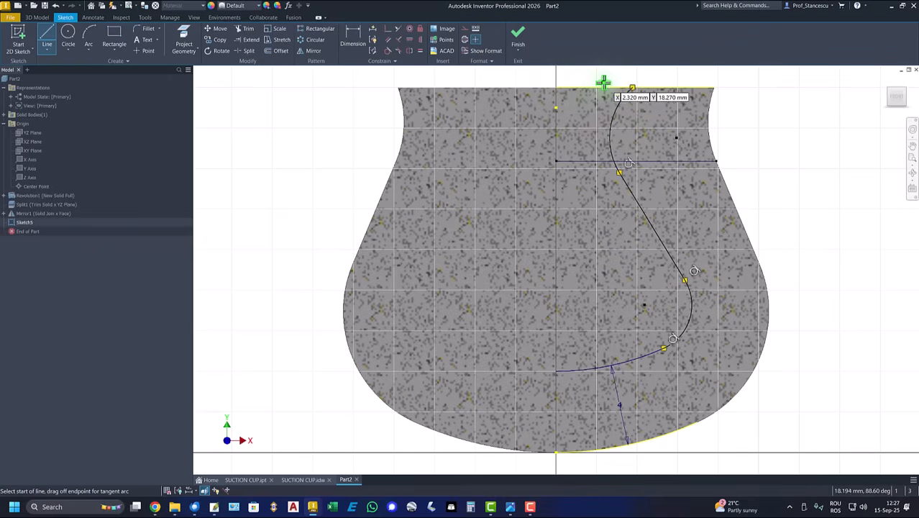
Close the profile with a horizontal line about 3.8 mm long along the top edge and a vertical line down to the offset arc's start.
{"action": "left_click", "coordinate": [633, 88]}
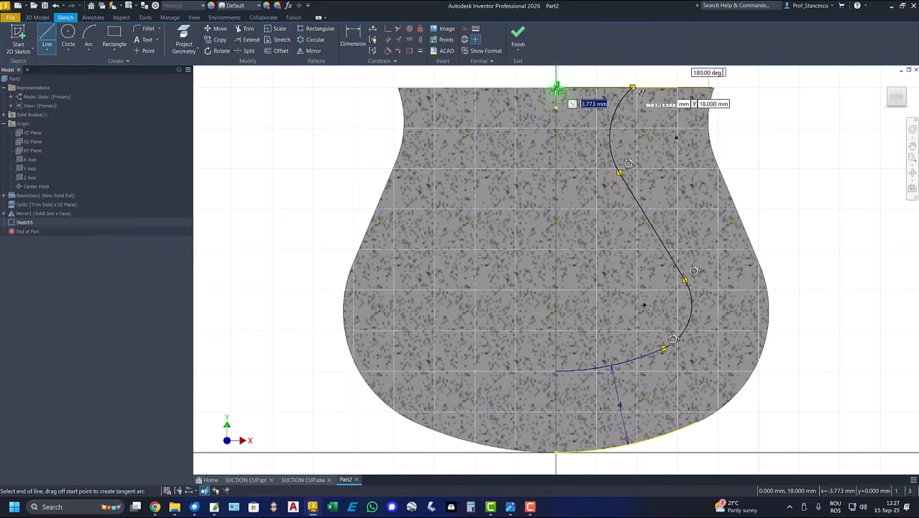
{"action": "double_click", "coordinate": [556, 87]}
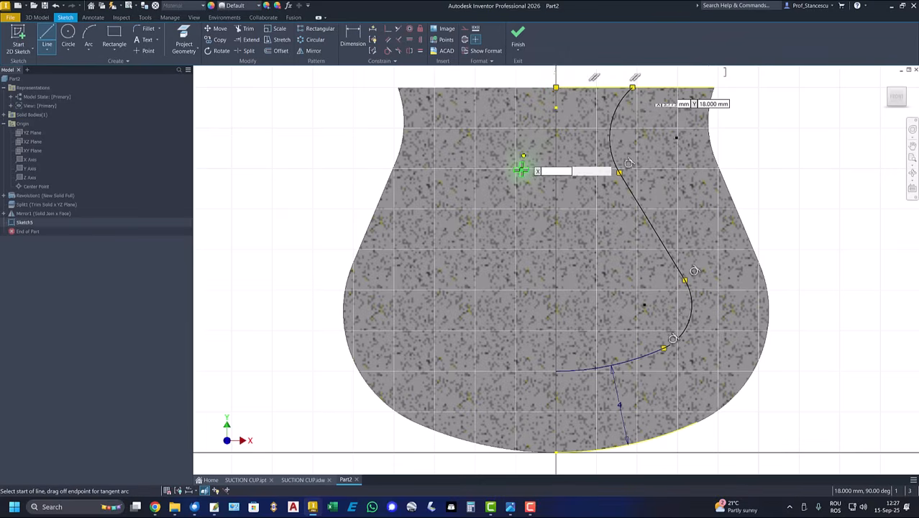
{"action": "left_click", "coordinate": [555, 88]}
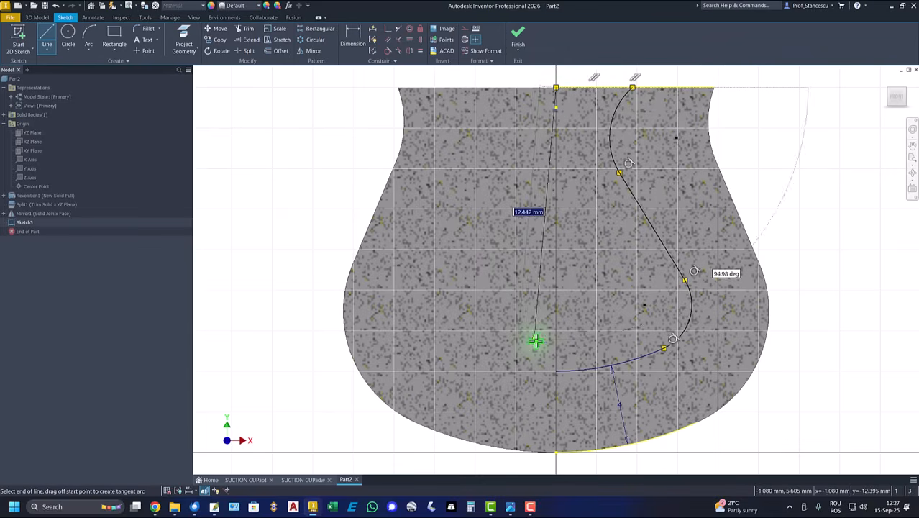
{"action": "double_click", "coordinate": [556, 372]}
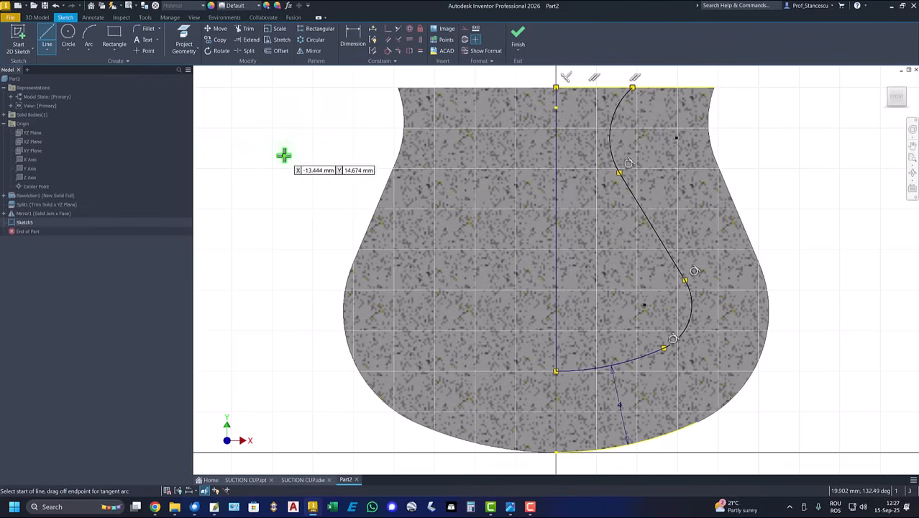
Set the radius of the lower tangent arc, next to the offset arc, to 3 mm.
{"action": "left_click", "coordinate": [353, 38]}
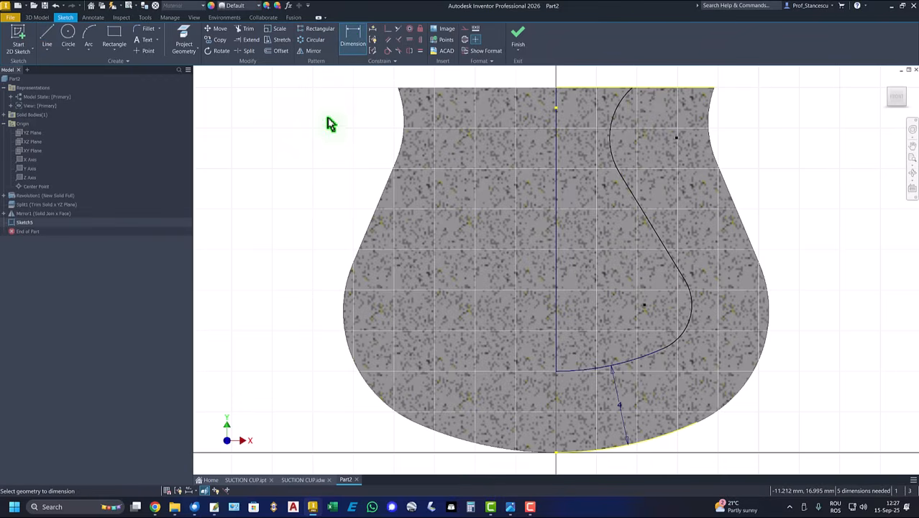
{"action": "left_click", "coordinate": [687, 332]}
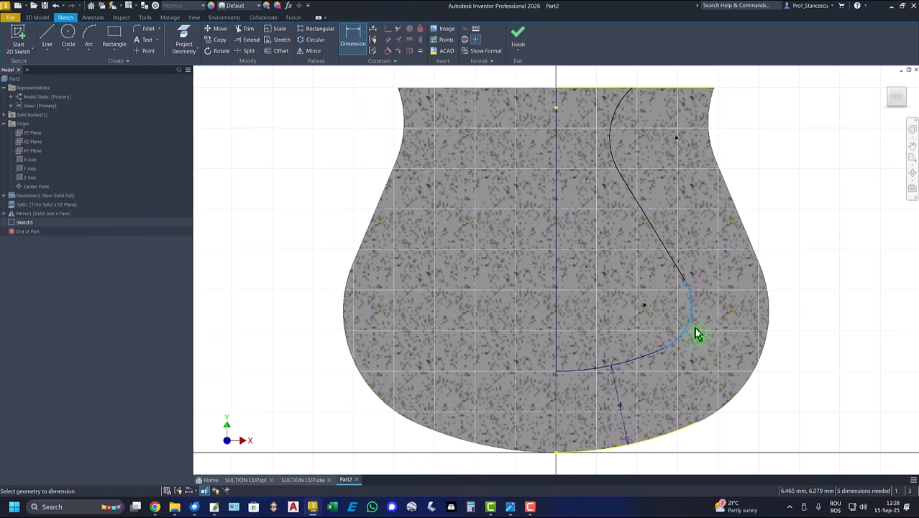
{"action": "left_click", "coordinate": [719, 350]}
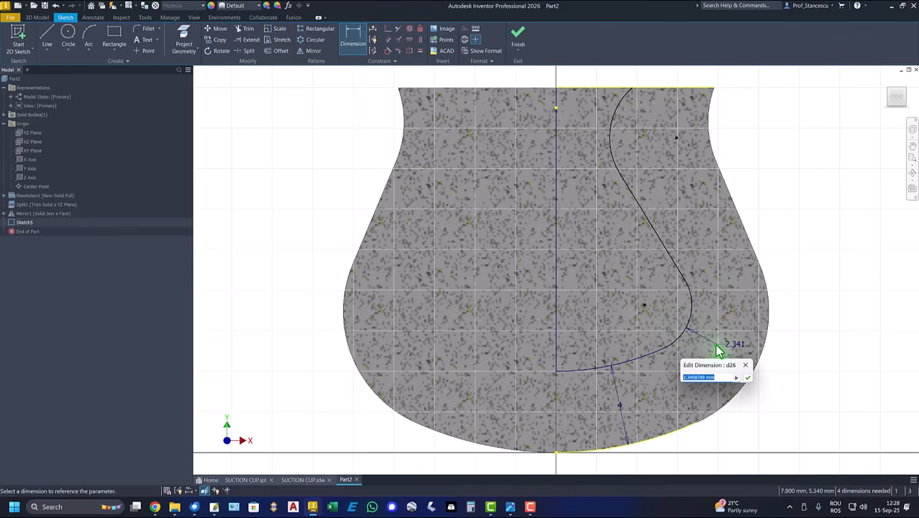
{"action": "type", "text": "3"}
{"action": "key", "text": "Return"}
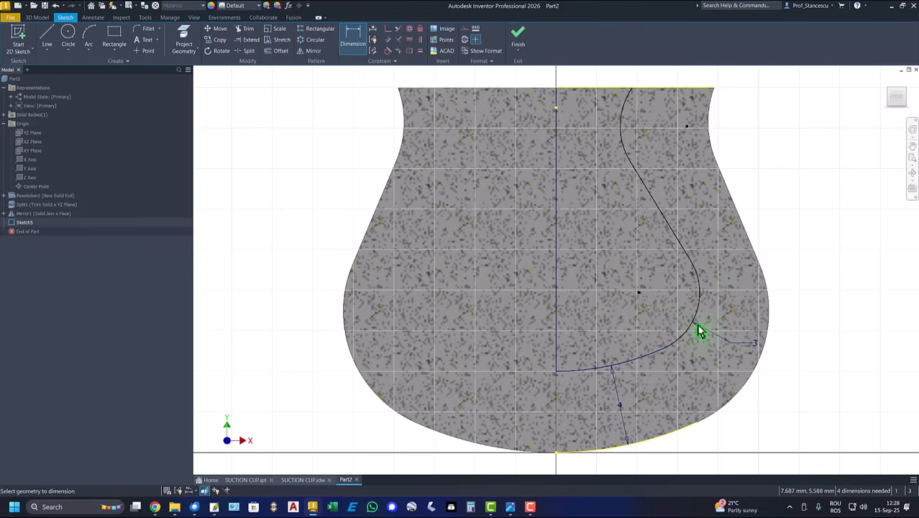
Set the vertical distance between the lower arc's centre and the offset arc's start point to 3.8 mm.
{"action": "left_click", "coordinate": [640, 294]}
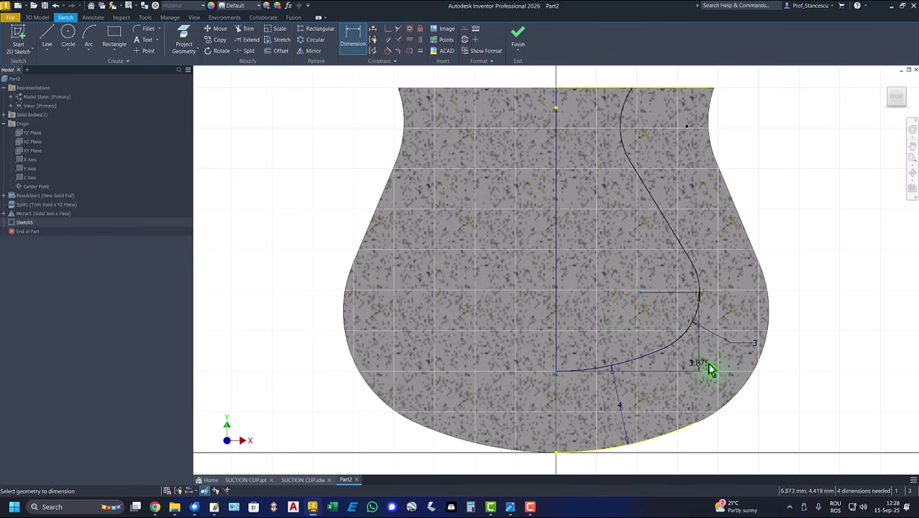
{"action": "left_click", "coordinate": [558, 371]}
{"action": "left_click", "coordinate": [796, 337]}
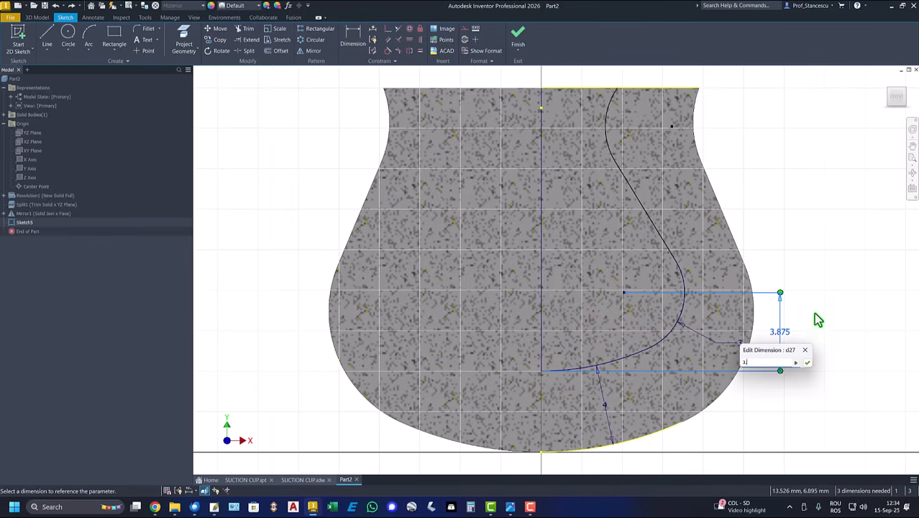
{"action": "key", "text": "Return"}
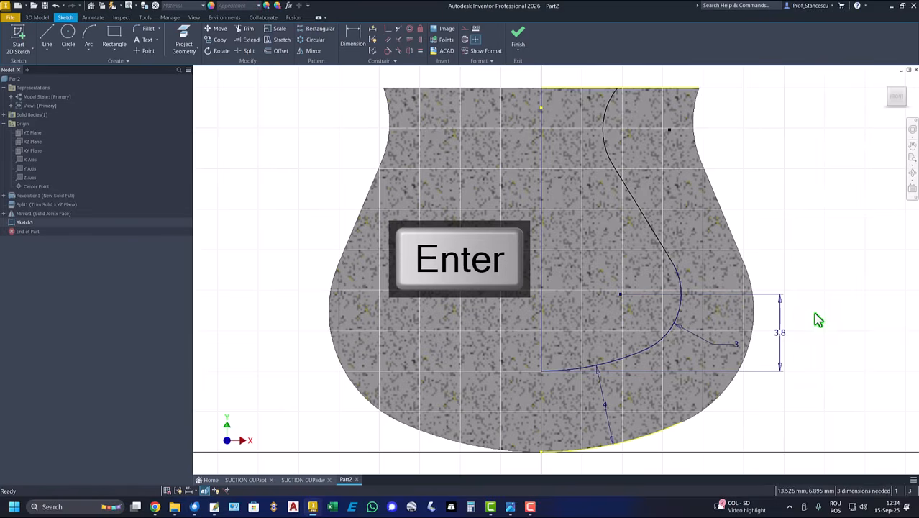
Dimension the angle between the vertical centre line and the slanted tangent line as 16 degrees.
{"action": "left_click", "coordinate": [350, 40]}
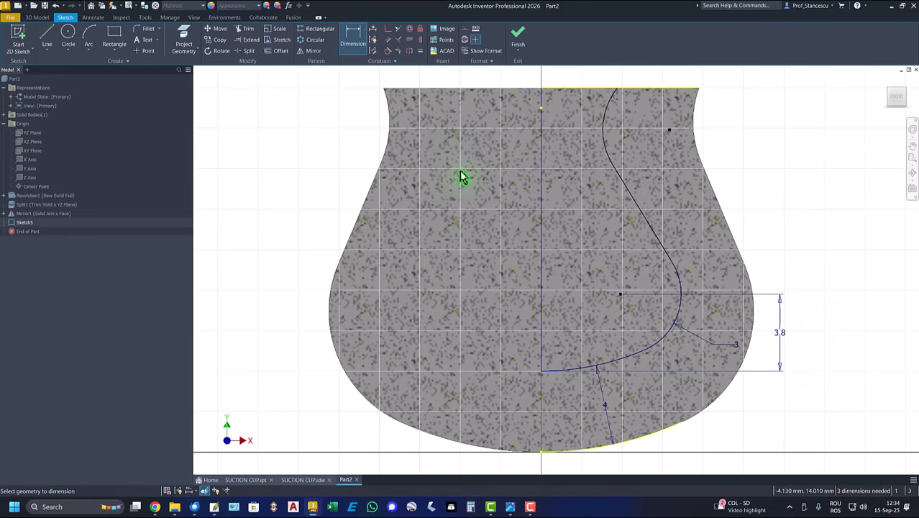
{"action": "left_click", "coordinate": [543, 229]}
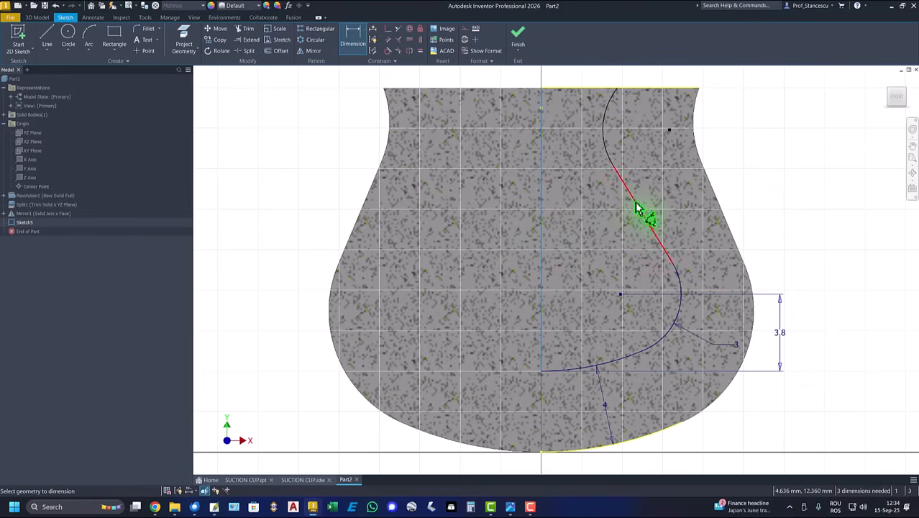
{"action": "left_click", "coordinate": [636, 209]}
{"action": "left_click", "coordinate": [600, 242]}
{"action": "type", "text": "3"}
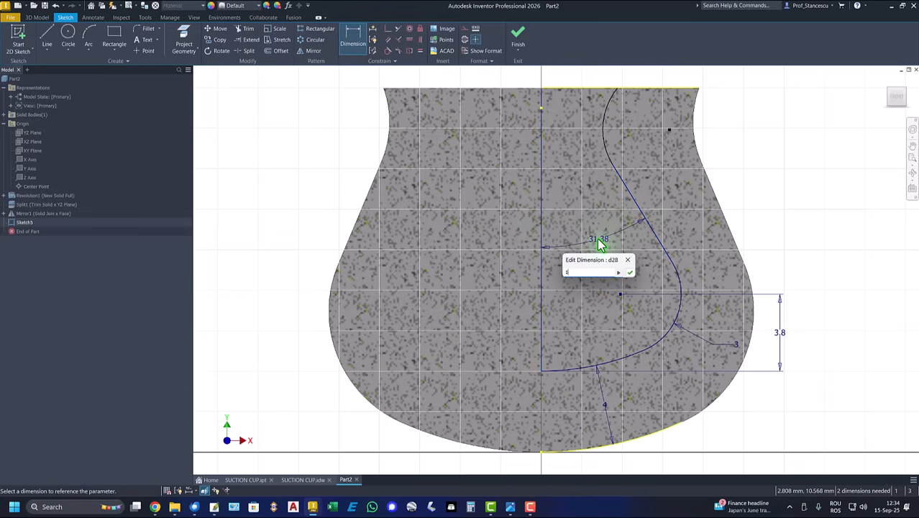
{"action": "type", "text": "6"}
{"action": "key", "text": "Return"}
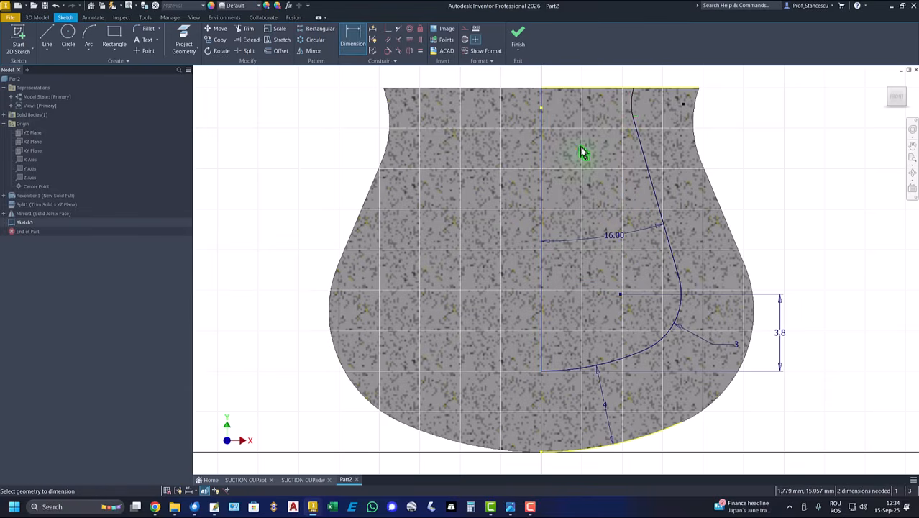
Set the radius of the upper arc meeting the top edge to 3 mm.
{"action": "left_click", "coordinate": [635, 105]}
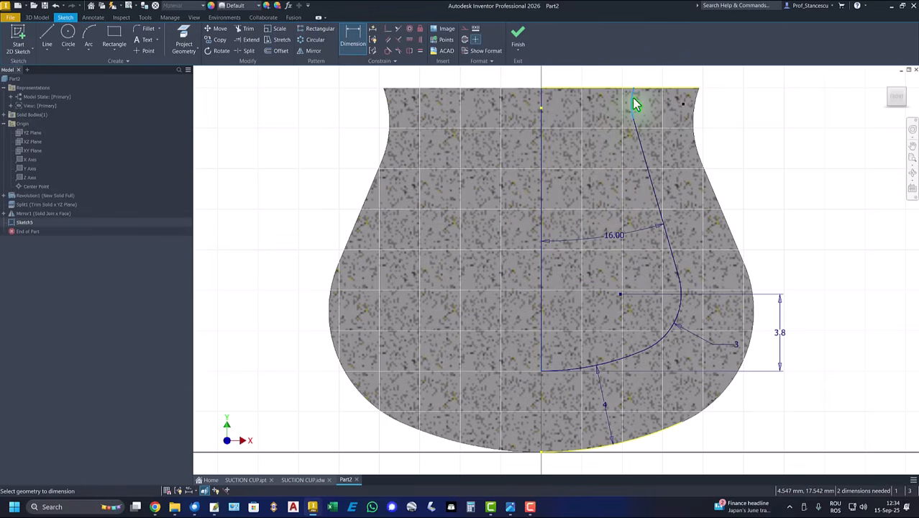
{"action": "left_click", "coordinate": [654, 107]}
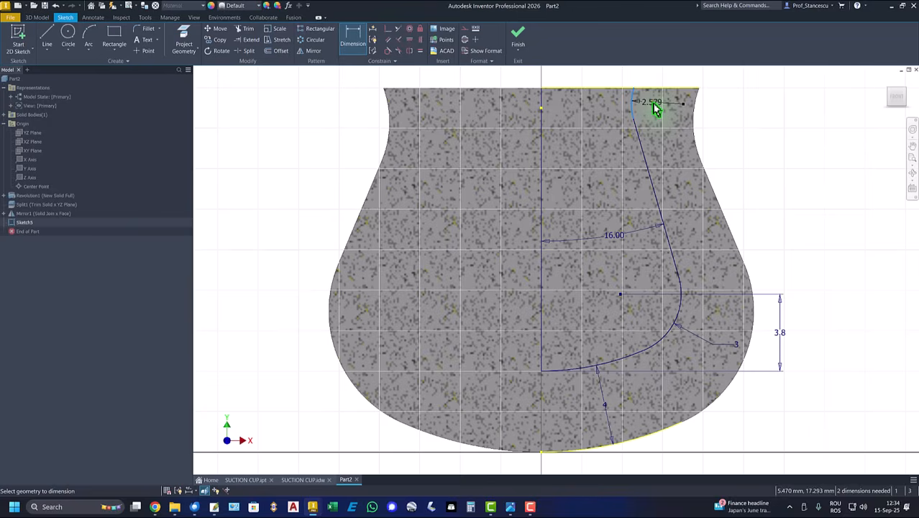
{"action": "left_click", "coordinate": [655, 107]}
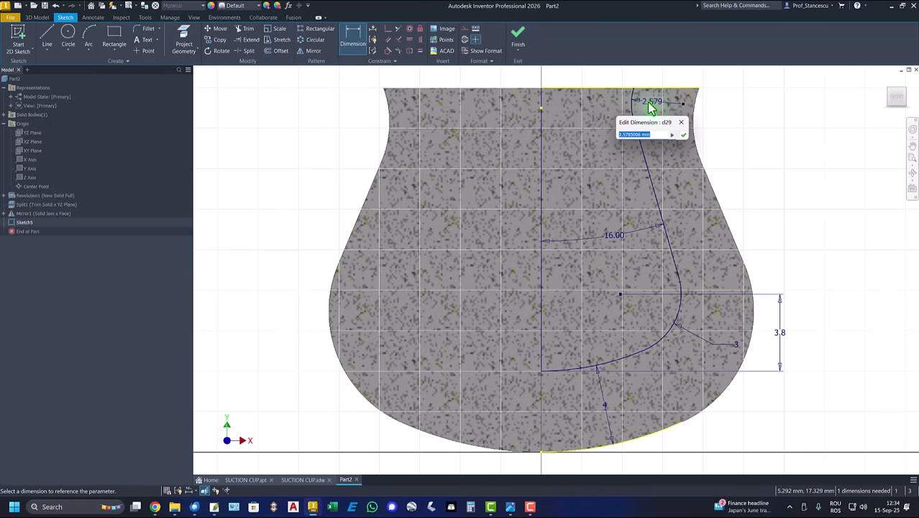
{"action": "type", "text": "3"}
{"action": "key", "text": "Return"}
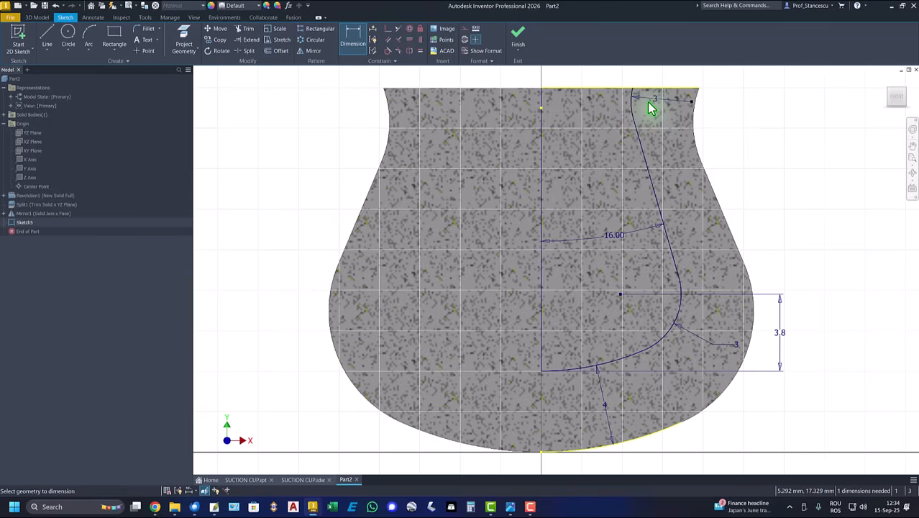
Dimension the horizontal distance from the vertical centre line to the upper arc's tangent as 5 mm and finish the sketch.
{"action": "left_click", "coordinate": [542, 126]}
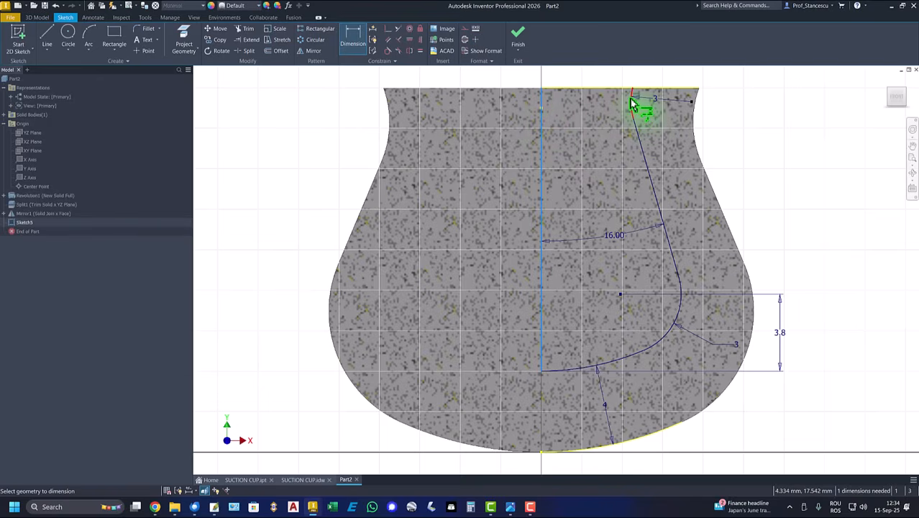
{"action": "left_click", "coordinate": [632, 102]}
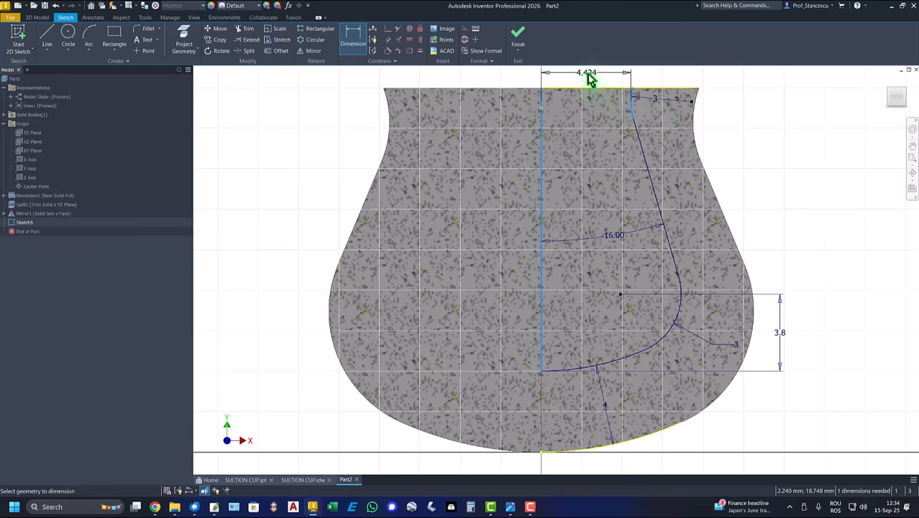
{"action": "left_click", "coordinate": [588, 78]}
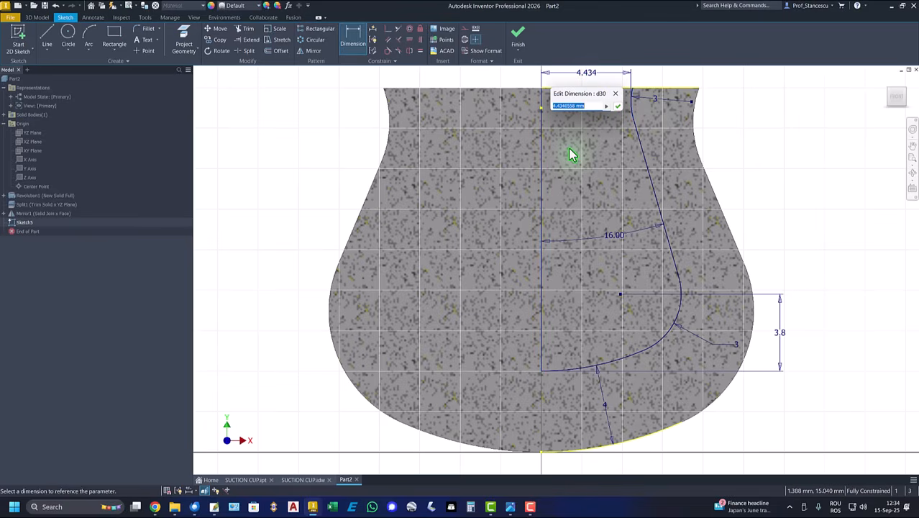
{"action": "key", "text": "Return"}
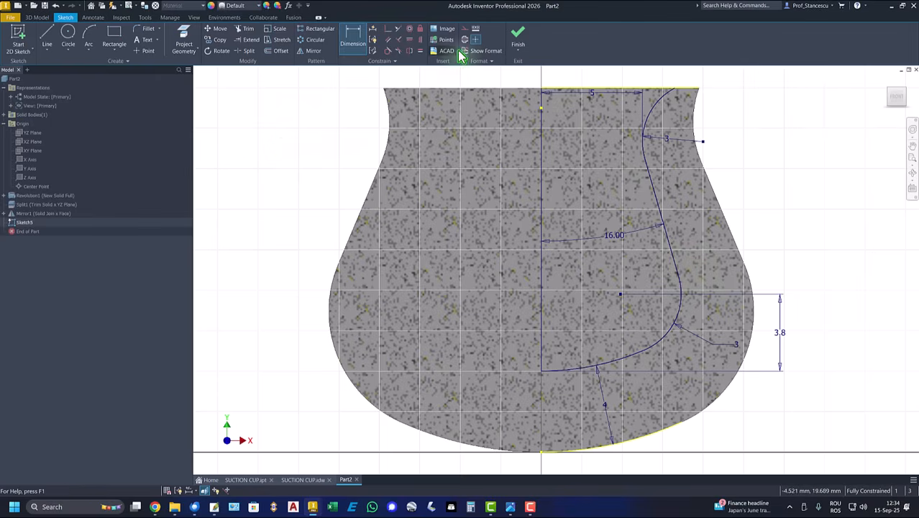
{"action": "left_click", "coordinate": [518, 37]}
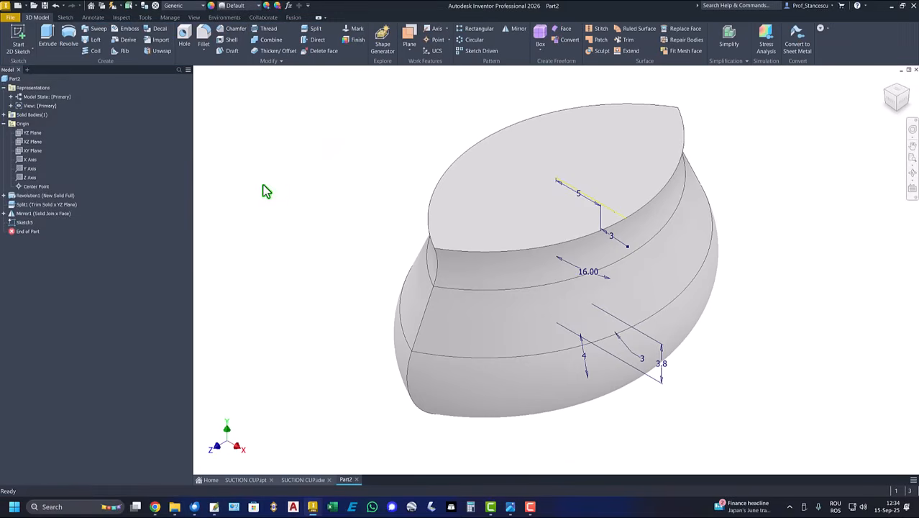
Extrude the inner profile as a cut, symmetric about the sketch plane and through all of the body.
{"action": "left_click", "coordinate": [45, 40]}
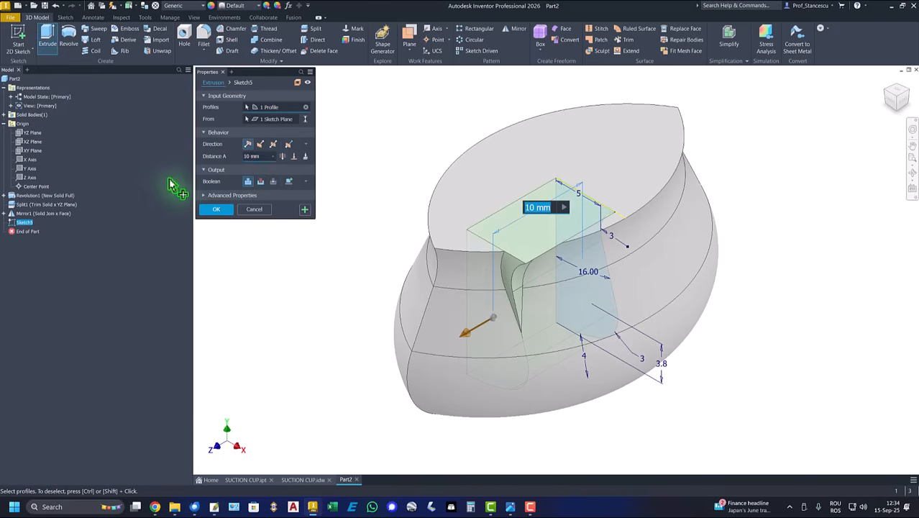
{"action": "left_click", "coordinate": [261, 181]}
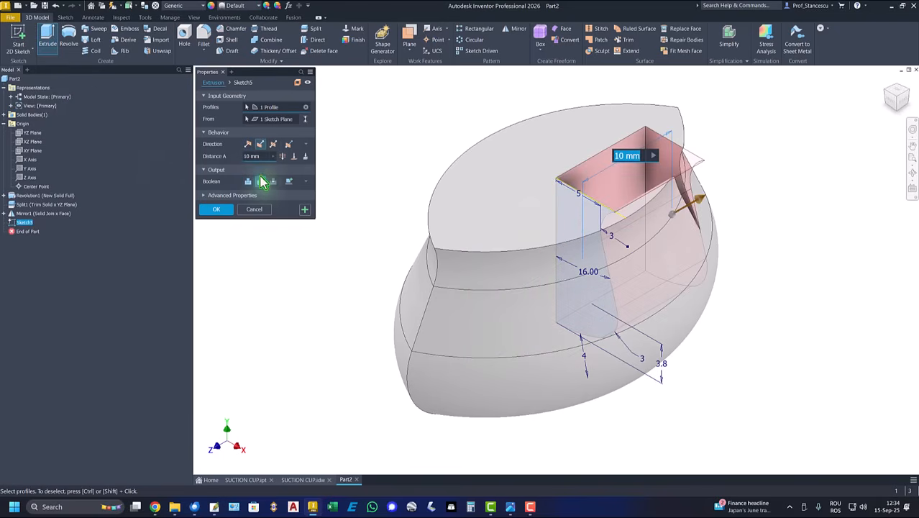
{"action": "left_click", "coordinate": [274, 145]}
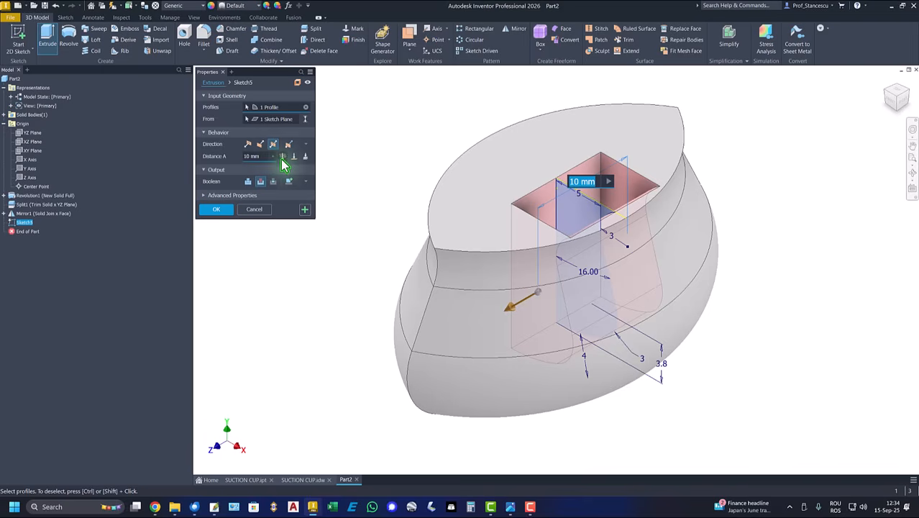
{"action": "left_click", "coordinate": [283, 160]}
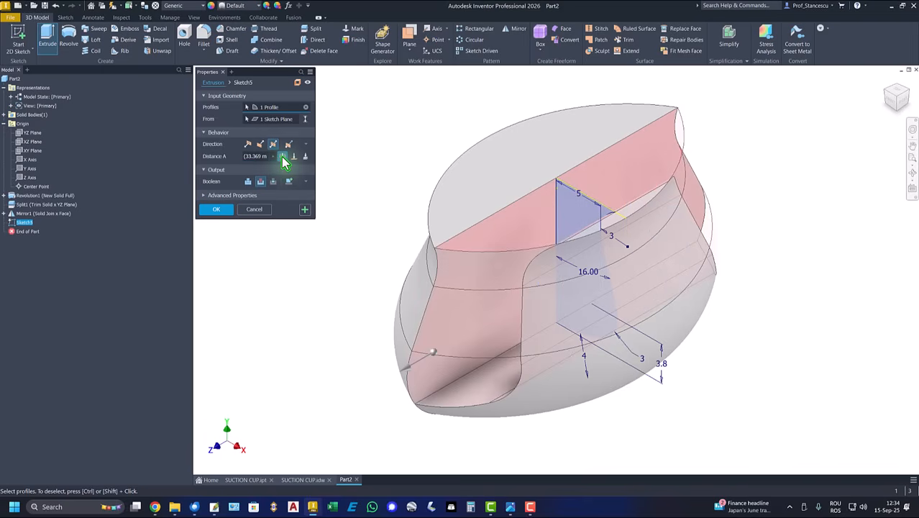
{"action": "left_click", "coordinate": [216, 210]}
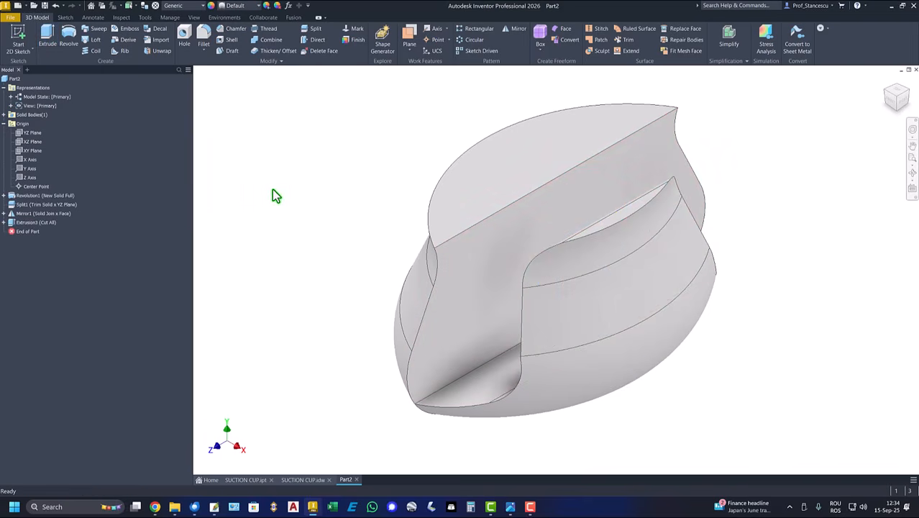
Mirror the extruded cut about its flat middle face to open the other half of the body.
{"action": "left_click", "coordinate": [516, 29]}
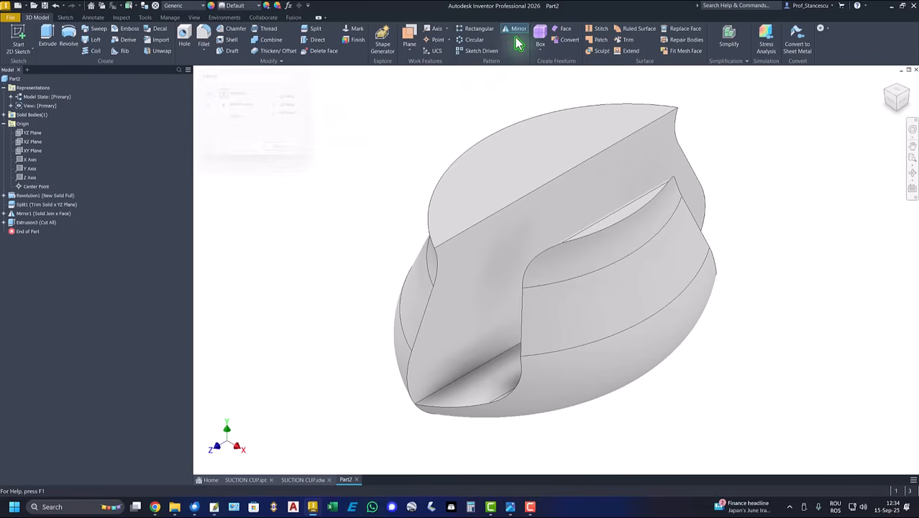
{"action": "left_click", "coordinate": [36, 223]}
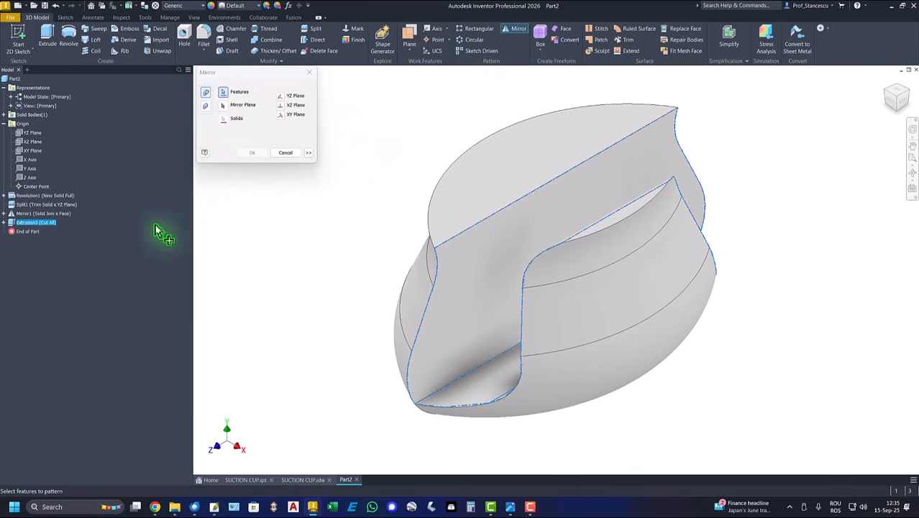
{"action": "left_click", "coordinate": [224, 106]}
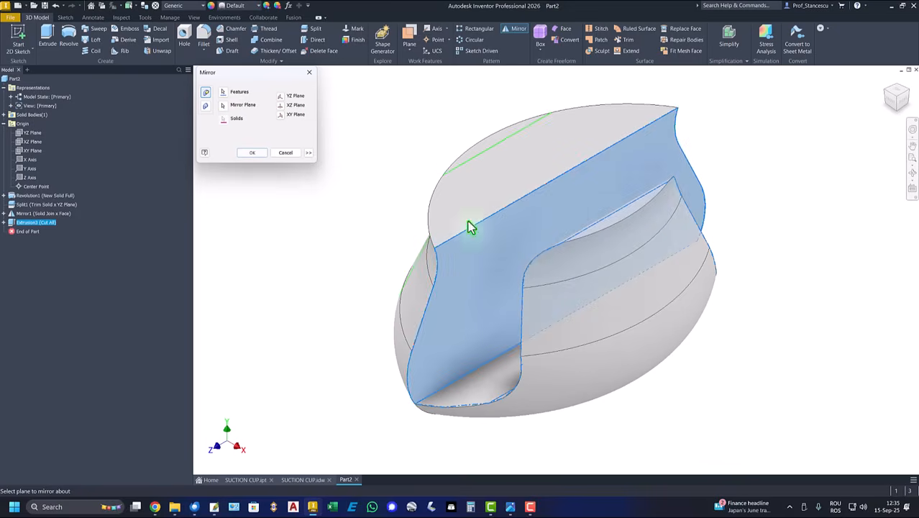
{"action": "left_click", "coordinate": [263, 155]}
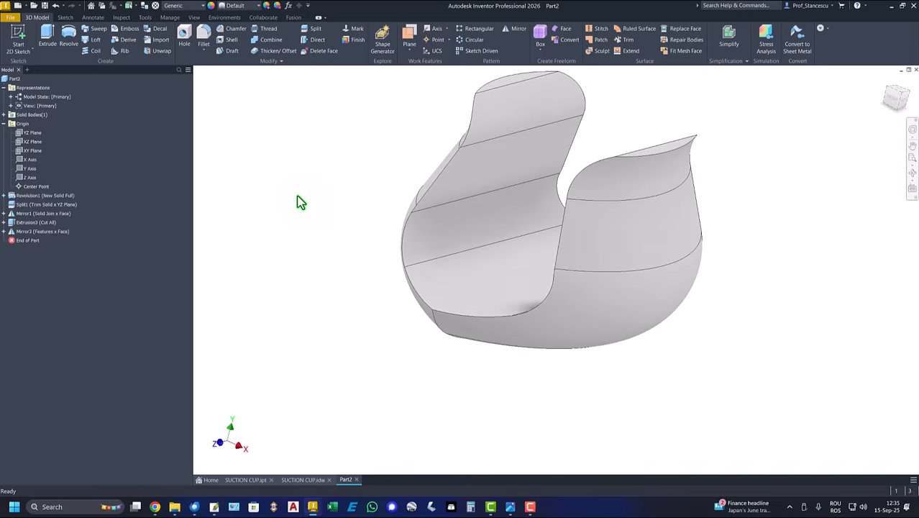
{"action": "key", "text": "F6"}
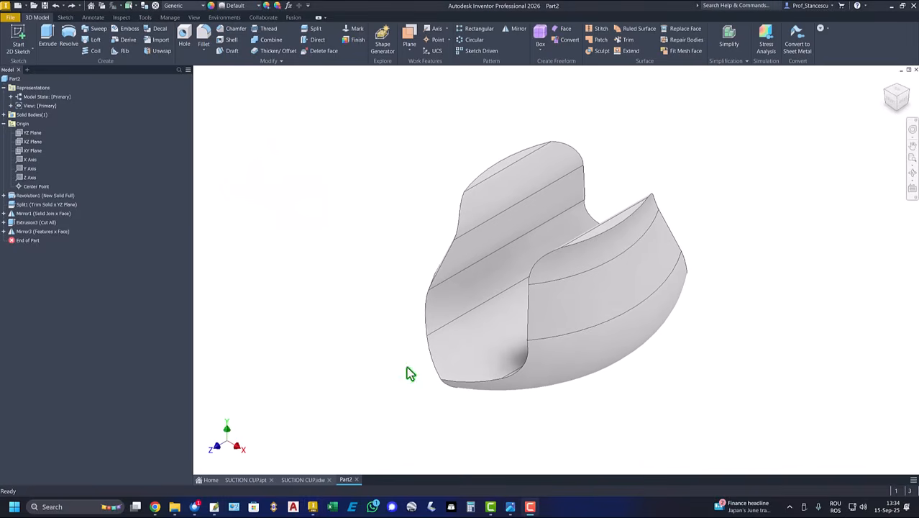
Examine the head's width, end radius and corner radius dimensions in the side view of the SUCTION CUP.idw drawing.
{"action": "left_click", "coordinate": [302, 480]}
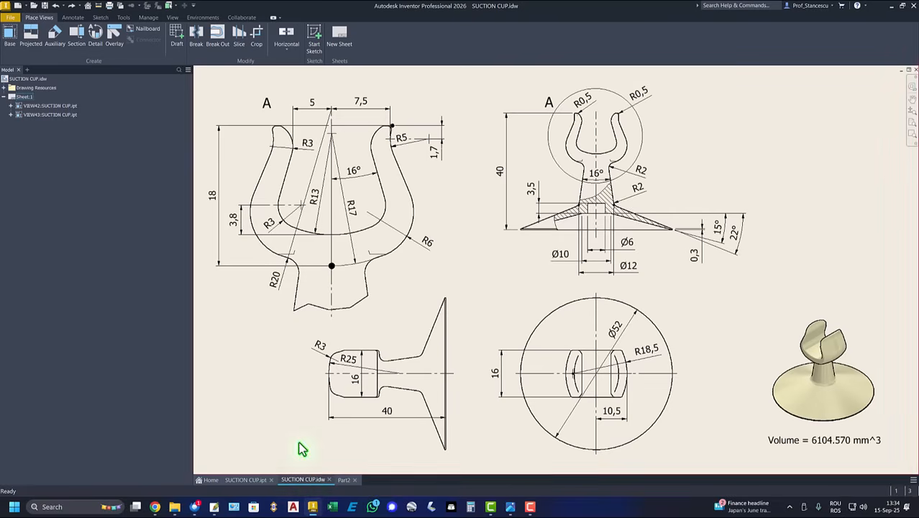
{"action": "left_click", "coordinate": [361, 382]}
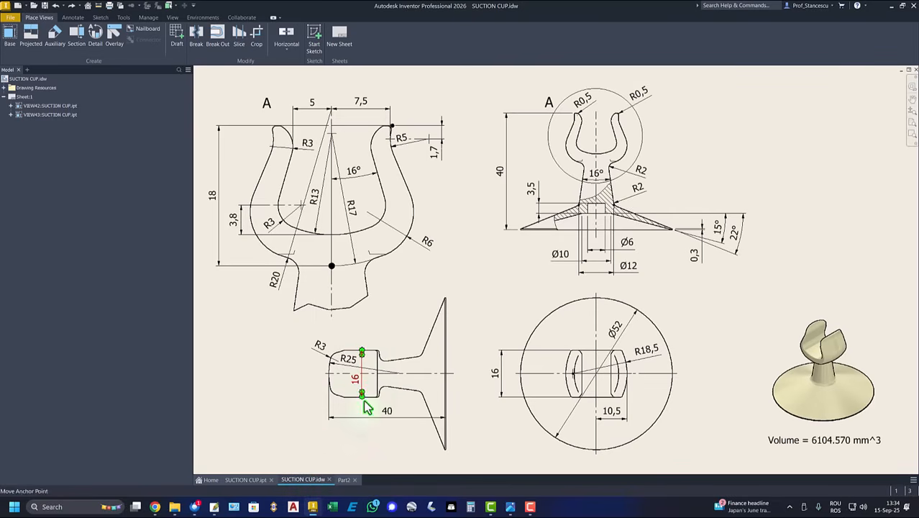
{"action": "left_click", "coordinate": [351, 364]}
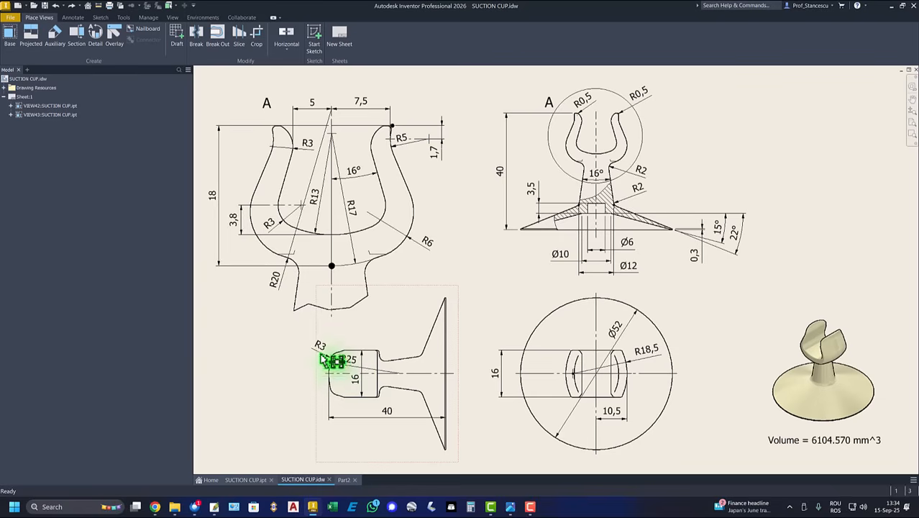
{"action": "left_click", "coordinate": [318, 346]}
{"action": "key", "text": "Escape"}
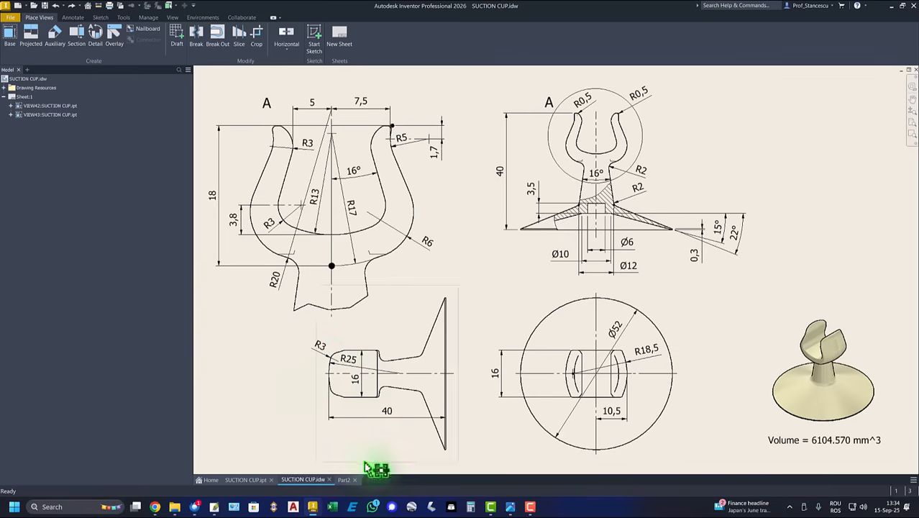
In Part2, start a sketch on the YZ plane with the model sliced and project the head's straight top edge.
{"action": "left_click", "coordinate": [344, 479]}
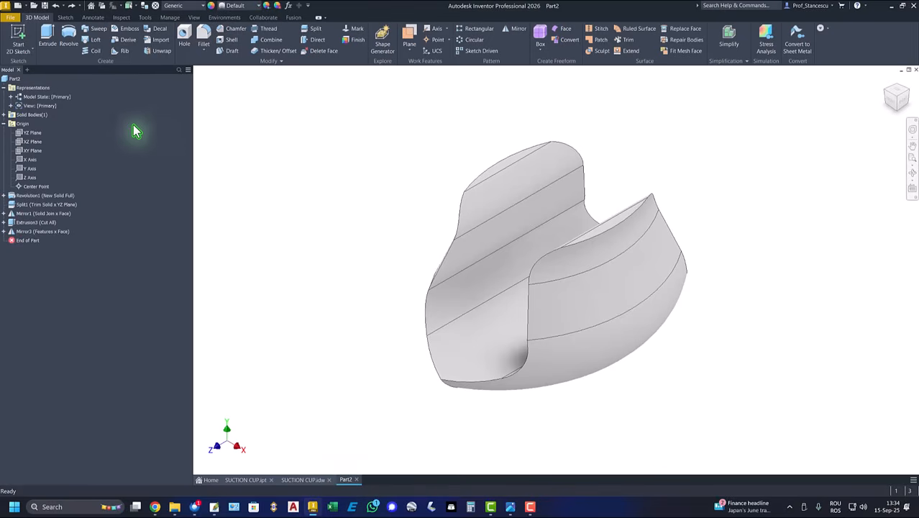
{"action": "left_click", "coordinate": [36, 134]}
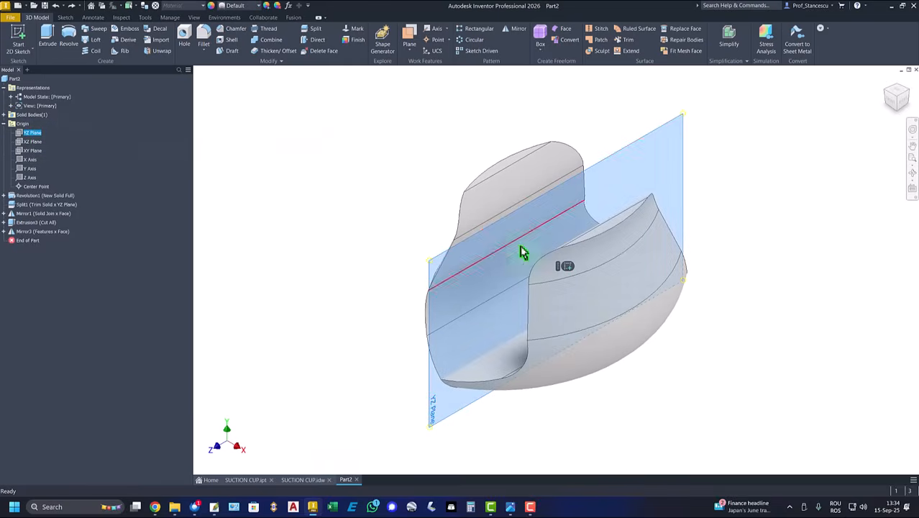
{"action": "left_click", "coordinate": [566, 266]}
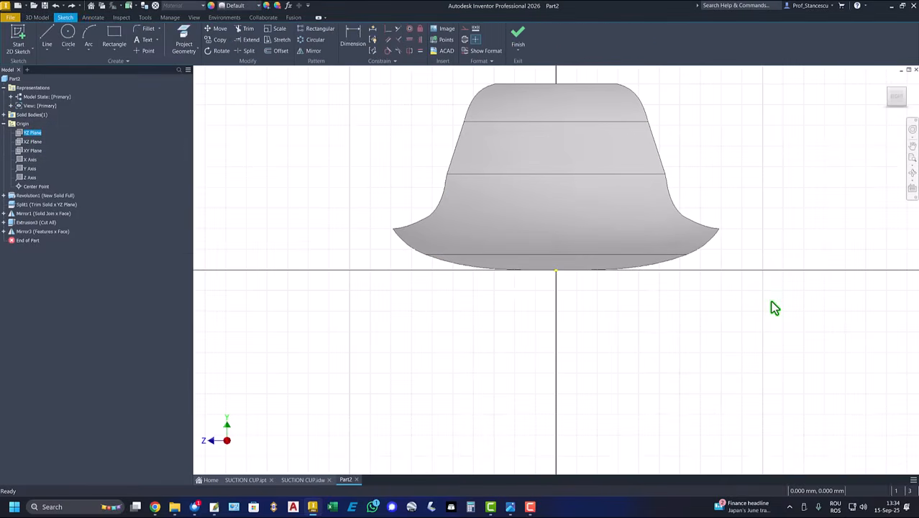
{"action": "key", "text": "F7"}
{"action": "key", "text": "Home"}
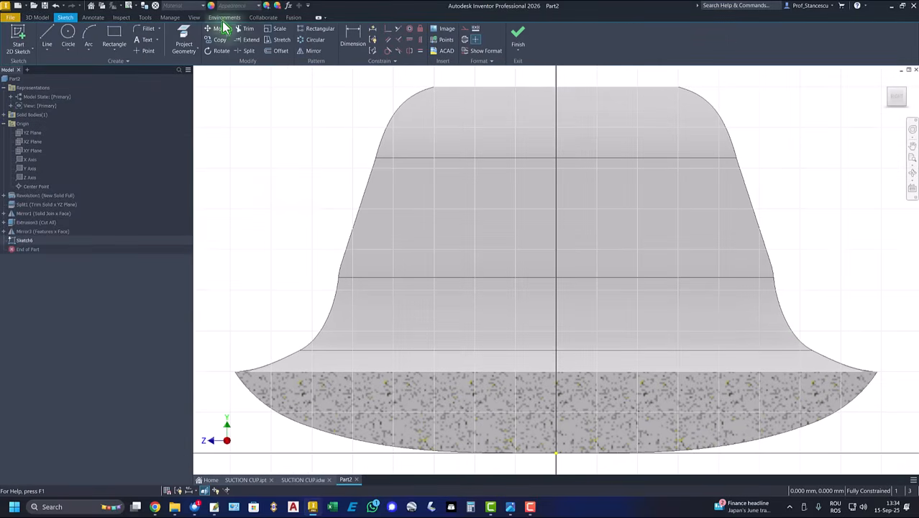
{"action": "left_click", "coordinate": [184, 38]}
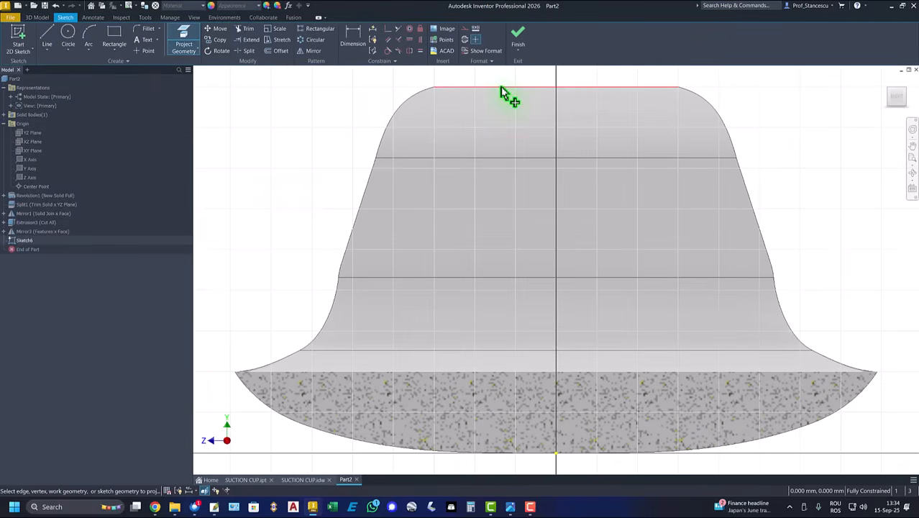
Sketch a closed profile over the head with a horizontal base, vertical sides about 13 mm and 11 mm long, and three tangent arcs across the top.
{"action": "left_click", "coordinate": [47, 36]}
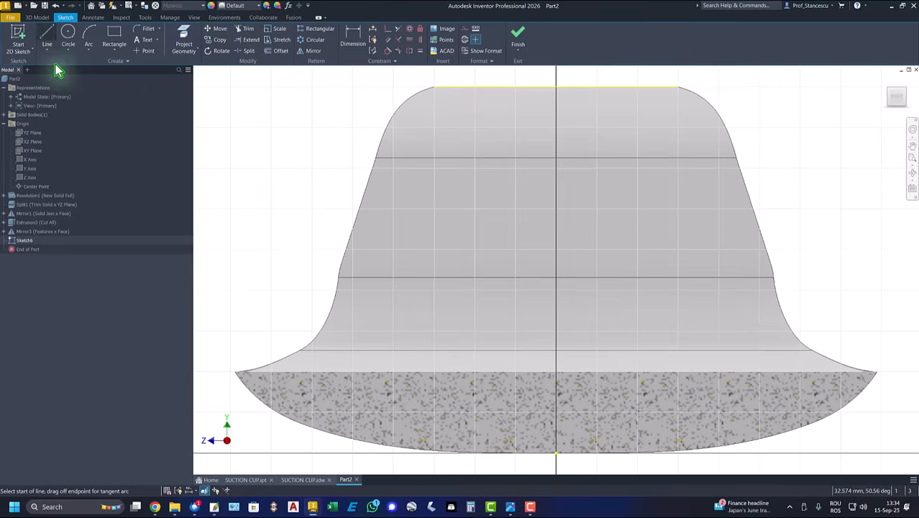
{"action": "left_click", "coordinate": [379, 468]}
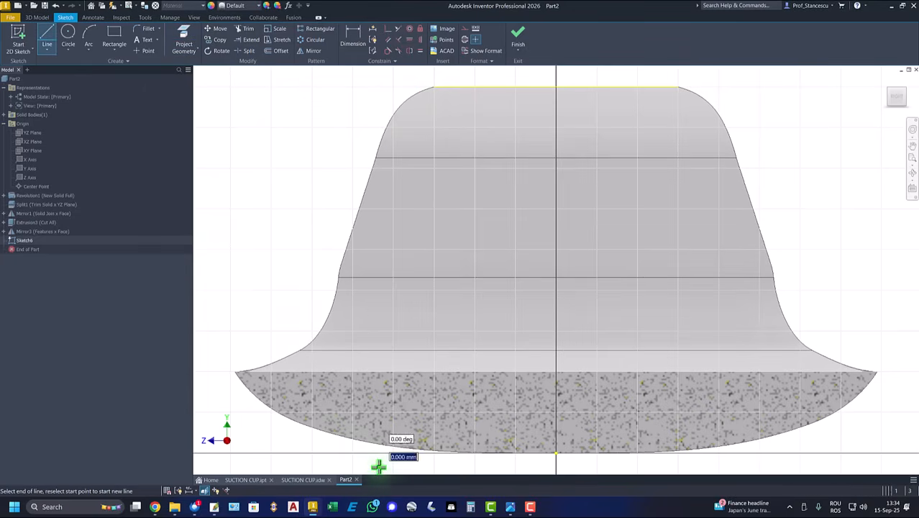
{"action": "left_click", "coordinate": [739, 466]}
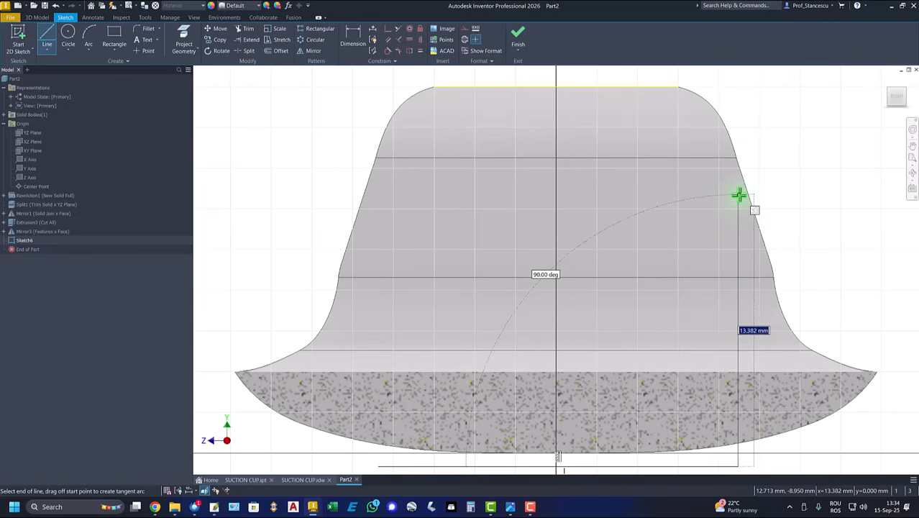
{"action": "left_click", "coordinate": [738, 196]}
{"action": "left_click_drag", "start_coordinate": [738, 196], "coordinate": [701, 133]}
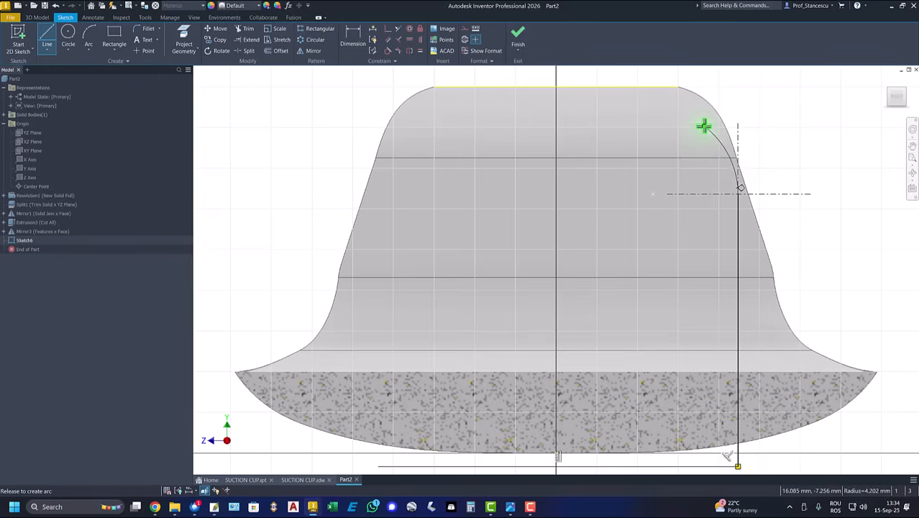
{"action": "left_click_drag", "start_coordinate": [701, 119], "coordinate": [379, 244]}
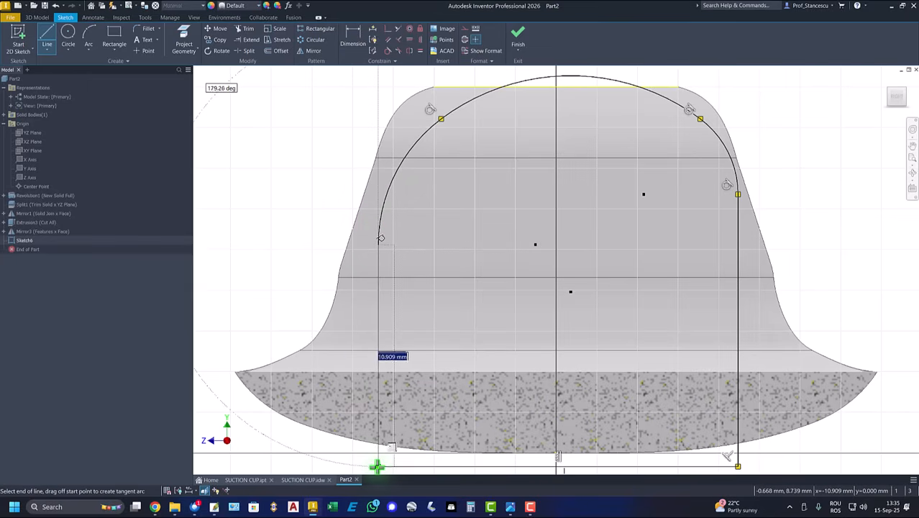
{"action": "left_click", "coordinate": [377, 466]}
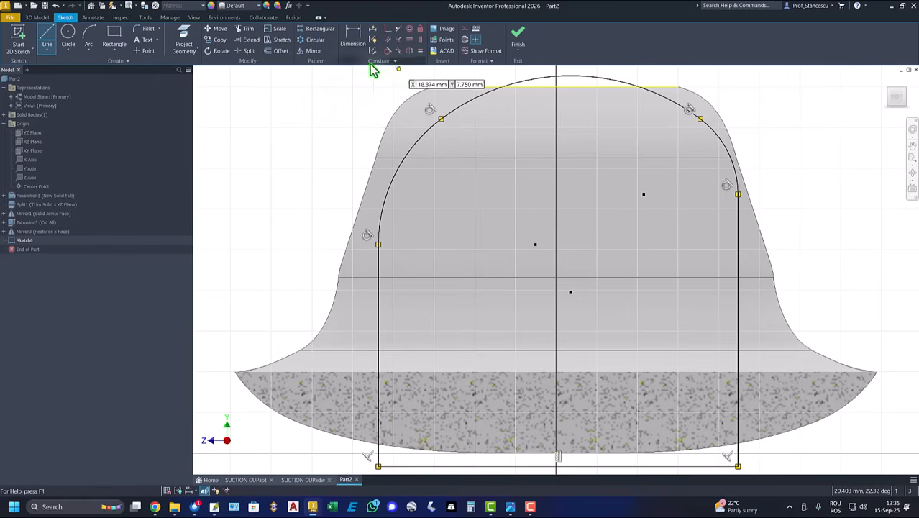
Make the profile's upper middle arc tangent to the projected top edge.
{"action": "left_click", "coordinate": [387, 51]}
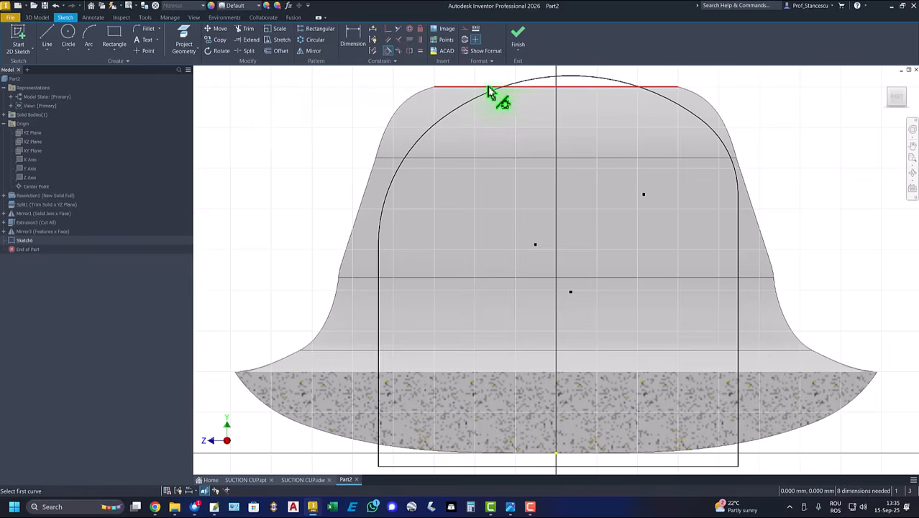
{"action": "left_click", "coordinate": [528, 84]}
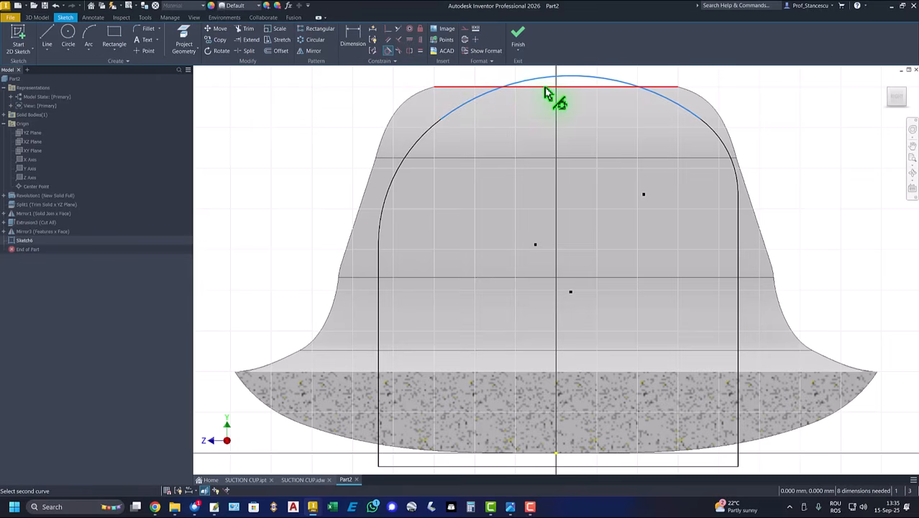
{"action": "left_click", "coordinate": [545, 88]}
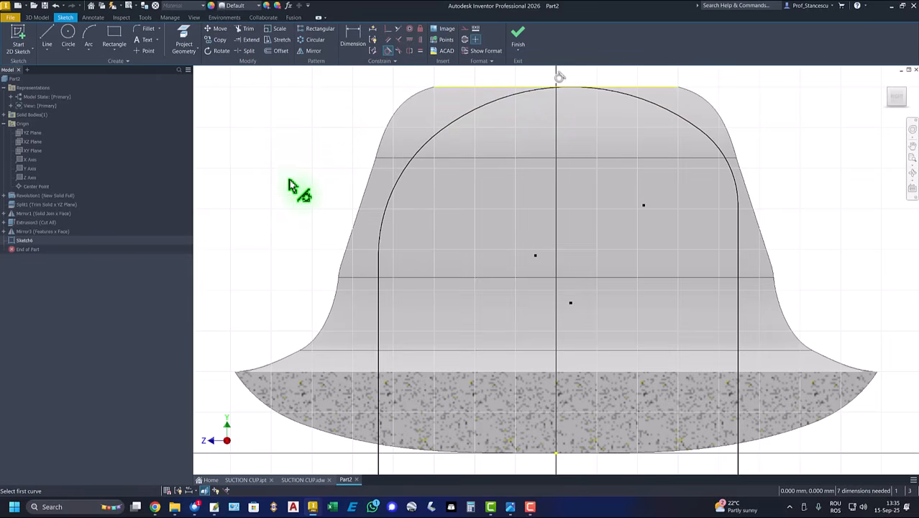
Make the midpoint of the profile's base line coincident with the sketch origin.
{"action": "scroll", "coordinate": [291, 185], "scroll_direction": "down", "scroll_amount": 3}
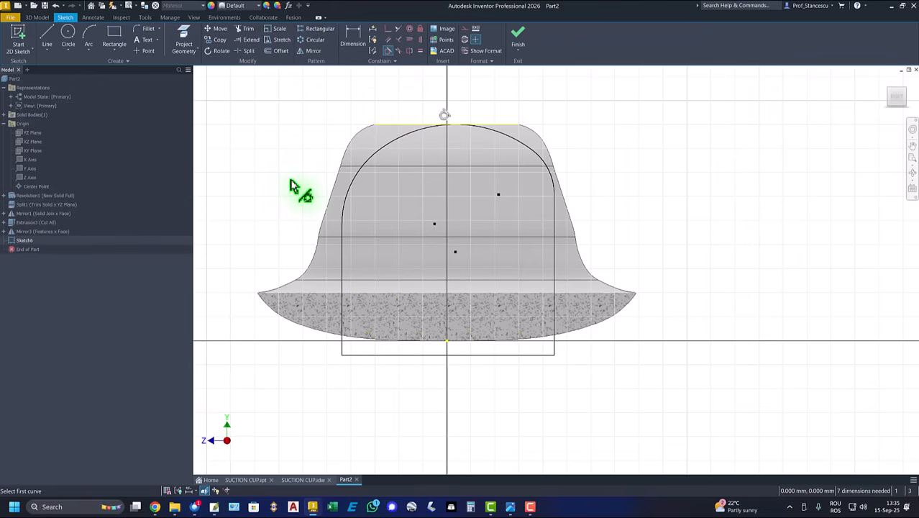
{"action": "left_click", "coordinate": [387, 30]}
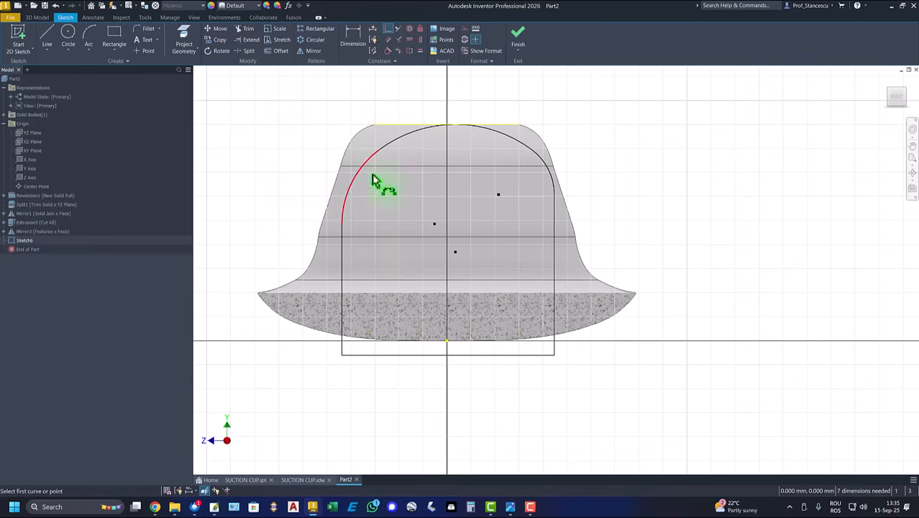
{"action": "left_click", "coordinate": [447, 343]}
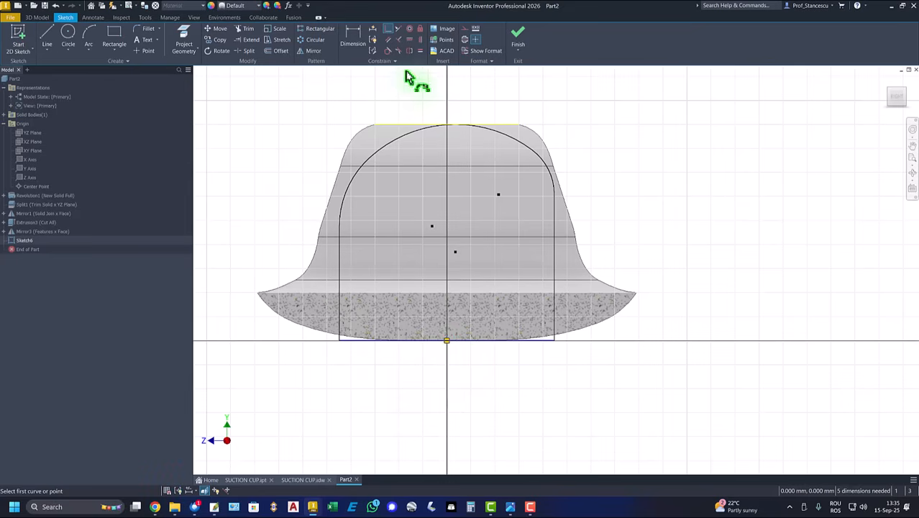
Apply equal constraints to the two corner arcs and to the two vertical side lines.
{"action": "left_click", "coordinate": [420, 50]}
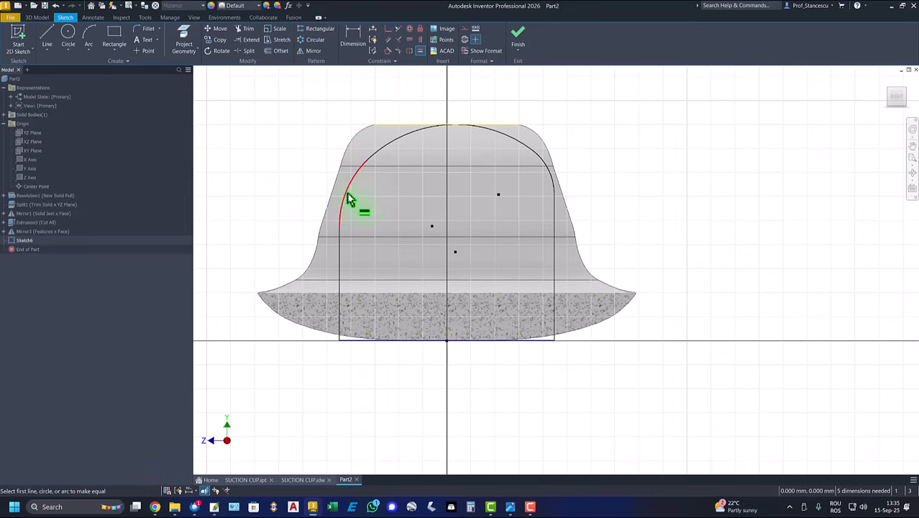
{"action": "left_click", "coordinate": [552, 181]}
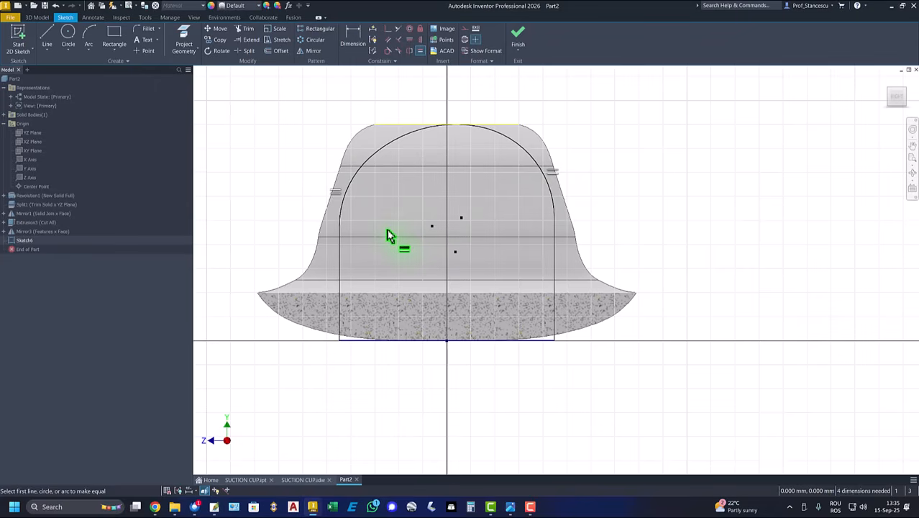
{"action": "left_click", "coordinate": [340, 266]}
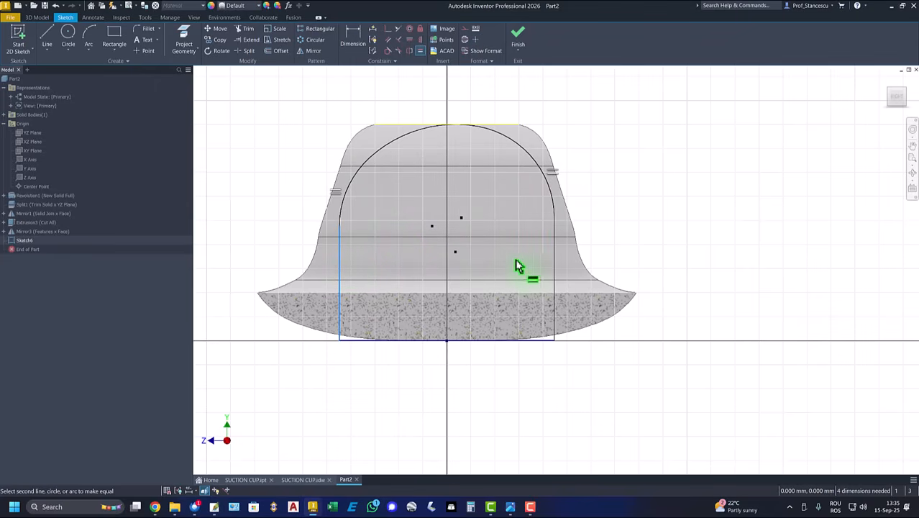
{"action": "left_click", "coordinate": [555, 273]}
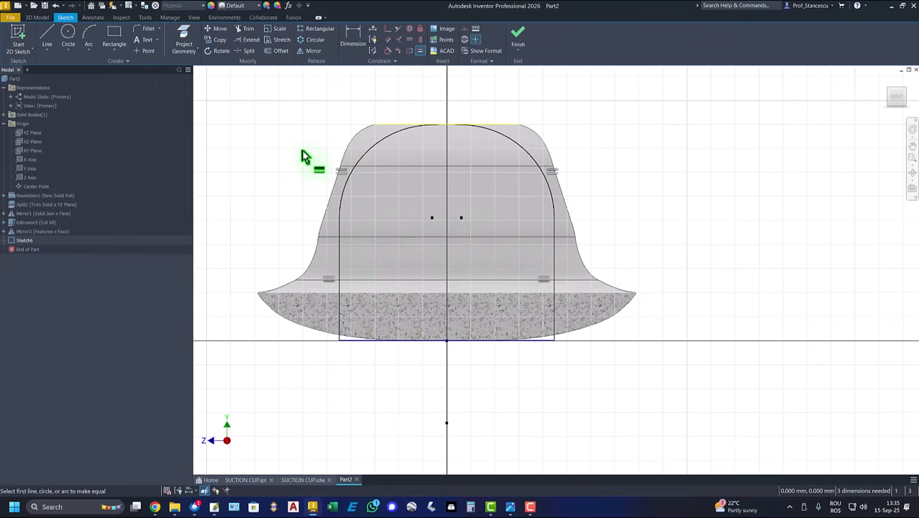
Dimension the profile's corner arc with a radius of 3 mm.
{"action": "left_click", "coordinate": [353, 36]}
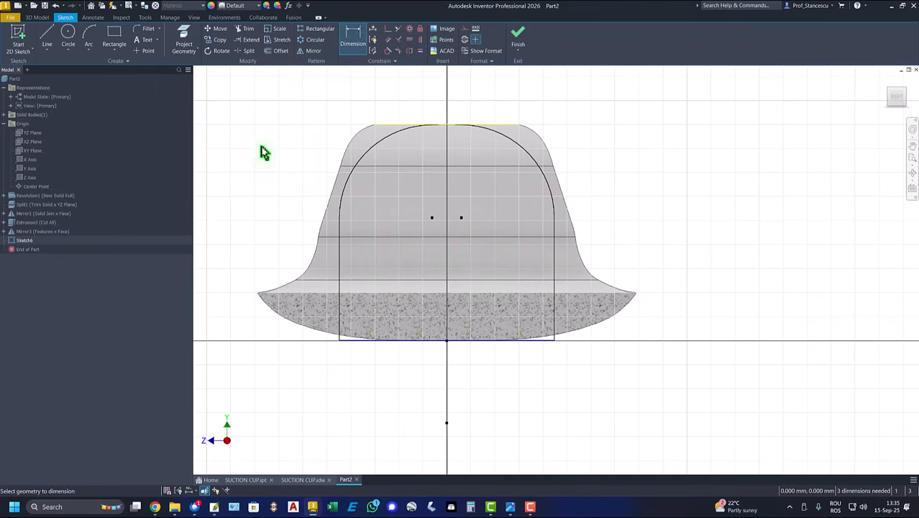
{"action": "left_click", "coordinate": [366, 154]}
{"action": "left_click", "coordinate": [328, 131]}
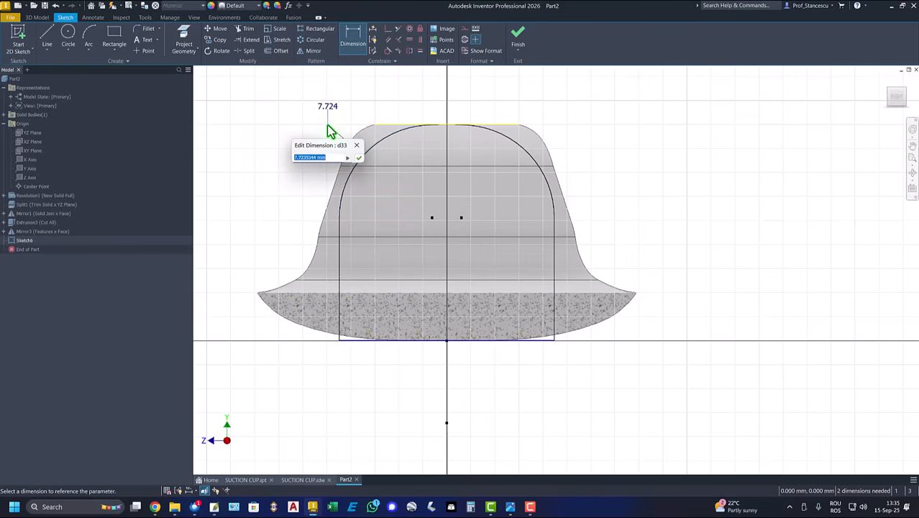
{"action": "type", "text": "3"}
{"action": "key", "text": "Return"}
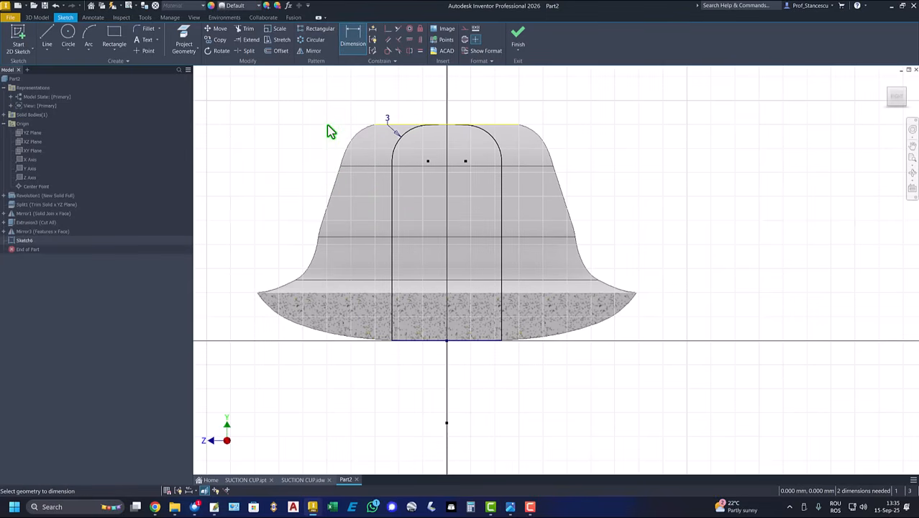
Dimension the profile's base line as 16 mm wide.
{"action": "left_click", "coordinate": [421, 344]}
{"action": "left_click", "coordinate": [423, 382]}
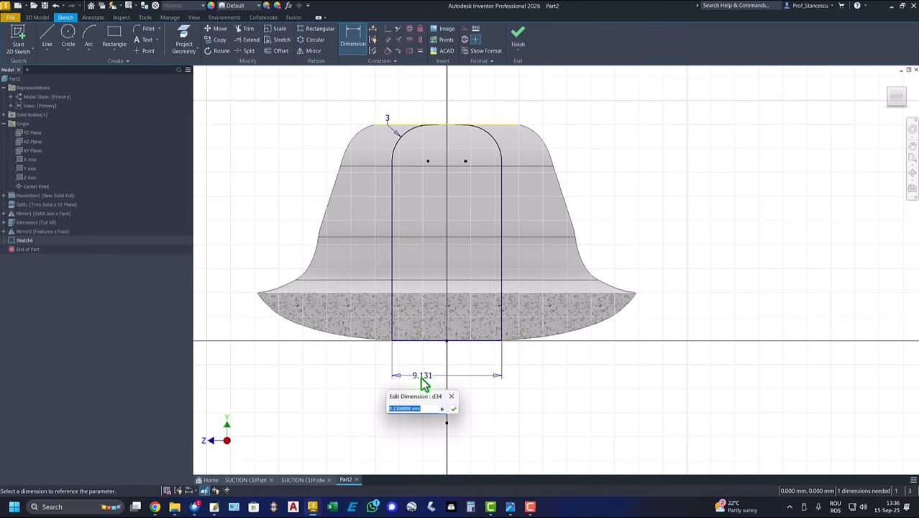
{"action": "type", "text": "16"}
{"action": "key", "text": "Return"}
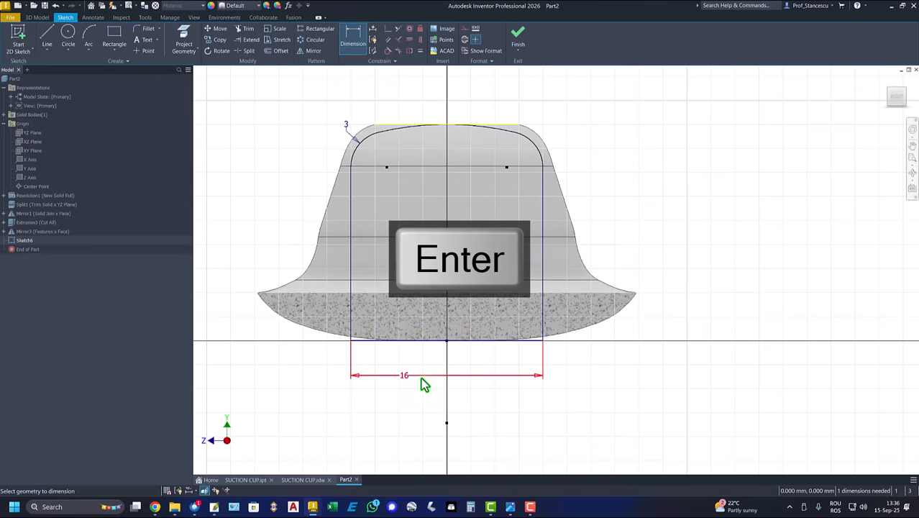
Dimension the upper middle arc with a radius of 25 mm and finish the sketch.
{"action": "left_click", "coordinate": [498, 133]}
{"action": "left_click", "coordinate": [479, 201]}
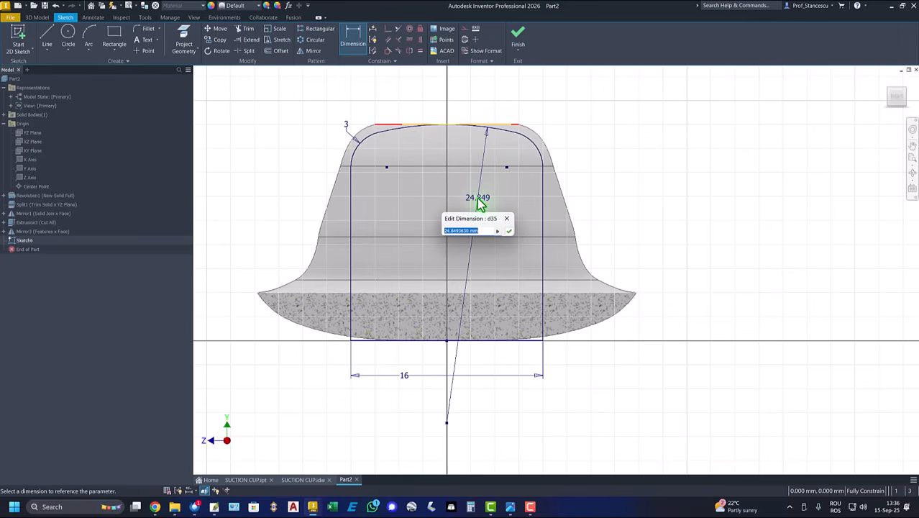
{"action": "type", "text": "2"}
{"action": "key", "text": "Return"}
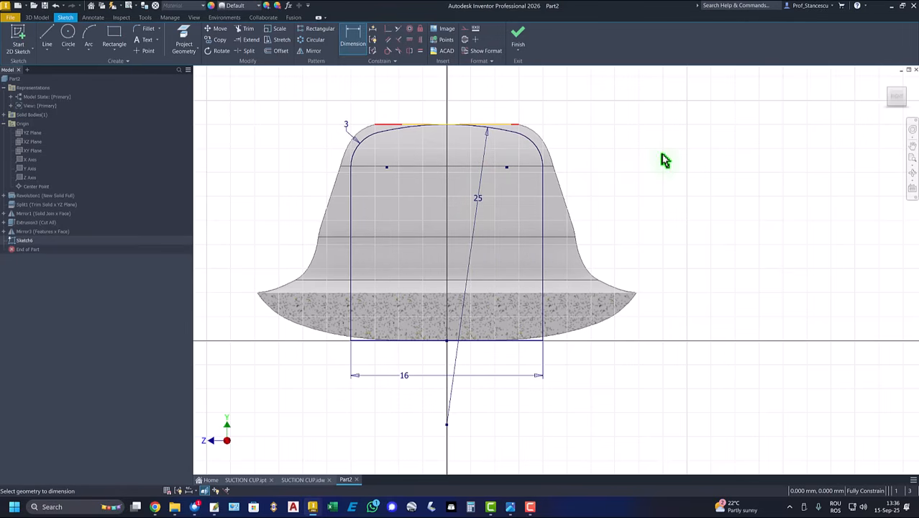
{"action": "left_click", "coordinate": [518, 36]}
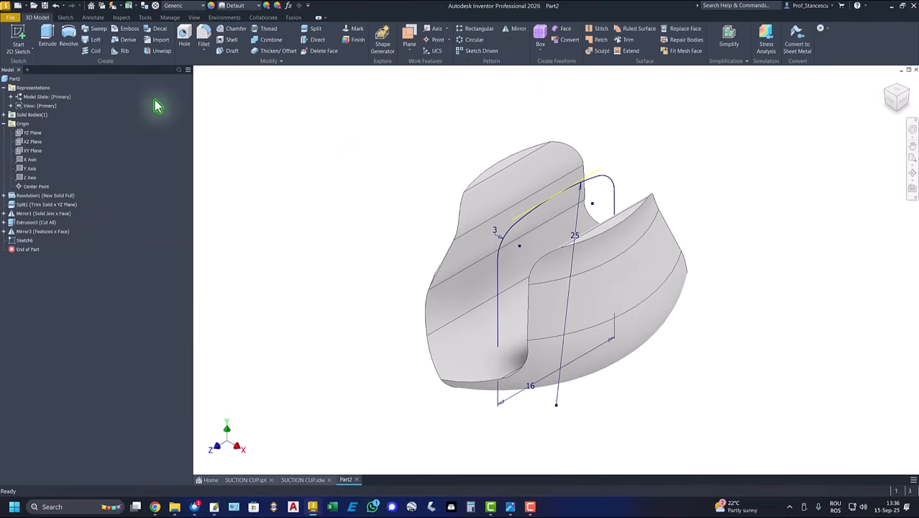
Extrude the side profile as an intersection with the body, symmetric about the sketch plane and through all.
{"action": "left_click", "coordinate": [46, 35]}
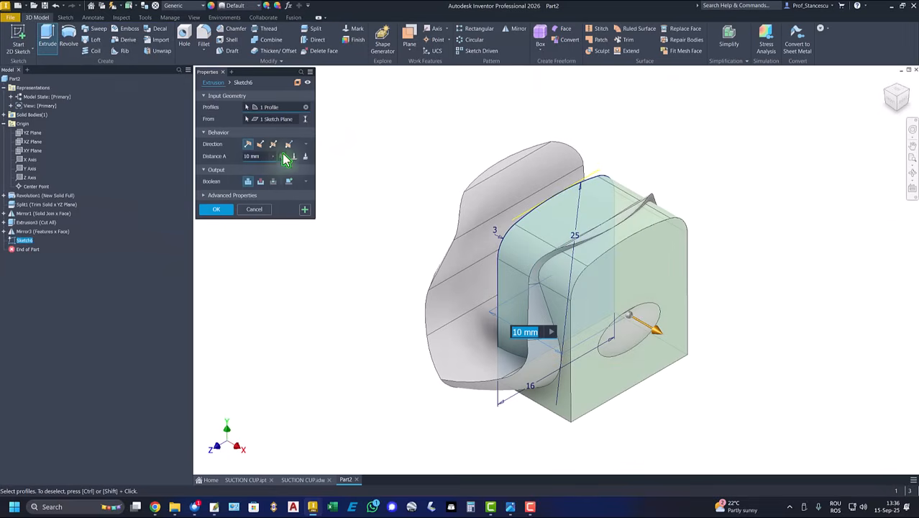
{"action": "left_click", "coordinate": [273, 143]}
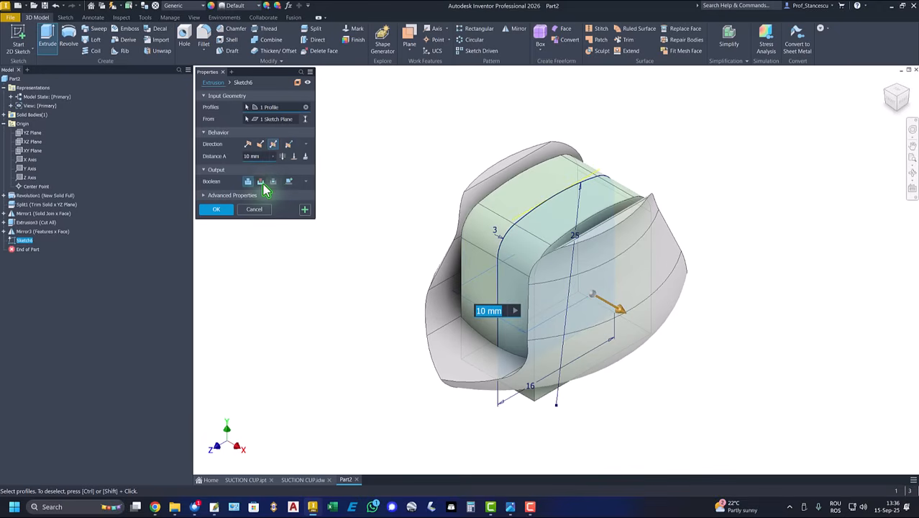
{"action": "left_click", "coordinate": [264, 182]}
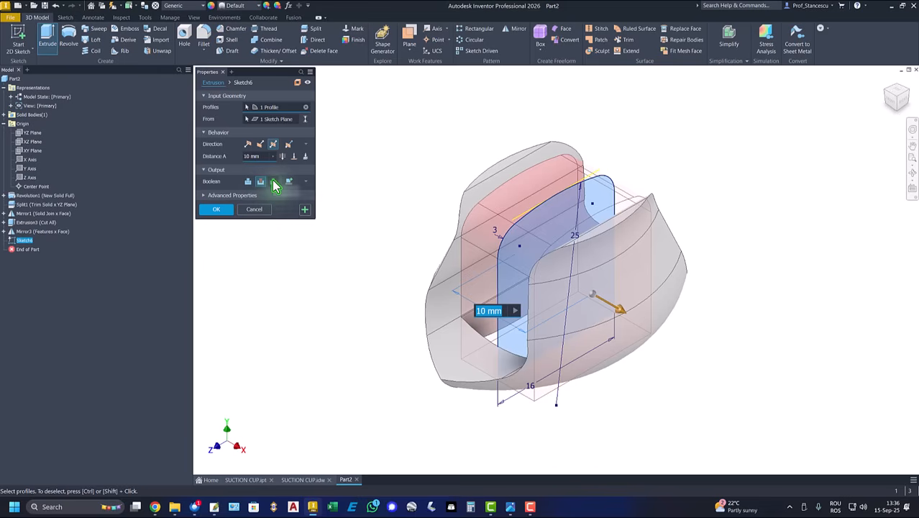
{"action": "left_click", "coordinate": [274, 183]}
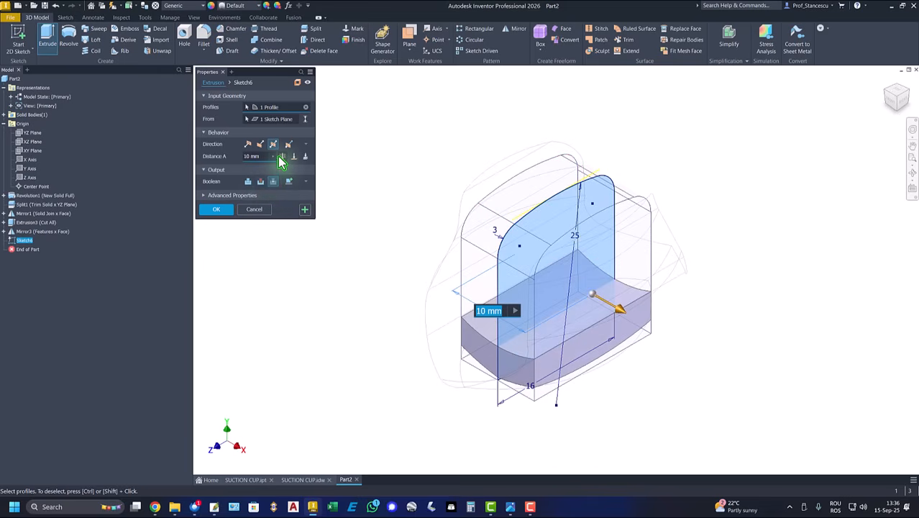
{"action": "left_click", "coordinate": [282, 160]}
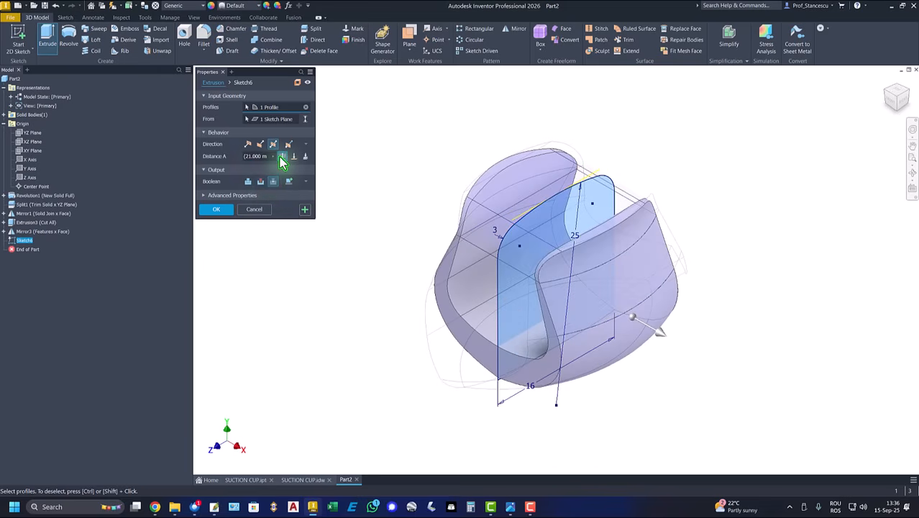
{"action": "left_click", "coordinate": [214, 210]}
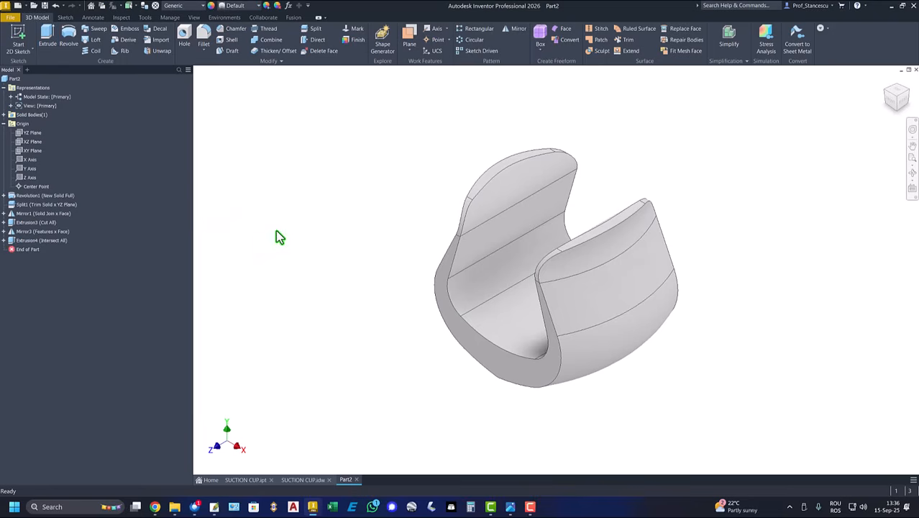
Fillet the central edge on the underside of the holder head with a 20 mm radius, following the drawing.
{"action": "key", "text": "F6"}
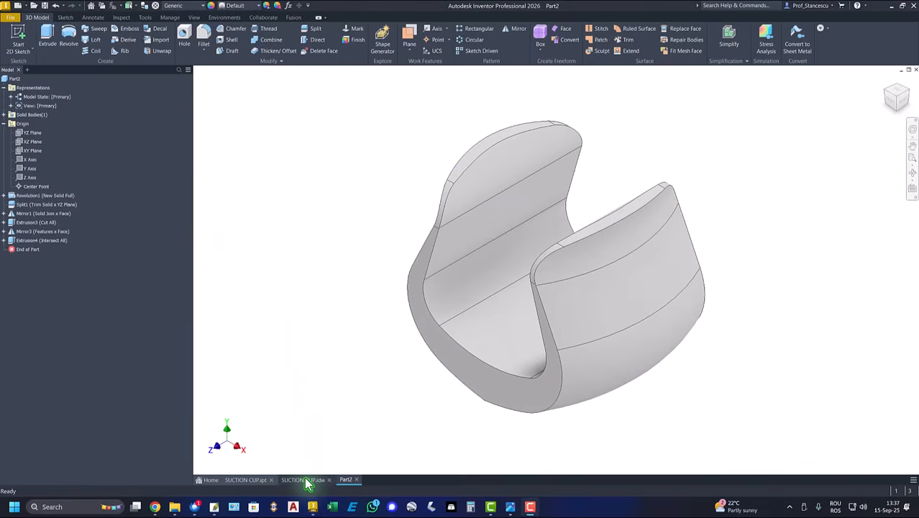
{"action": "left_click", "coordinate": [306, 479]}
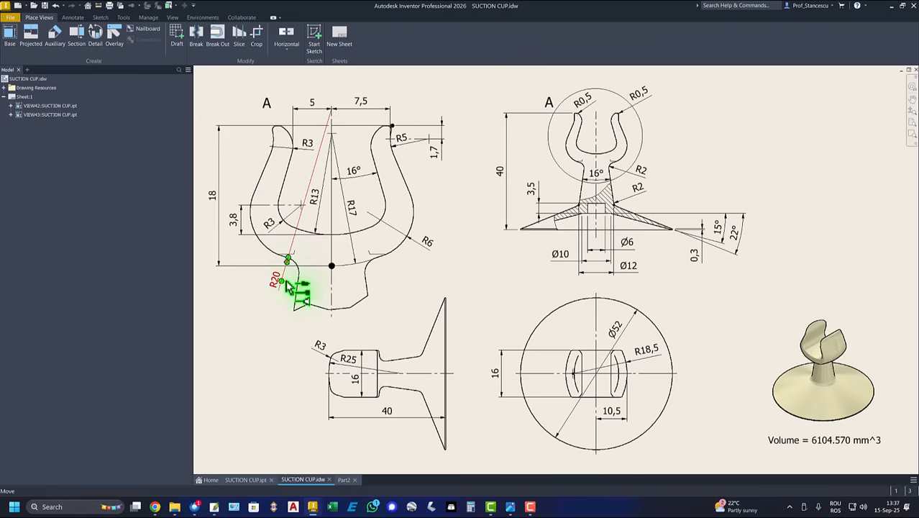
{"action": "left_click", "coordinate": [344, 480]}
{"action": "middle_click_drag", "start_coordinate": [699, 446], "coordinate": [534, 295], "text": "shift"}
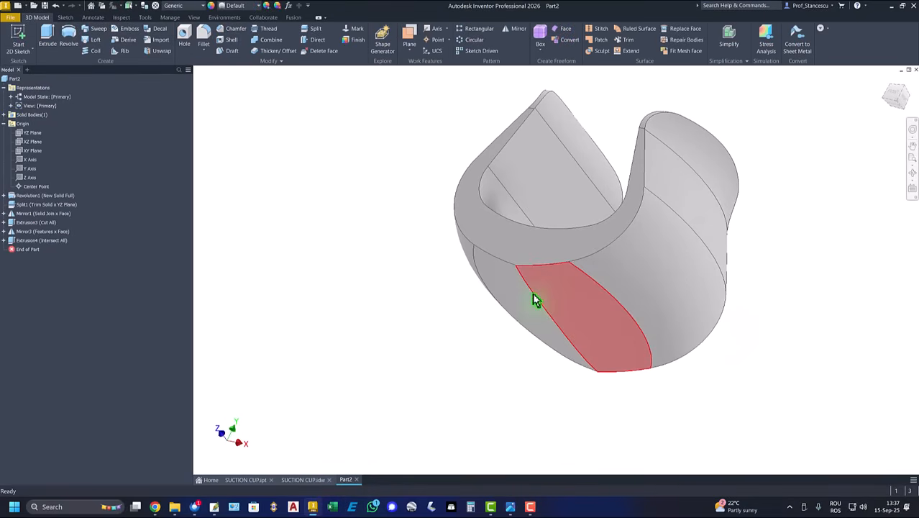
{"action": "left_click", "coordinate": [537, 303]}
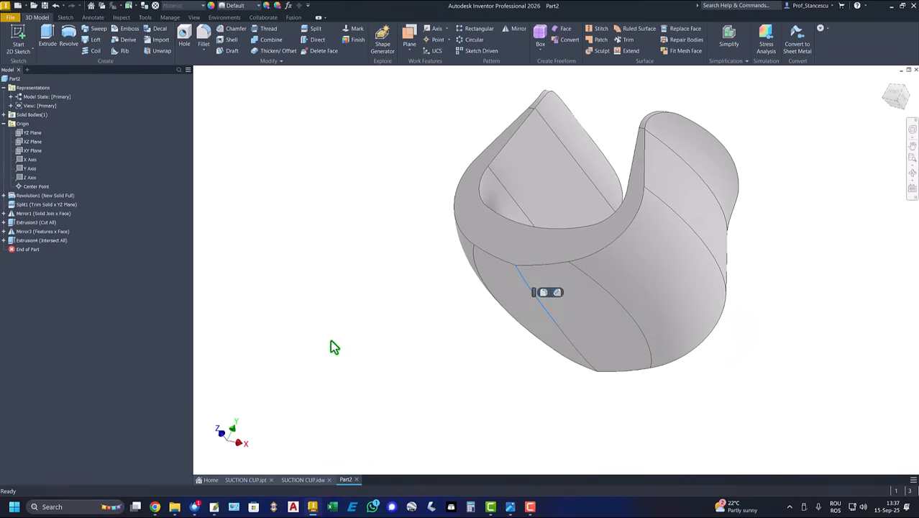
{"action": "left_click", "coordinate": [544, 292]}
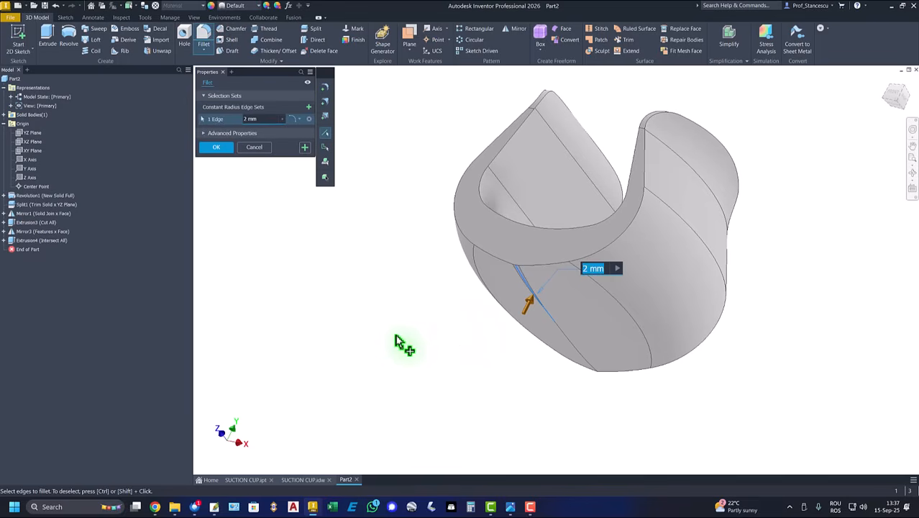
{"action": "type", "text": "20"}
{"action": "key", "text": "Return"}
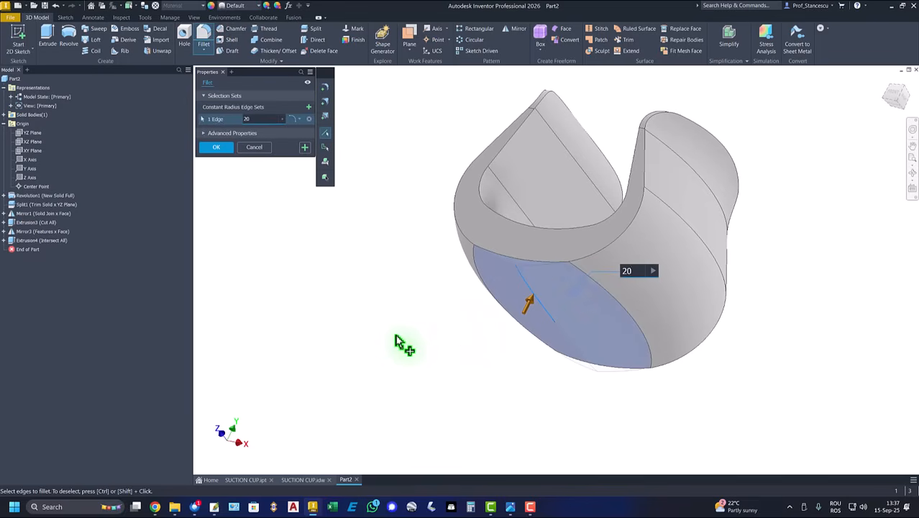
{"action": "left_click", "coordinate": [214, 148]}
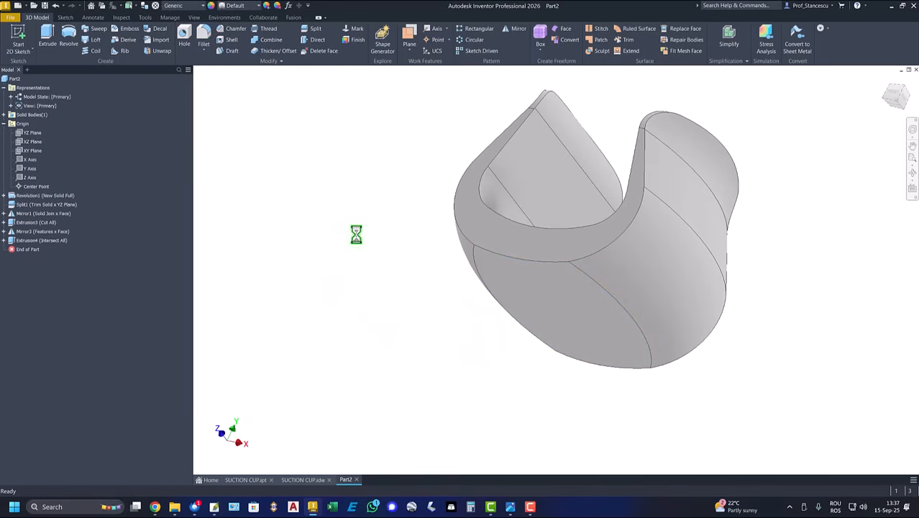
{"action": "key", "text": "F6"}
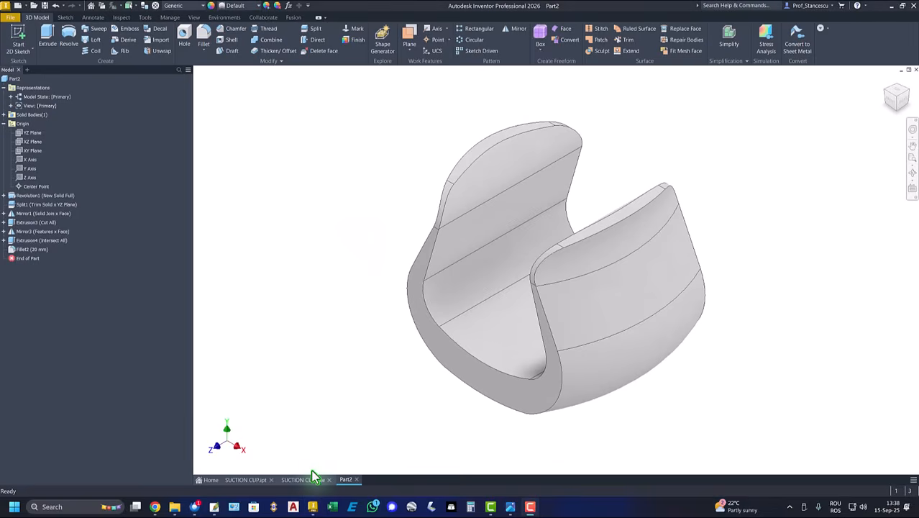
Examine the stem and cup dimensions in the SUCTION CUP.idw drawing's sectioned front view, and return to the part.
{"action": "left_click", "coordinate": [303, 479]}
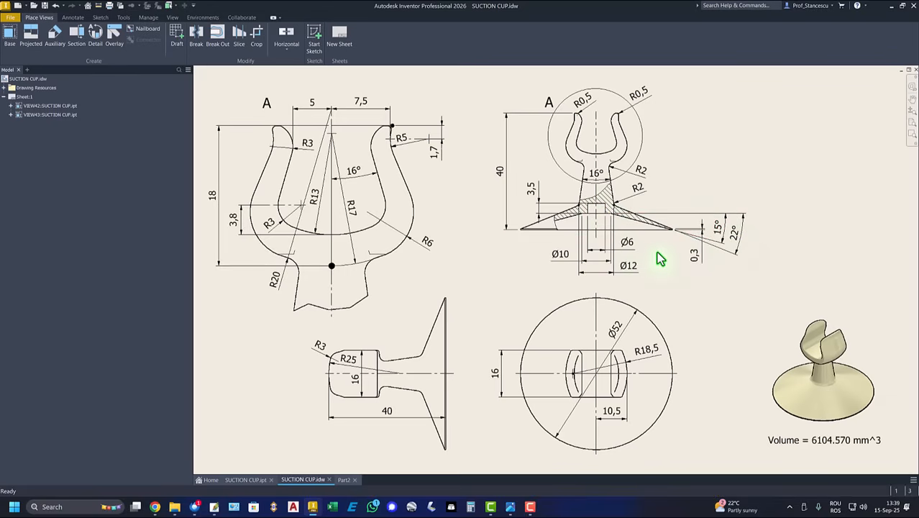
{"action": "scroll", "coordinate": [656, 253], "scroll_direction": "up", "scroll_amount": 3}
{"action": "scroll", "coordinate": [656, 254], "scroll_direction": "down", "scroll_amount": 7}
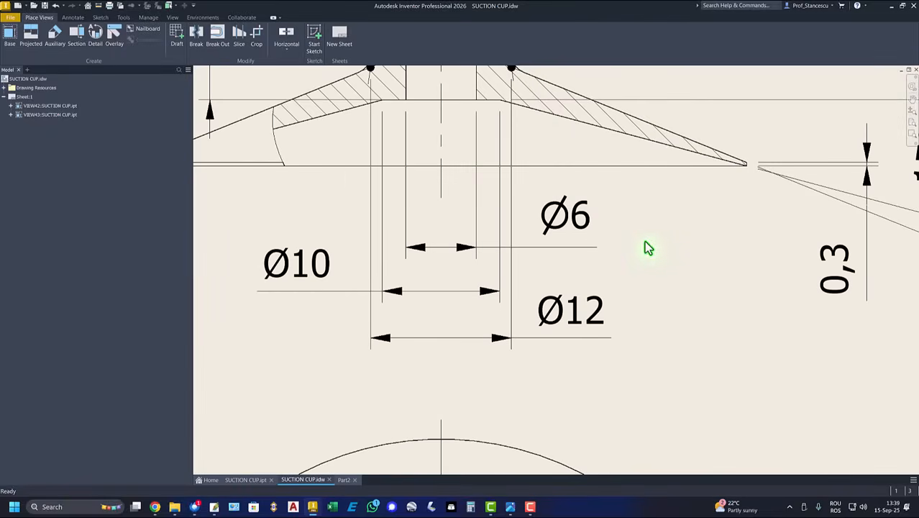
{"action": "scroll", "coordinate": [647, 248], "scroll_direction": "up", "scroll_amount": 5}
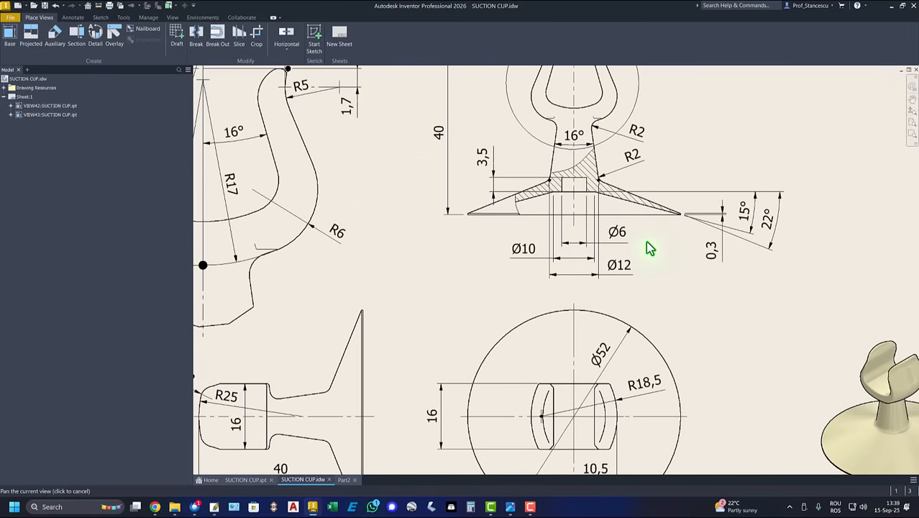
{"action": "middle_click_drag", "start_coordinate": [646, 248], "coordinate": [556, 352]}
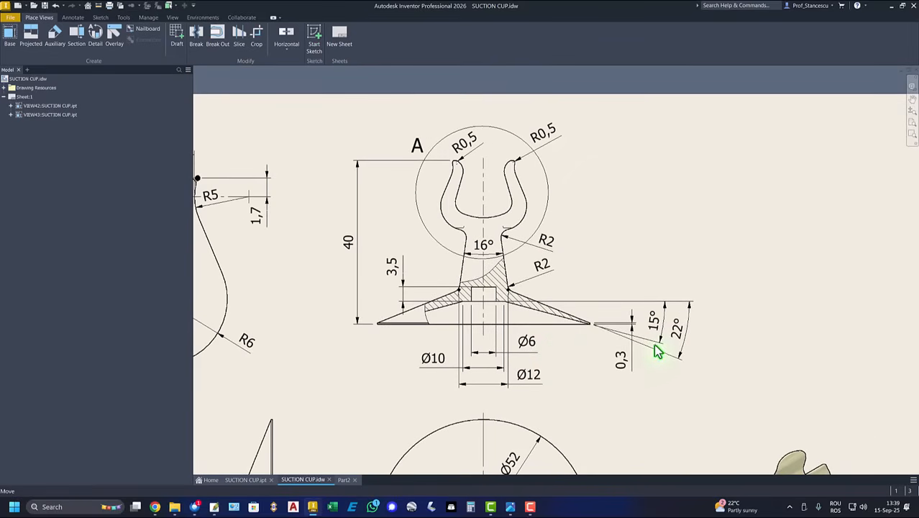
{"action": "left_click", "coordinate": [507, 251]}
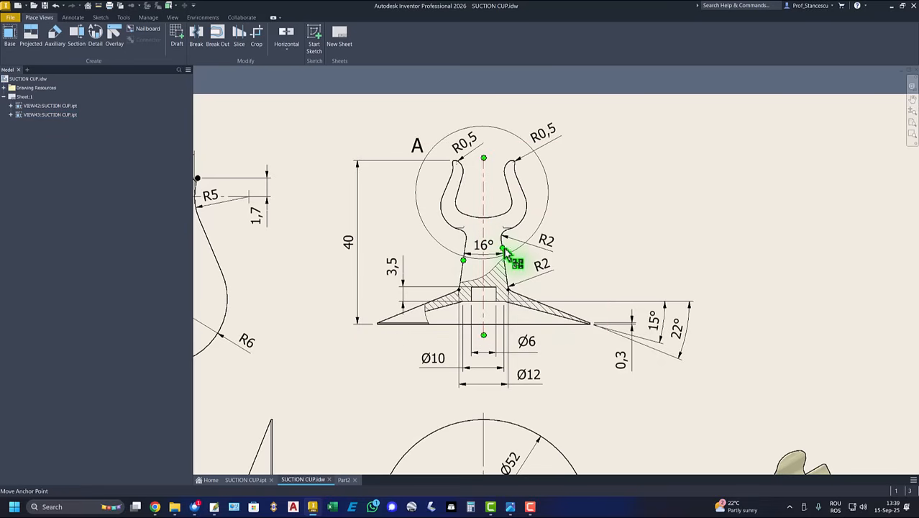
{"action": "key", "text": "Escape"}
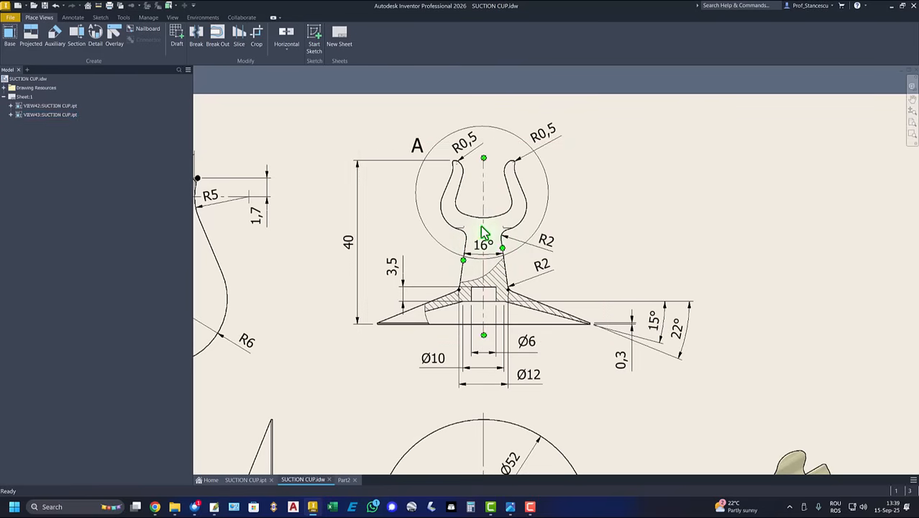
{"action": "left_click", "coordinate": [344, 480]}
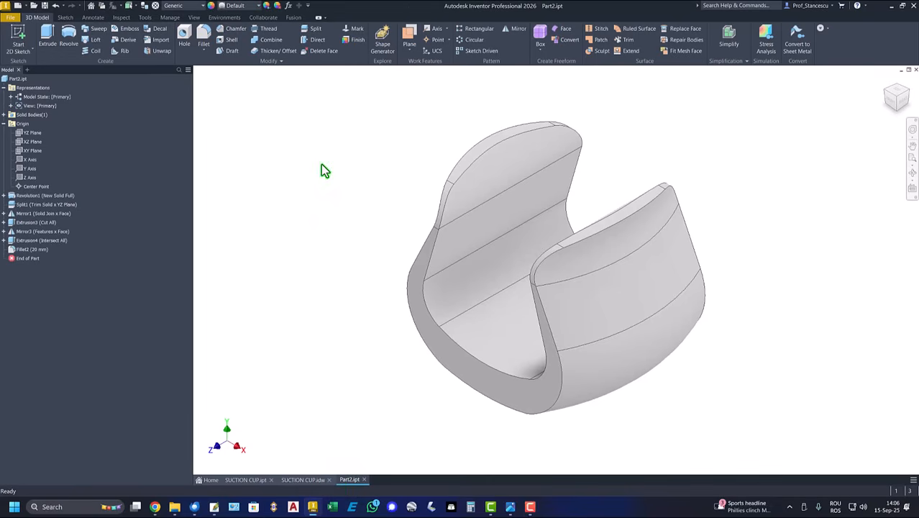
Start a sketch on the XY plane and slice the model graphics at the sketch plane.
{"action": "left_click", "coordinate": [31, 150]}
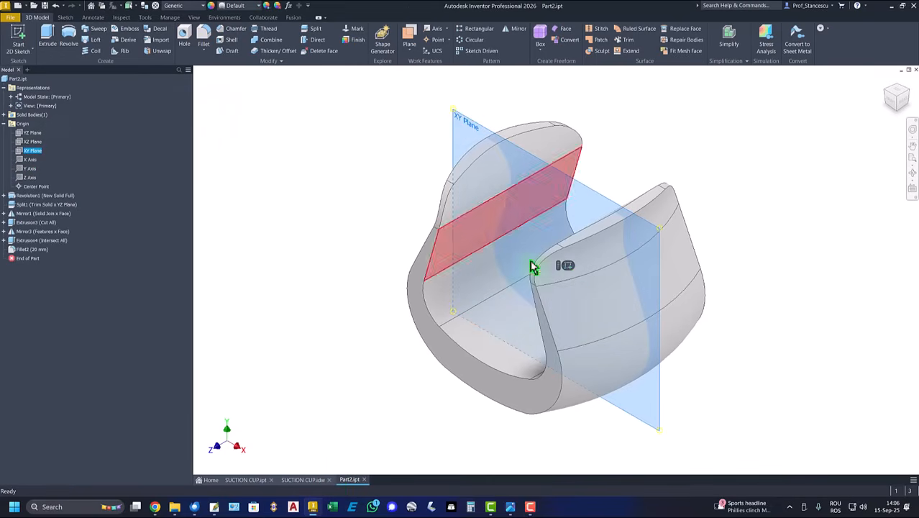
{"action": "left_click", "coordinate": [568, 266]}
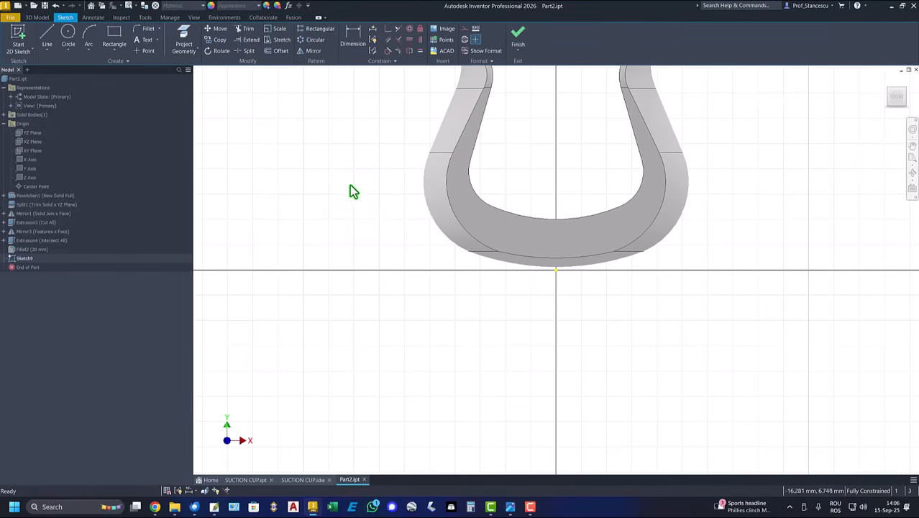
{"action": "scroll", "coordinate": [361, 165], "scroll_direction": "down", "scroll_amount": 3}
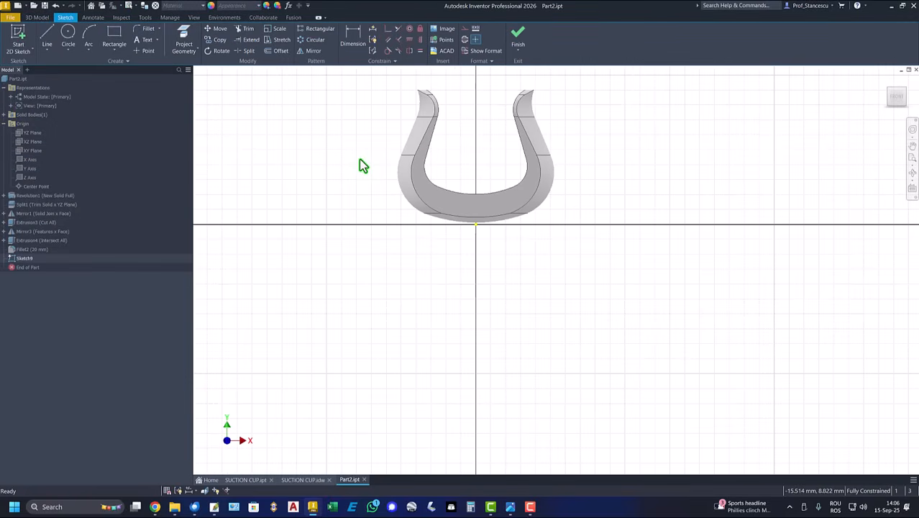
{"action": "key", "text": "F7"}
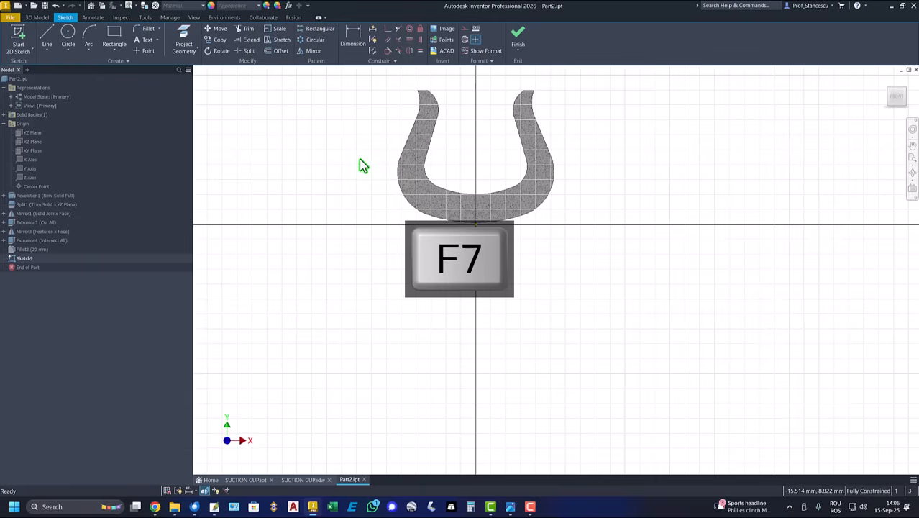
Sketch a closed line profile of the tapered stem, sloping cup wall and stepped underside recess, with a top edge about 3.5 mm long inside the head.
{"action": "left_click", "coordinate": [48, 39]}
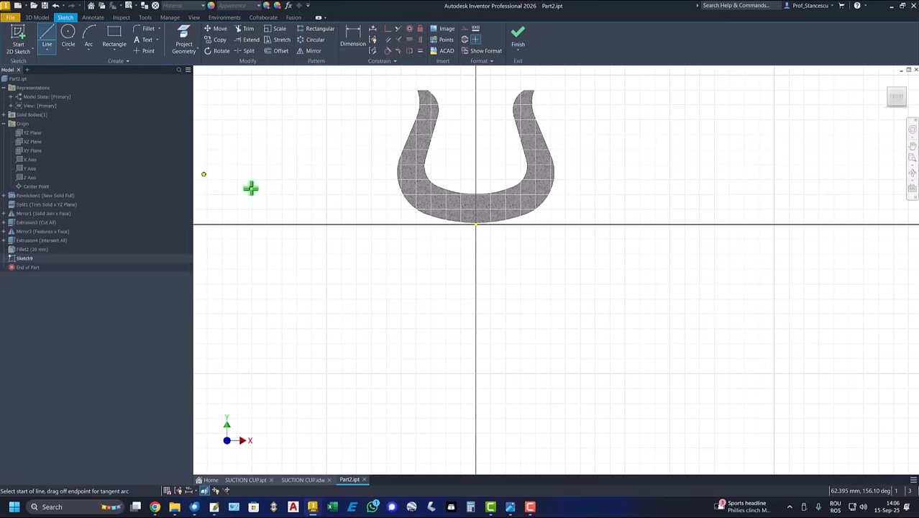
{"action": "left_click", "coordinate": [469, 205]}
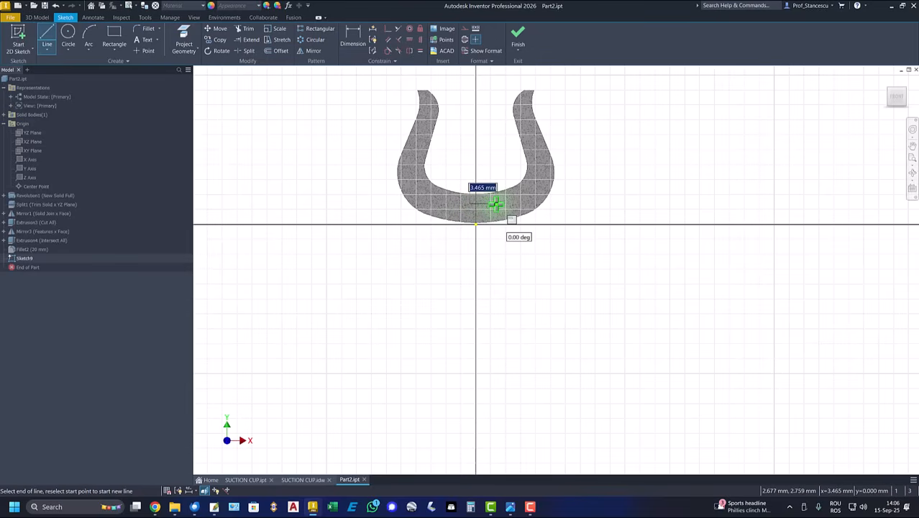
{"action": "left_click", "coordinate": [496, 204]}
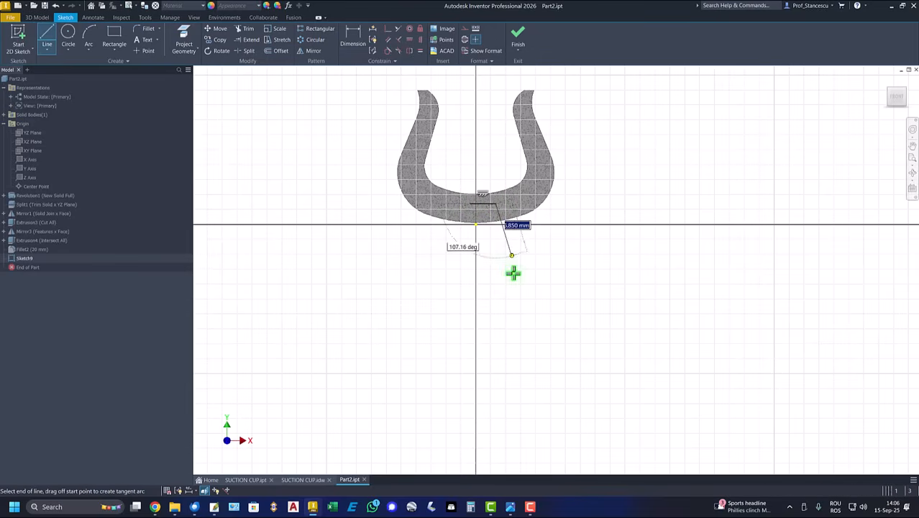
{"action": "left_click", "coordinate": [522, 341]}
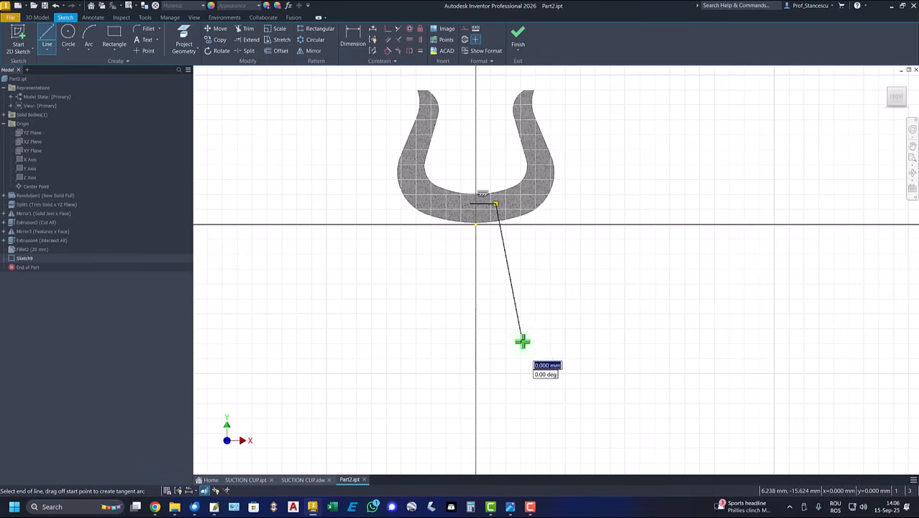
{"action": "left_click", "coordinate": [646, 384]}
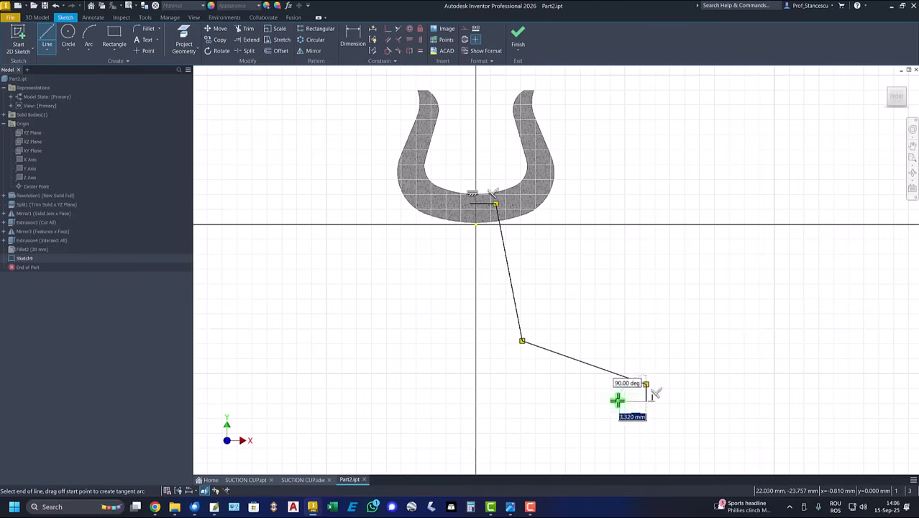
{"action": "left_click", "coordinate": [538, 373]}
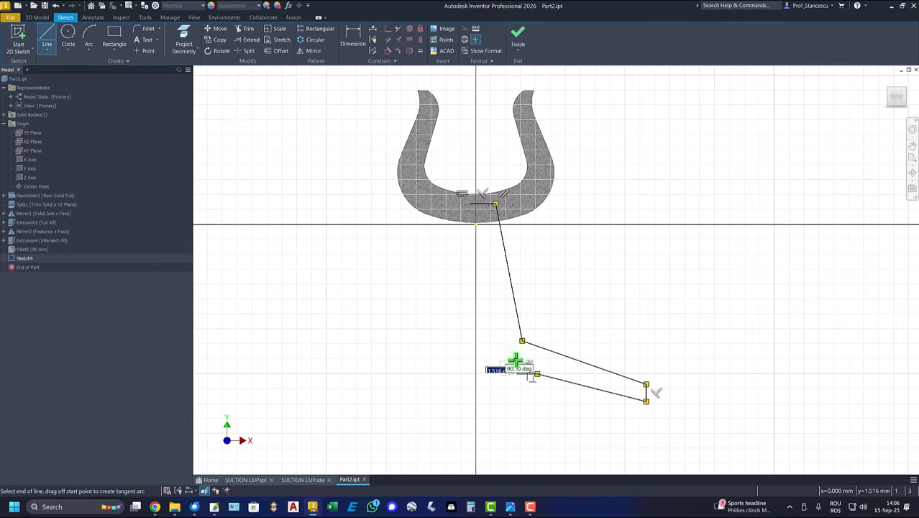
{"action": "left_click", "coordinate": [469, 354]}
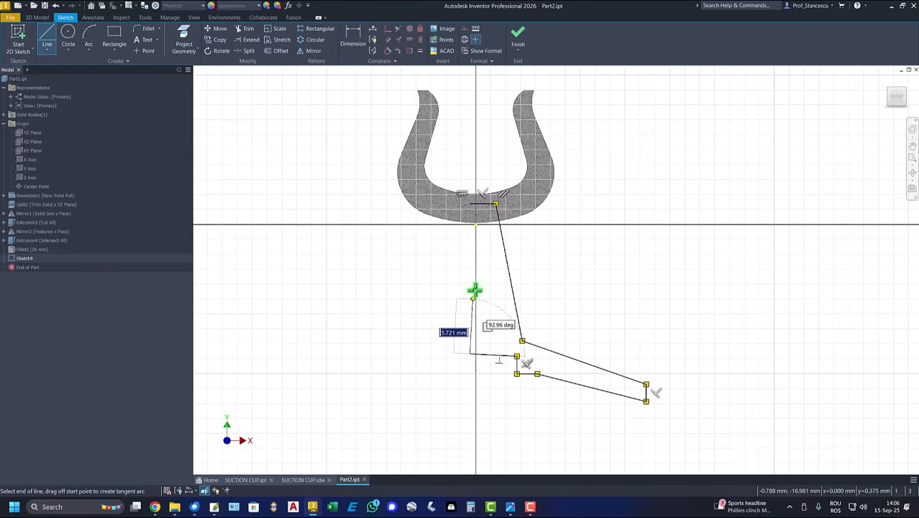
{"action": "double_click", "coordinate": [470, 205]}
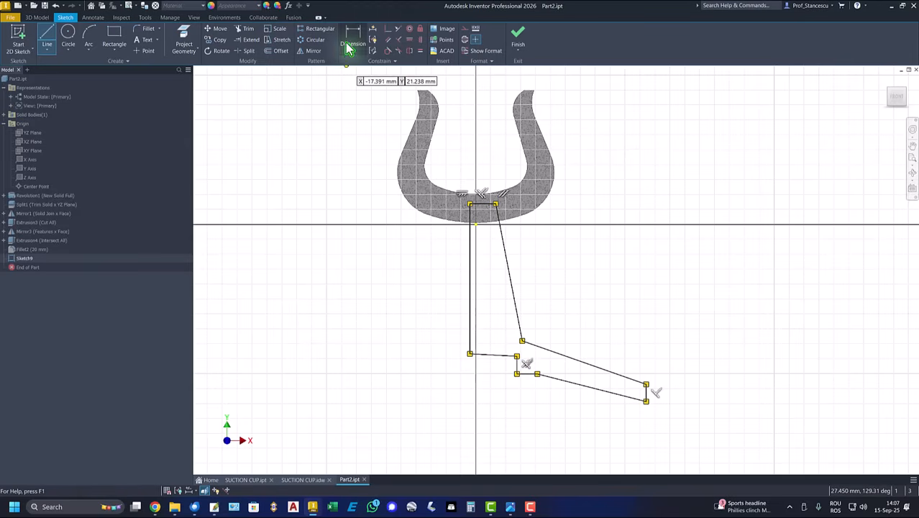
Constrain the profile's recess ceiling line horizontal and its inner vertical line coincident with the origin point.
{"action": "left_click", "coordinate": [409, 39]}
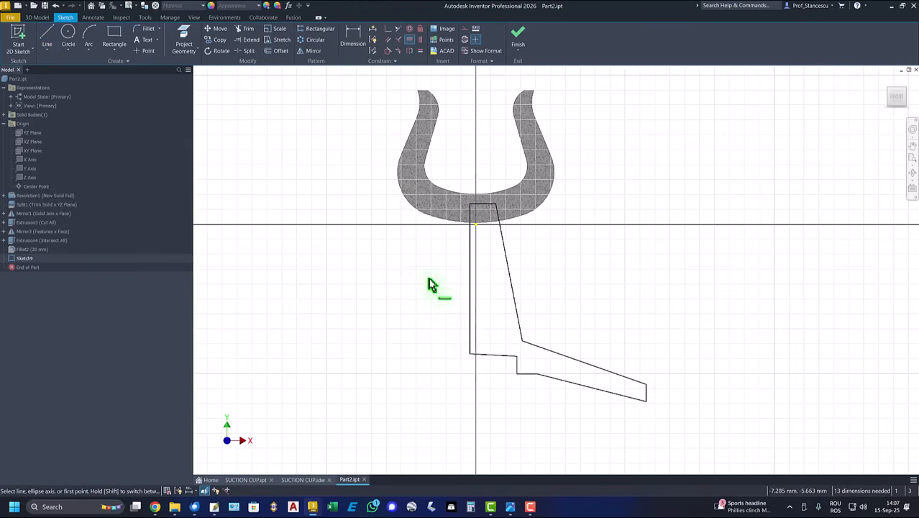
{"action": "left_click", "coordinate": [498, 354]}
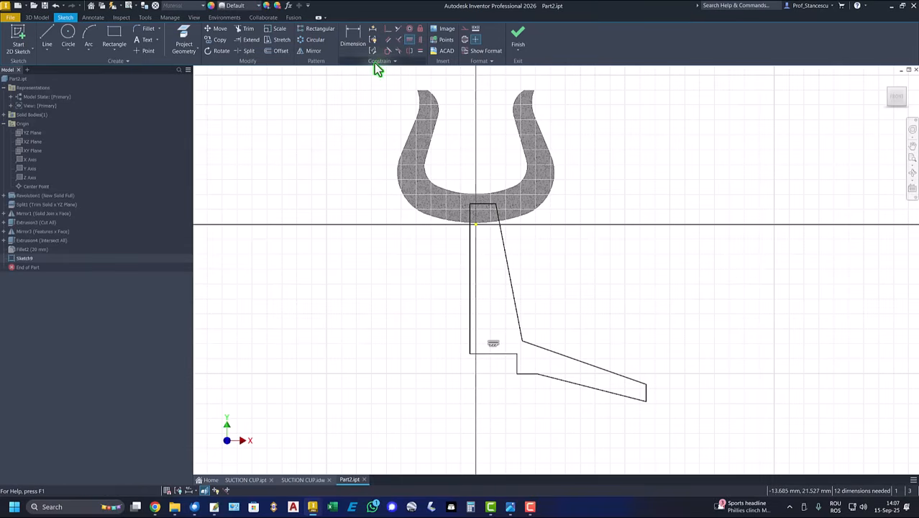
{"action": "left_click", "coordinate": [390, 30]}
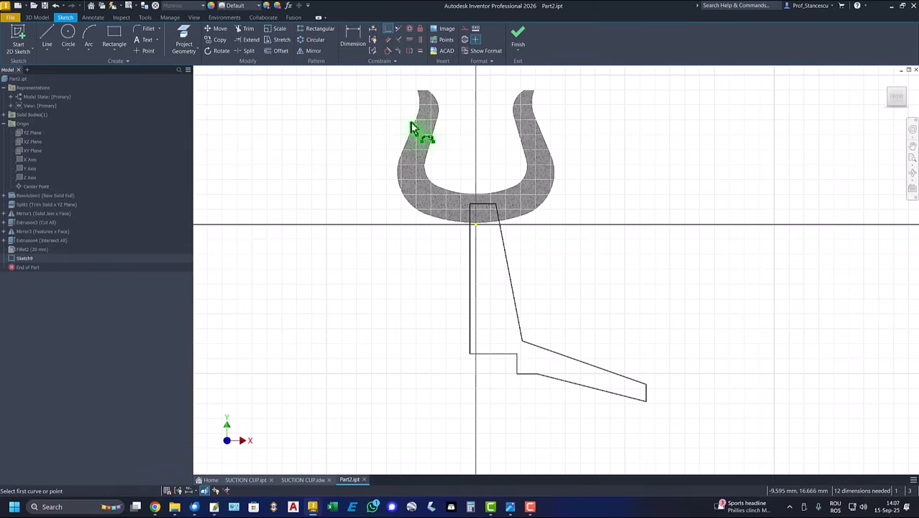
{"action": "left_click", "coordinate": [471, 269]}
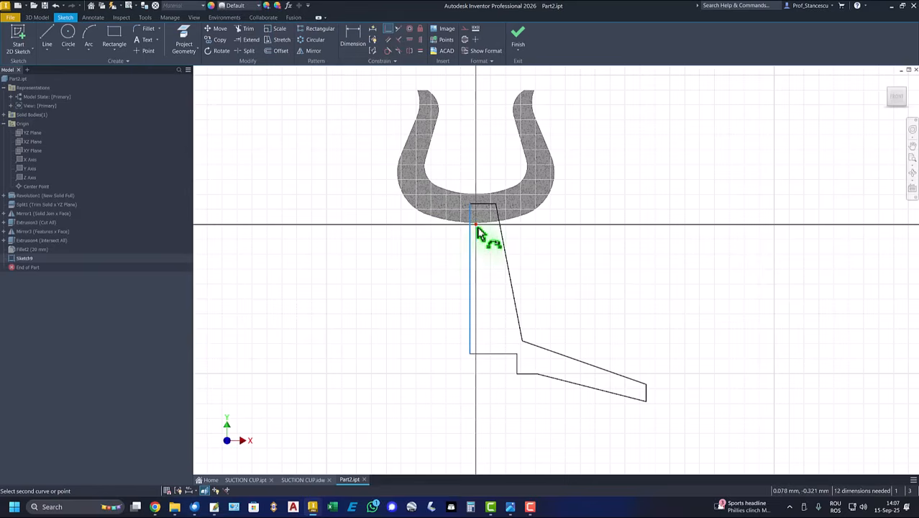
{"action": "left_click", "coordinate": [475, 224]}
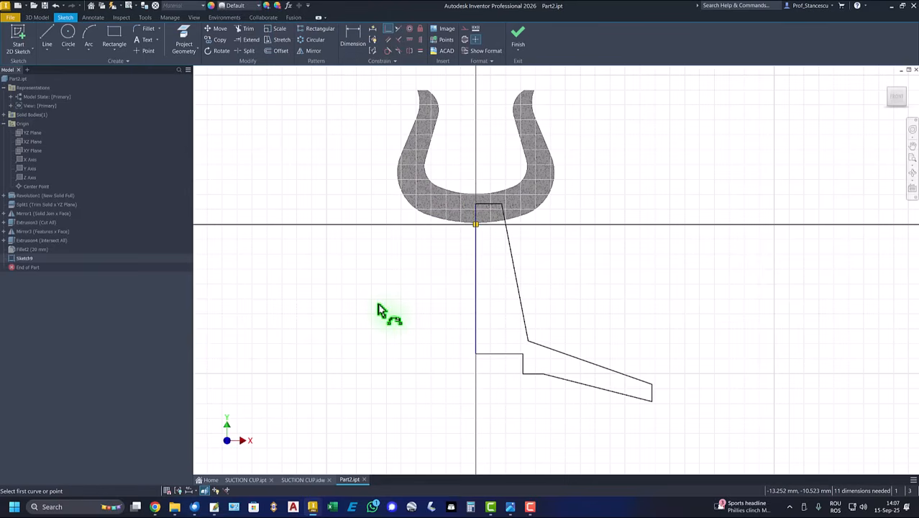
{"action": "right_click", "coordinate": [379, 309]}
{"action": "left_click", "coordinate": [411, 302]}
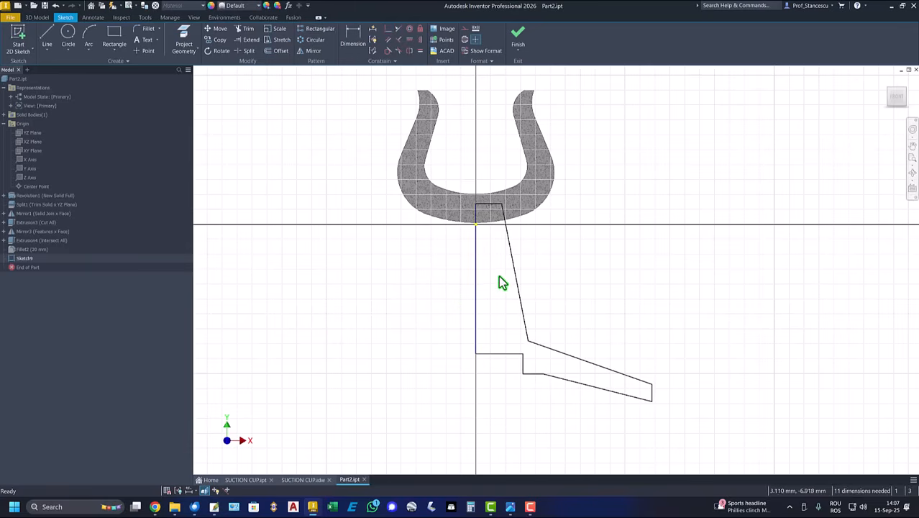
Convert the profile's vertical line through the origin to a centerline.
{"action": "left_click", "coordinate": [473, 305]}
{"action": "right_click", "coordinate": [402, 311]}
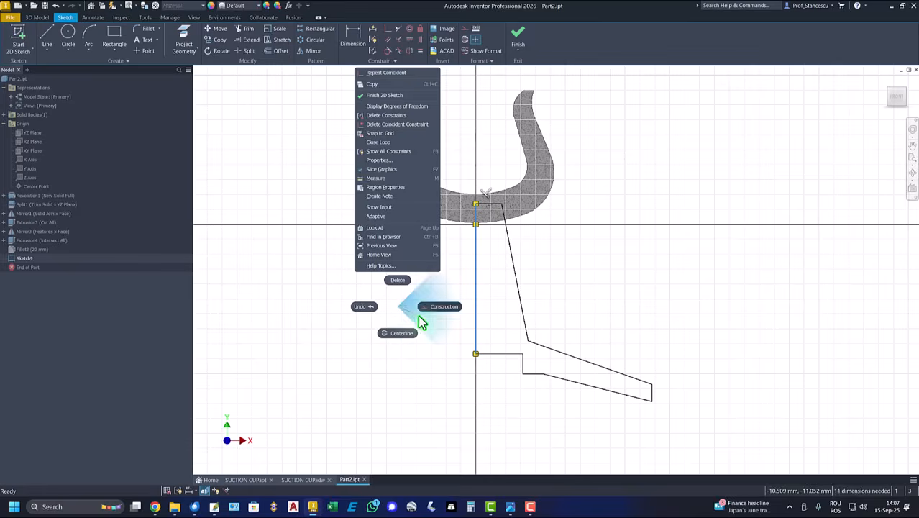
{"action": "left_click", "coordinate": [401, 334]}
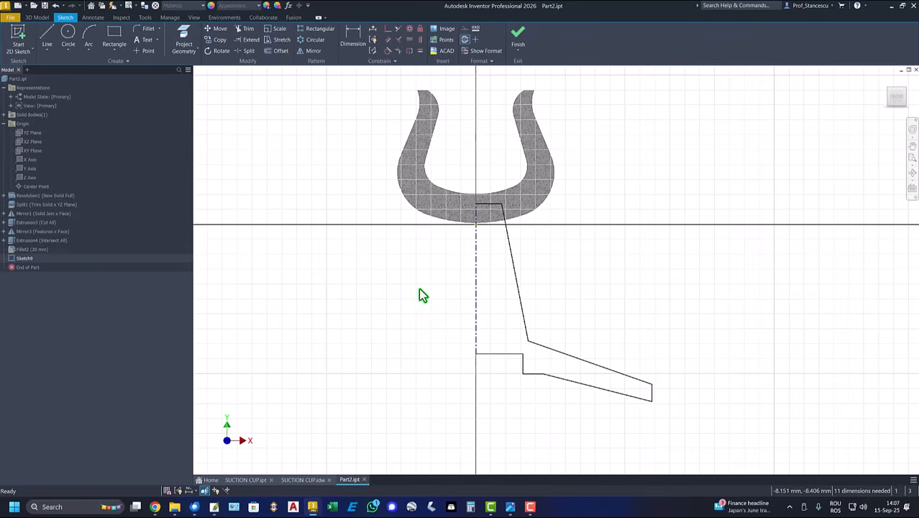
Examine the geometric constraints attached to the profile's centerline and top edge.
{"action": "left_click", "coordinate": [480, 319]}
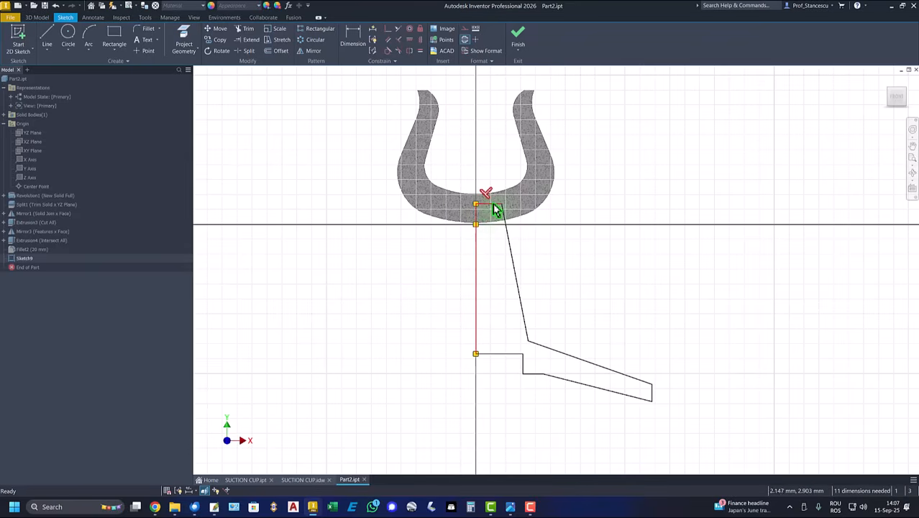
{"action": "left_click", "coordinate": [410, 291]}
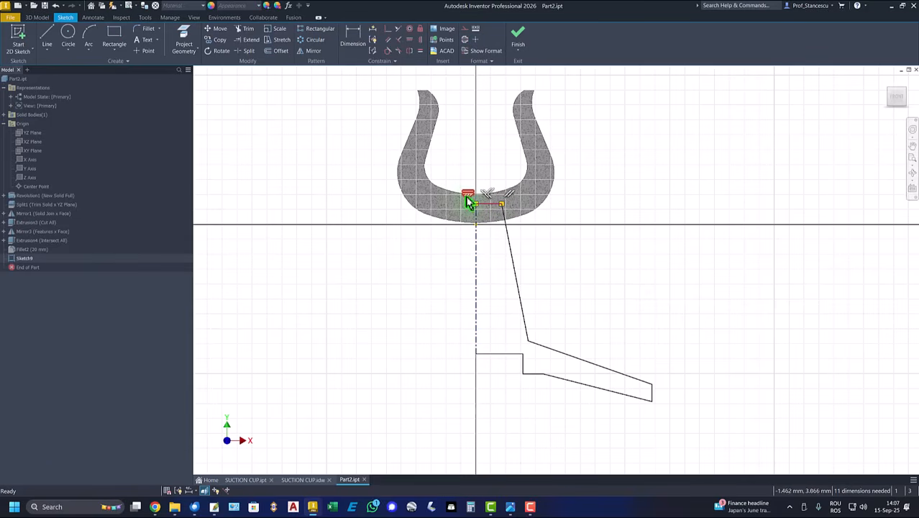
{"action": "left_click", "coordinate": [510, 196]}
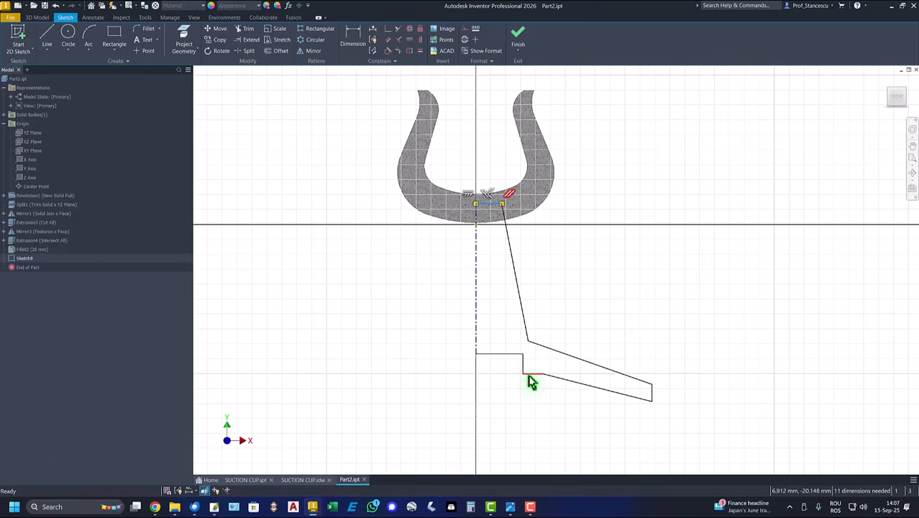
{"action": "key", "text": "Delete"}
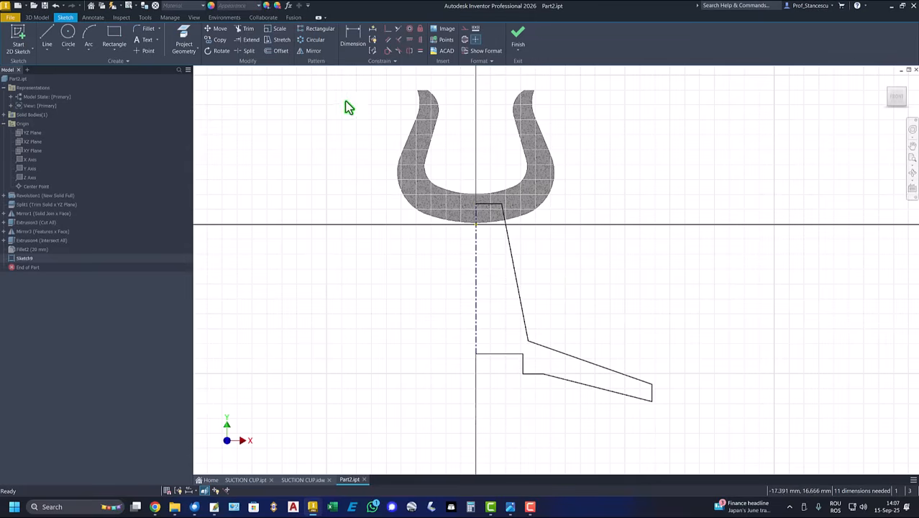
Project the holder head's upper end edge and set the vertical distance from it to the cup rim's lowest corner to 40 mm.
{"action": "left_click", "coordinate": [183, 40]}
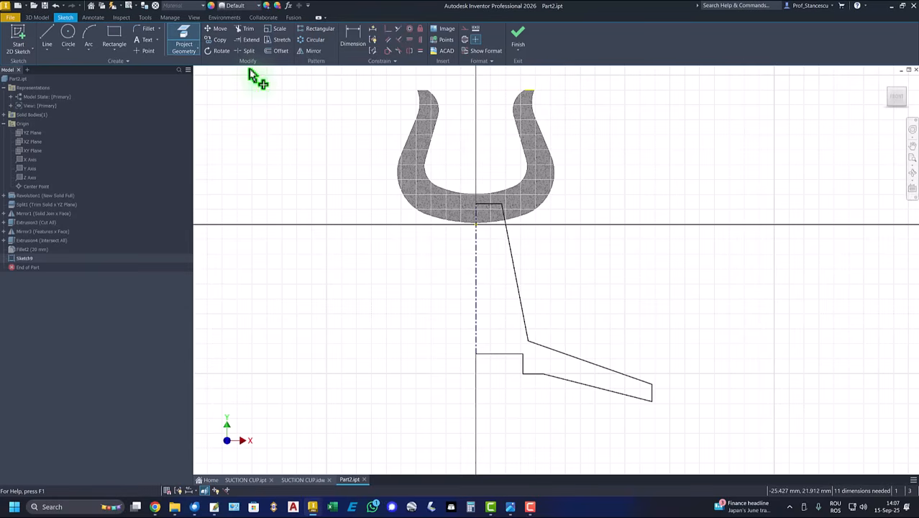
{"action": "key", "text": "Escape"}
{"action": "key", "text": "d"}
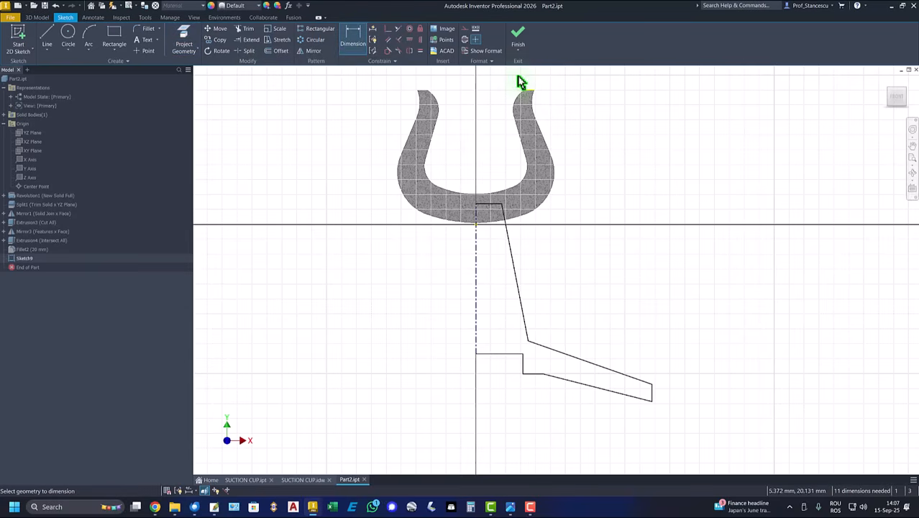
{"action": "left_click", "coordinate": [535, 94]}
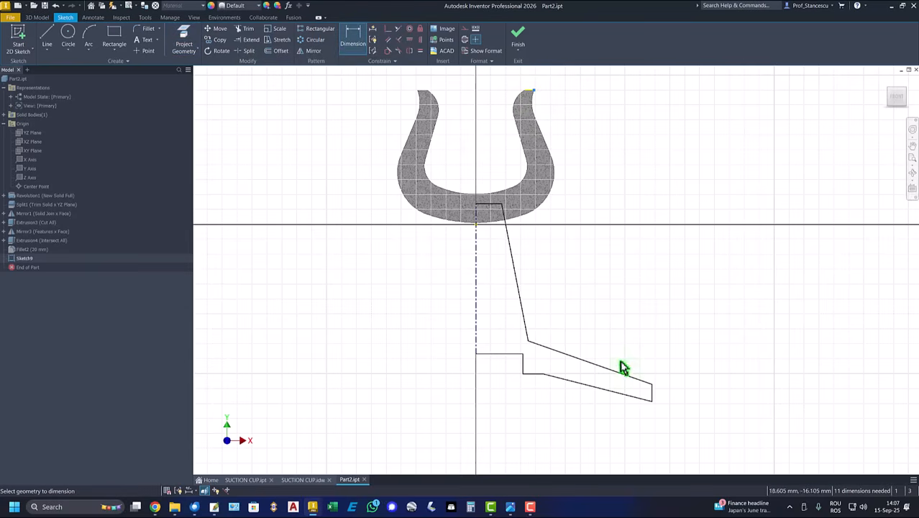
{"action": "left_click", "coordinate": [652, 401]}
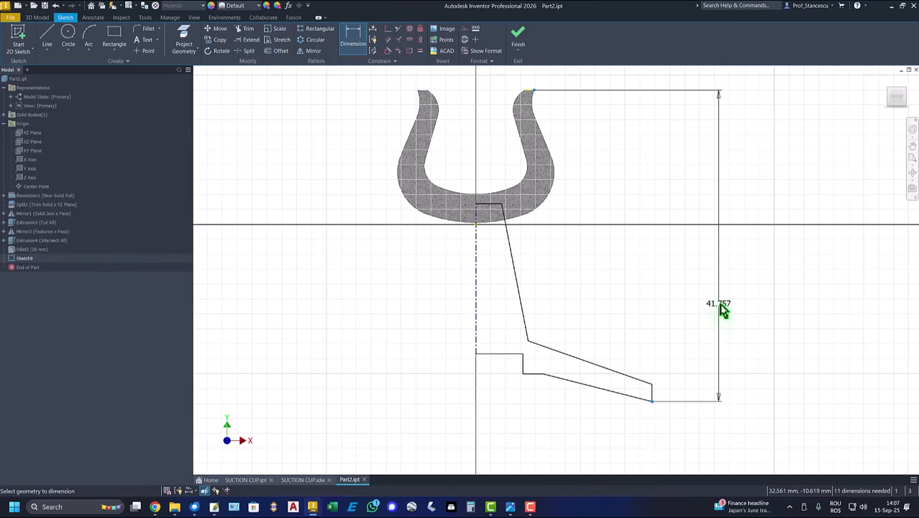
{"action": "left_click", "coordinate": [720, 309]}
{"action": "type", "text": "40"}
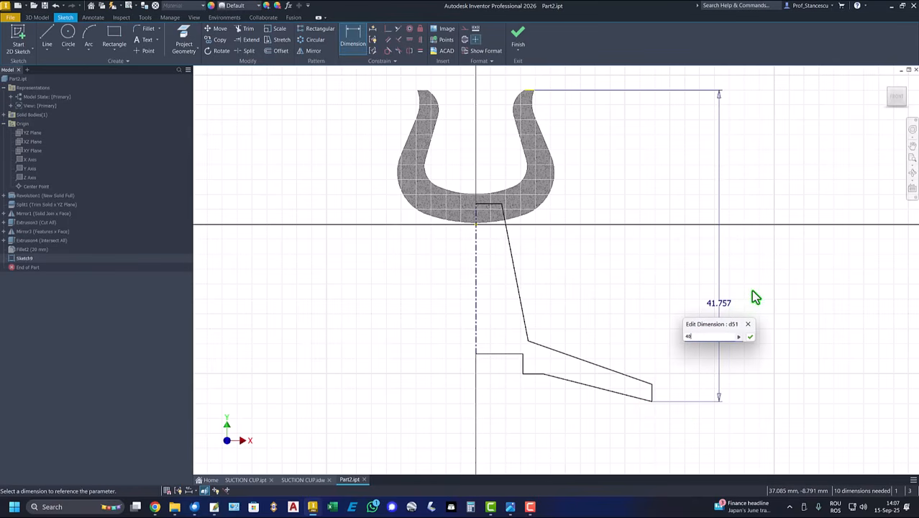
{"action": "key", "text": "Return"}
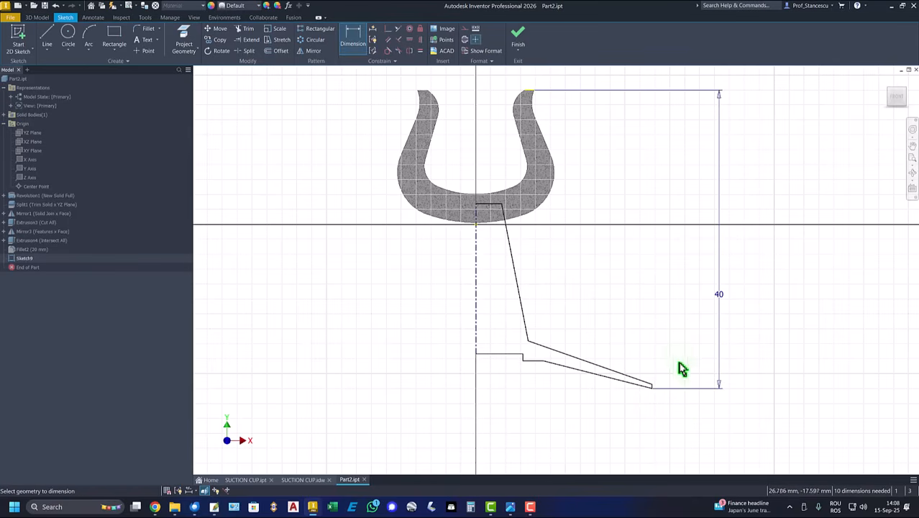
Dimension the short vertical edge at the cup's outer rim to 0.3 mm.
{"action": "scroll", "coordinate": [662, 411], "scroll_direction": "down", "scroll_amount": 6}
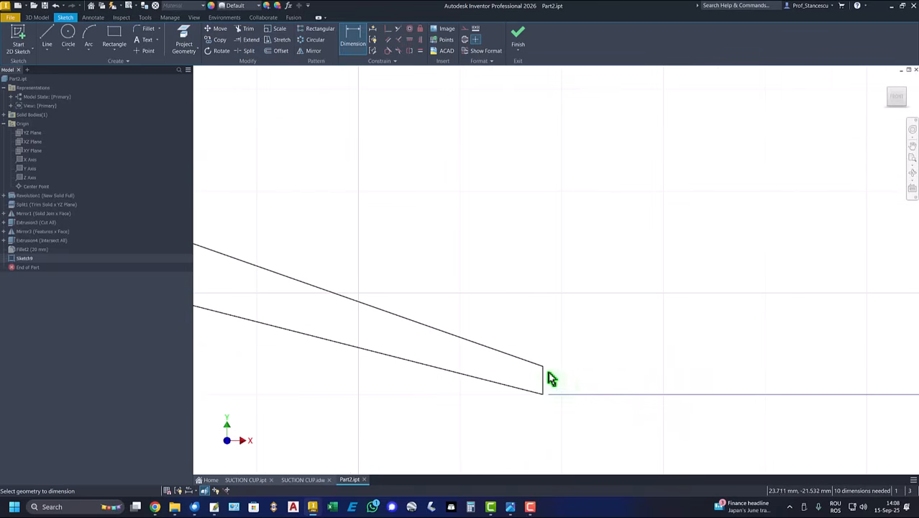
{"action": "left_click", "coordinate": [547, 380]}
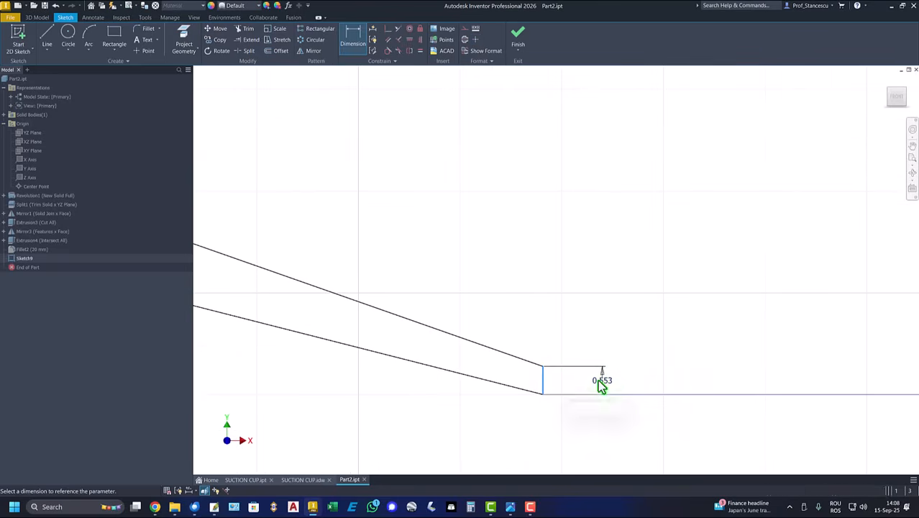
{"action": "left_click", "coordinate": [597, 380]}
{"action": "type", "text": "0.3"}
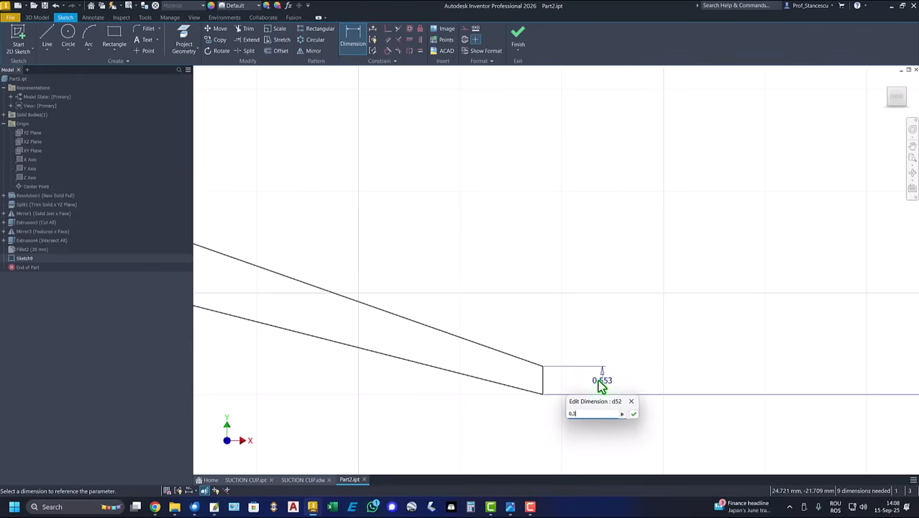
{"action": "key", "text": "Return"}
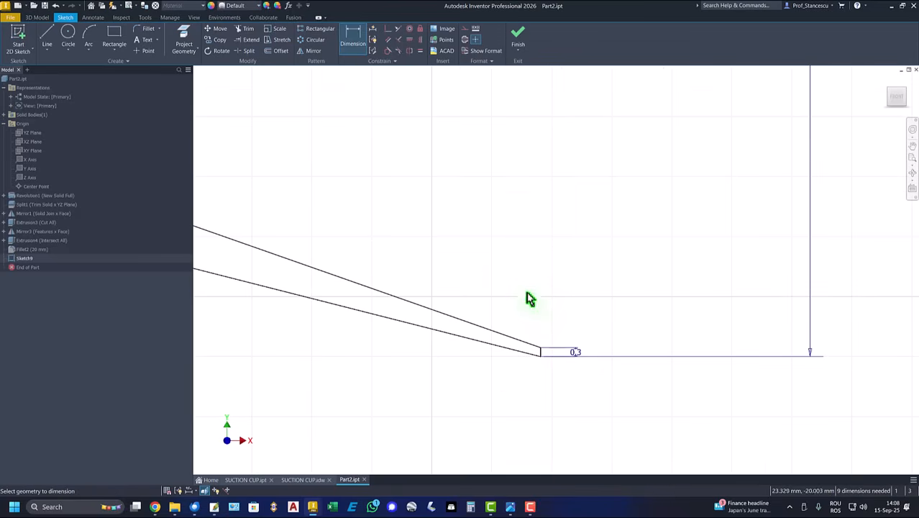
Set the angle between the centerline and the stem's tapered side line to 16/2 degrees.
{"action": "scroll", "coordinate": [497, 274], "scroll_direction": "up", "scroll_amount": 2}
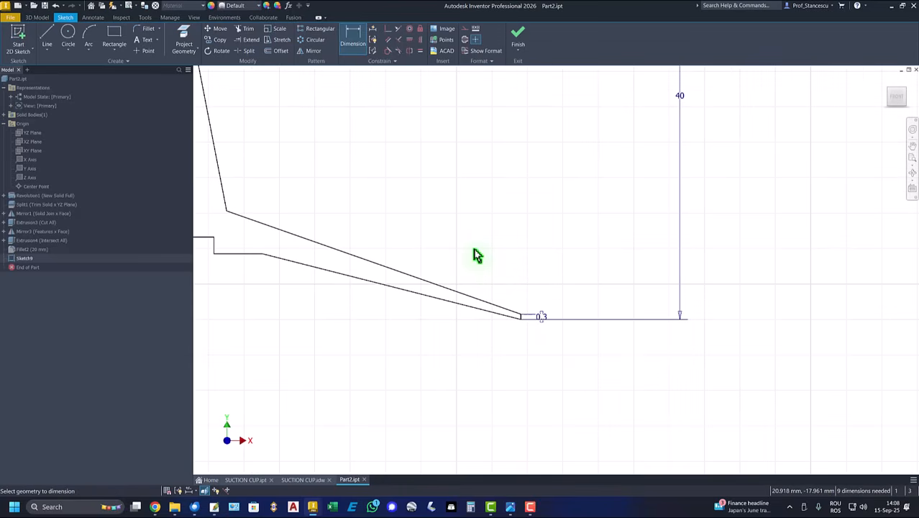
{"action": "key", "text": "Home"}
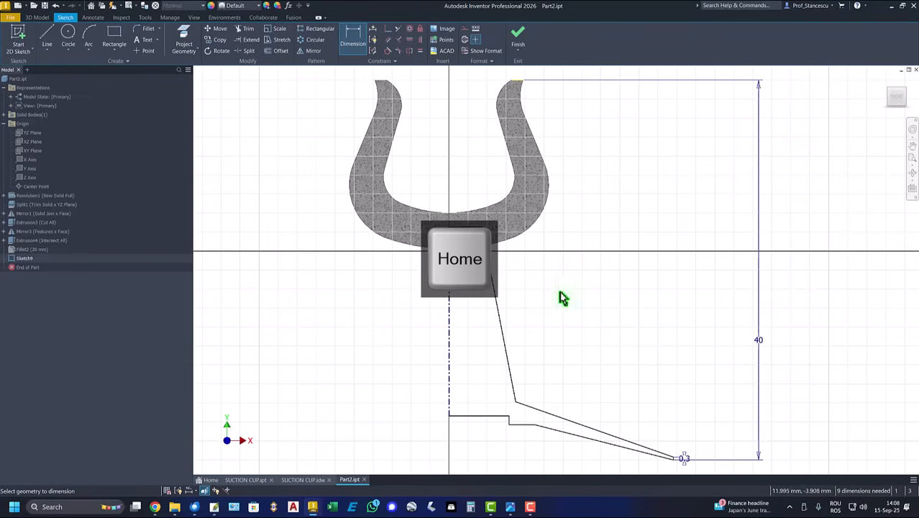
{"action": "left_click", "coordinate": [352, 36]}
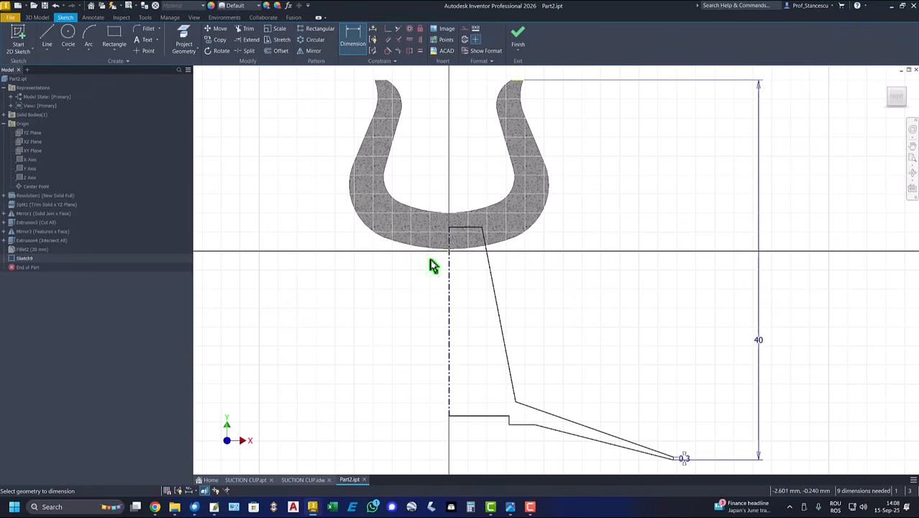
{"action": "left_click", "coordinate": [450, 297]}
{"action": "left_click", "coordinate": [501, 308]}
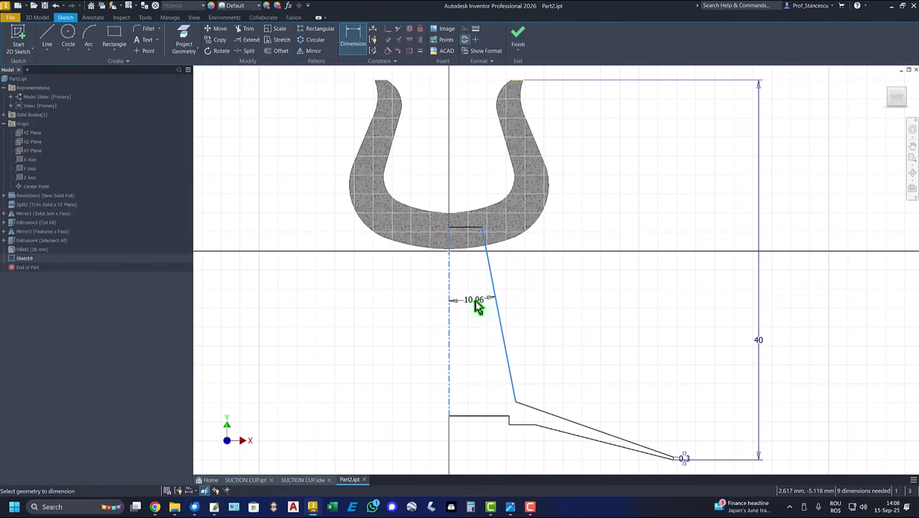
{"action": "left_click", "coordinate": [474, 308]}
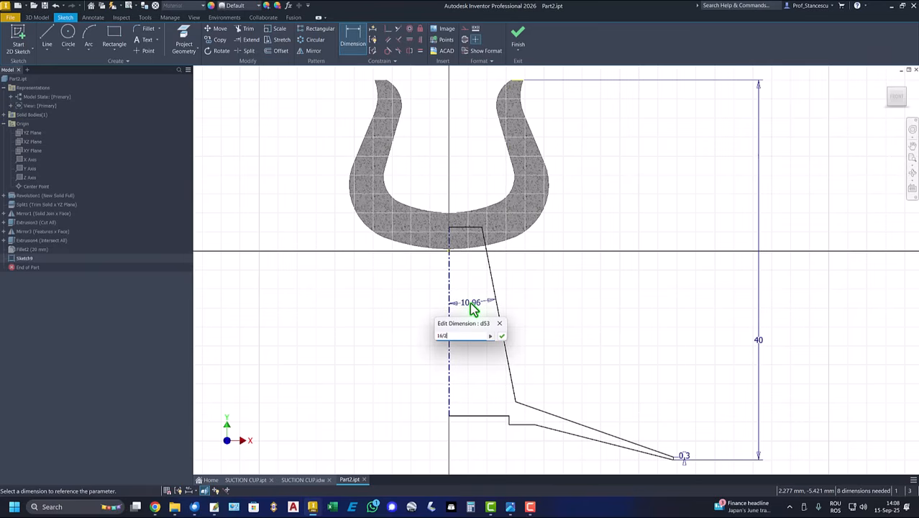
{"action": "key", "text": "Return"}
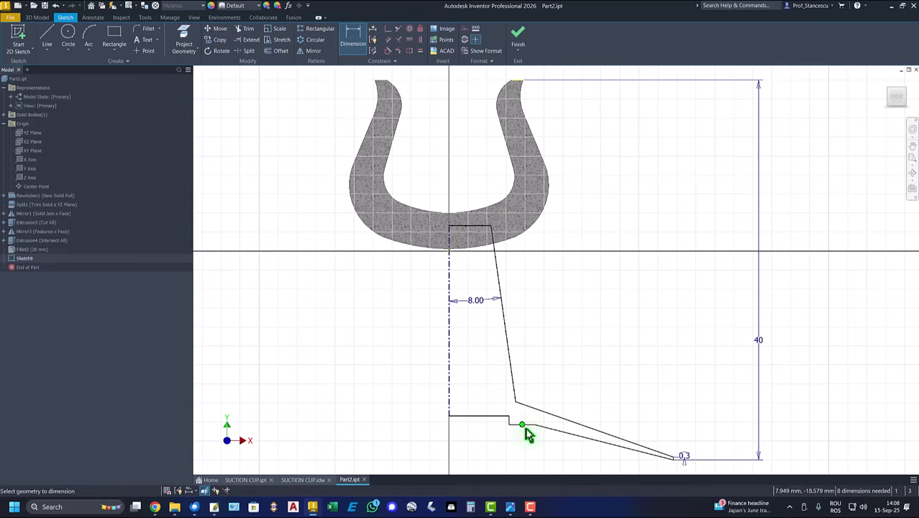
Set the angle between the recess's lower horizontal line and the cup wall's upper sloping line to 22 degrees.
{"action": "left_click", "coordinate": [528, 426]}
{"action": "left_click", "coordinate": [620, 436]}
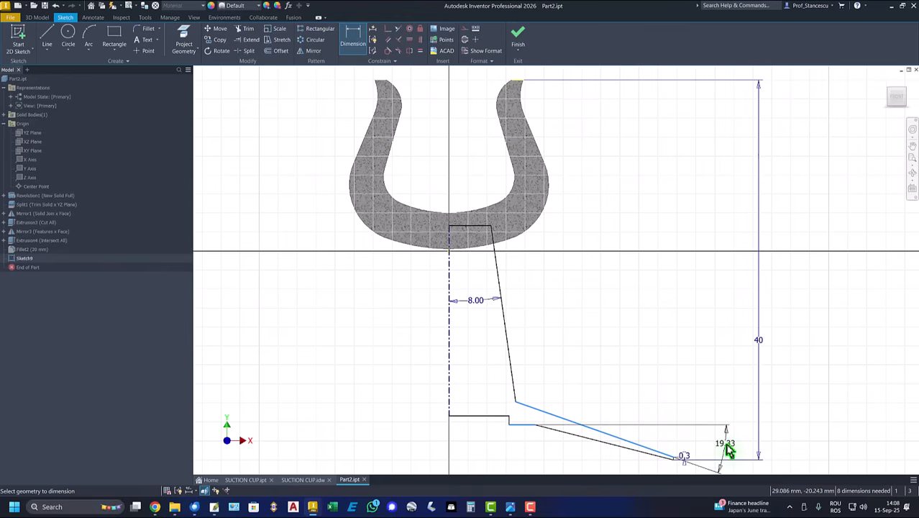
{"action": "left_click", "coordinate": [729, 450]}
{"action": "type", "text": "2"}
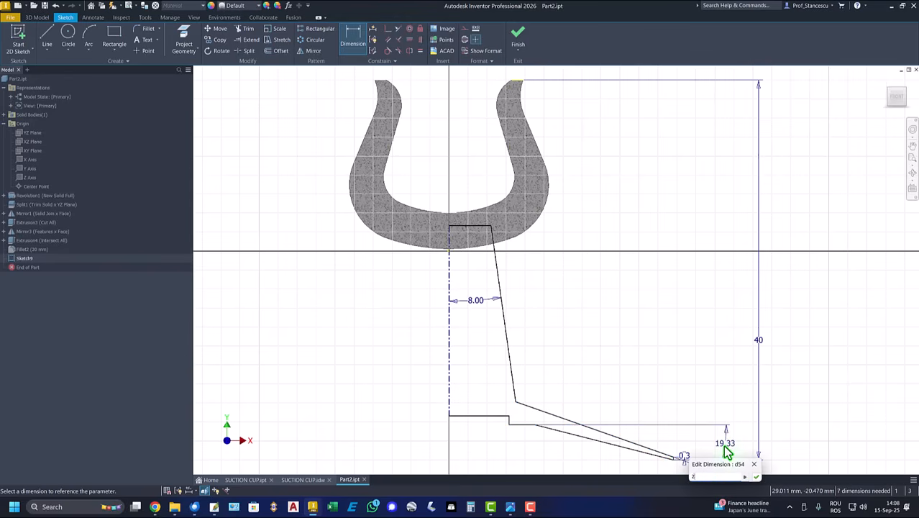
{"action": "type", "text": "2"}
{"action": "key", "text": "Return"}
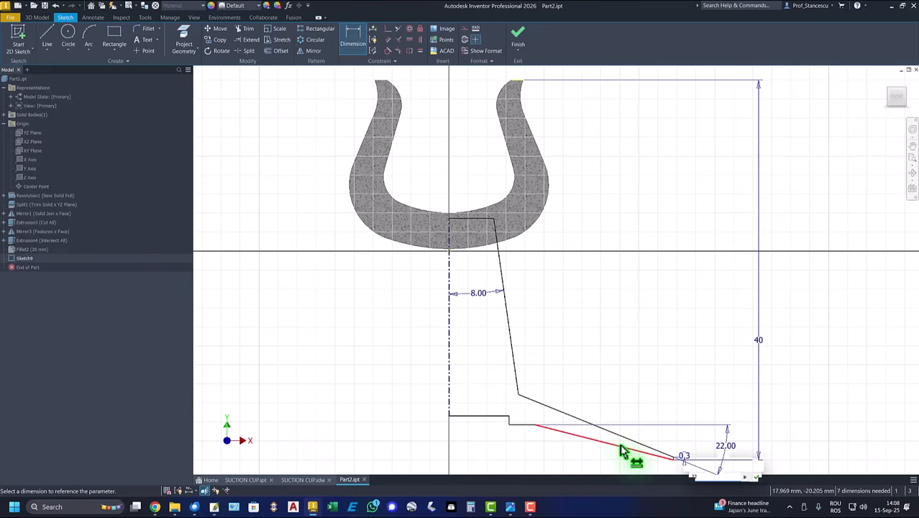
Set the angle between the recess's lower horizontal line and the cup wall's underside line to 15 degrees.
{"action": "left_click", "coordinate": [622, 451]}
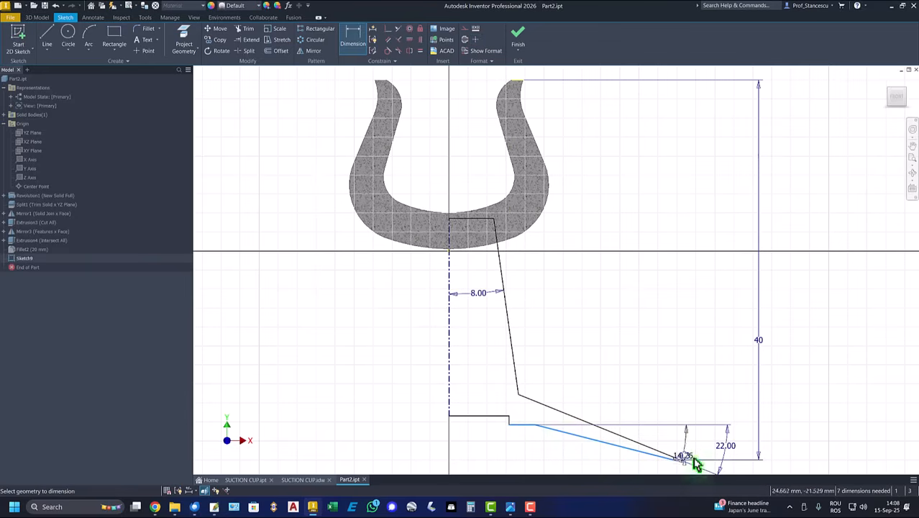
{"action": "left_click", "coordinate": [711, 460]}
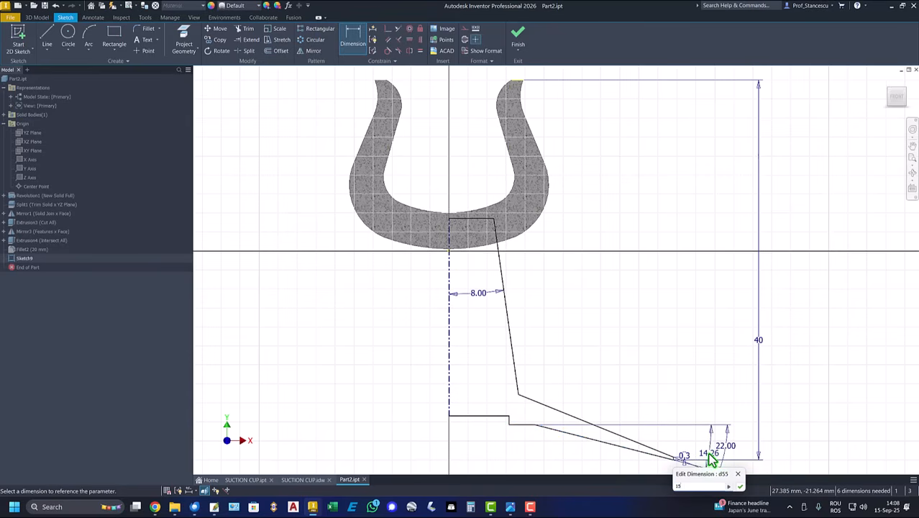
{"action": "key", "text": "Return"}
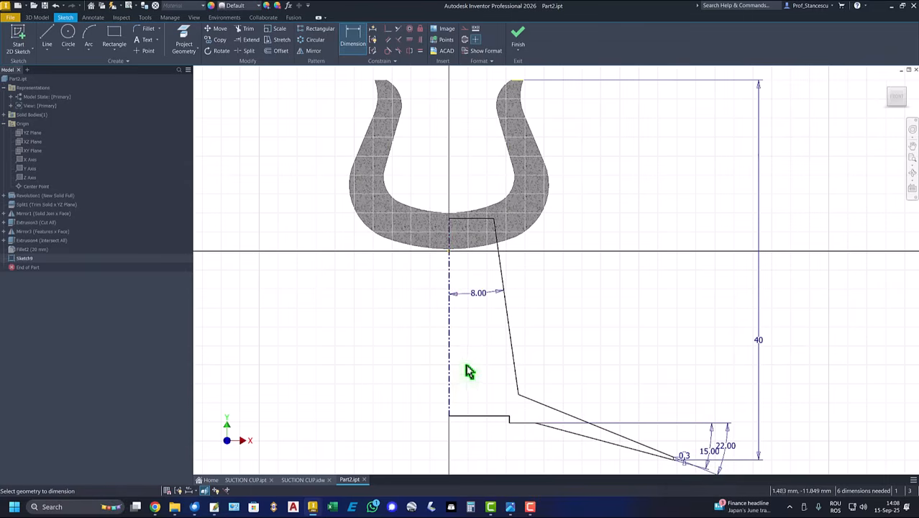
{"action": "right_click", "coordinate": [422, 363]}
{"action": "left_click", "coordinate": [439, 366]}
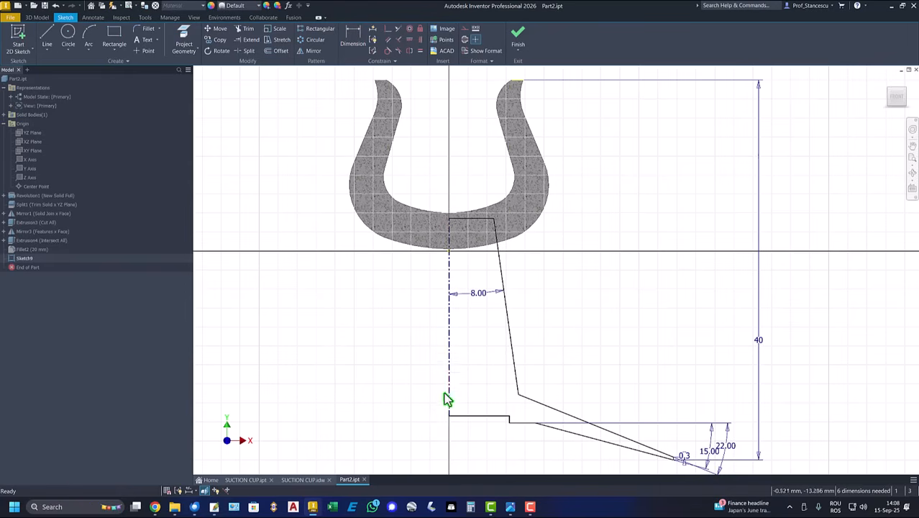
Move the recess ceiling line higher and set the diameter of the recess's vertical wall about the centerline to 6 mm.
{"action": "mouse_move", "coordinate": [467, 417]}
{"action": "left_mouse_down"}
{"action": "mouse_move", "coordinate": [473, 401]}
{"action": "mouse_move", "coordinate": [448, 397]}
{"action": "left_mouse_up"}
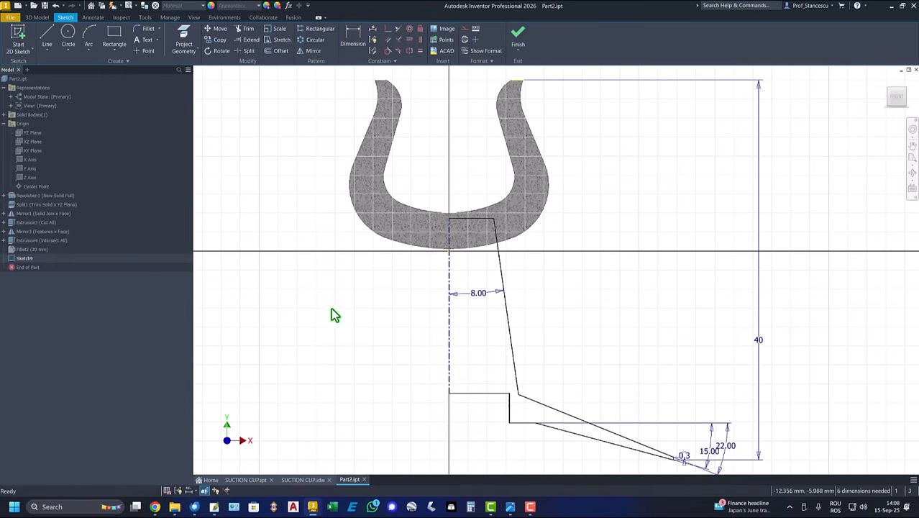
{"action": "left_click", "coordinate": [354, 39]}
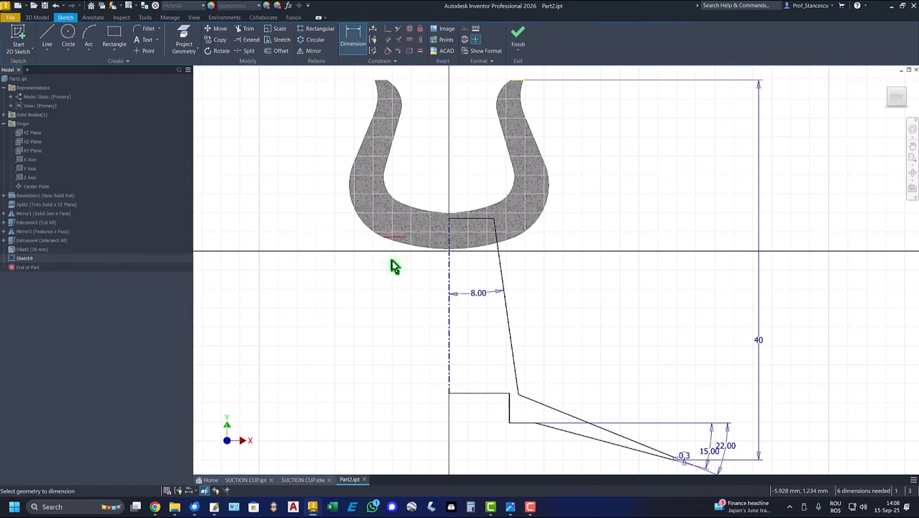
{"action": "left_click", "coordinate": [511, 406]}
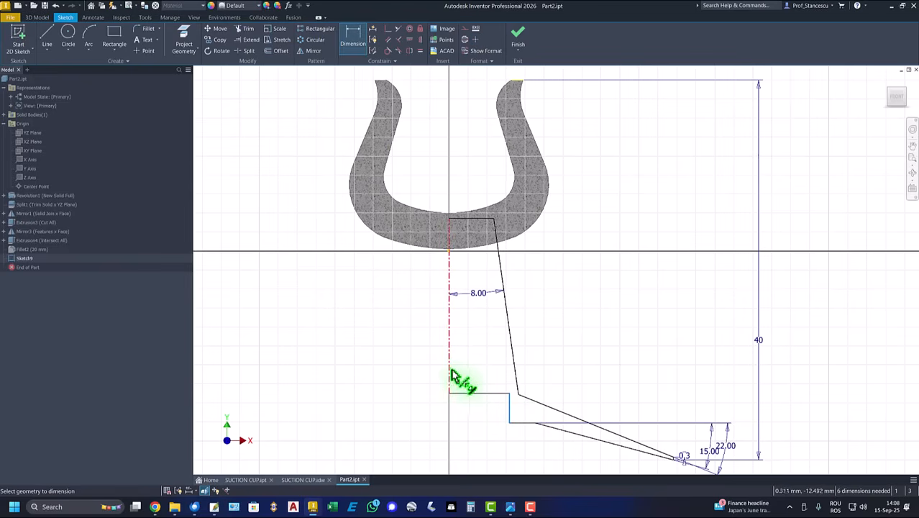
{"action": "left_click", "coordinate": [449, 374]}
{"action": "left_click", "coordinate": [456, 454]}
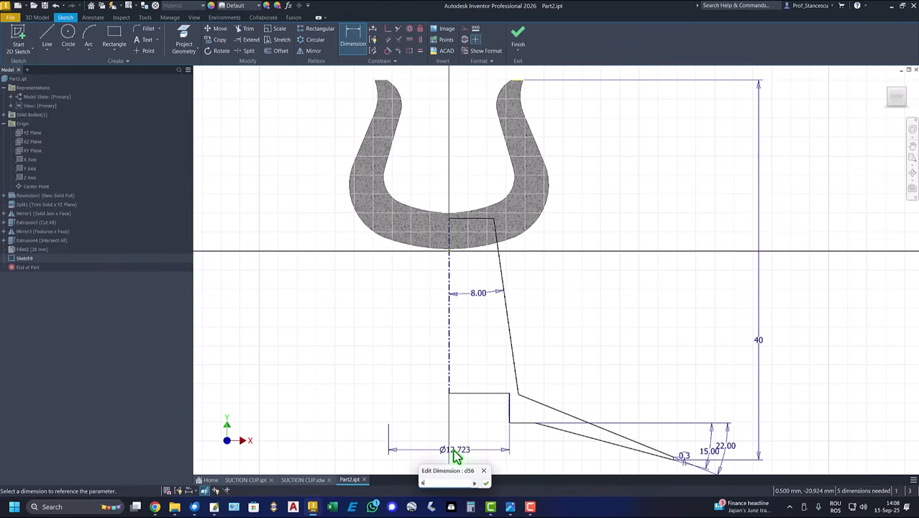
{"action": "type", "text": "6"}
{"action": "key", "text": "Return"}
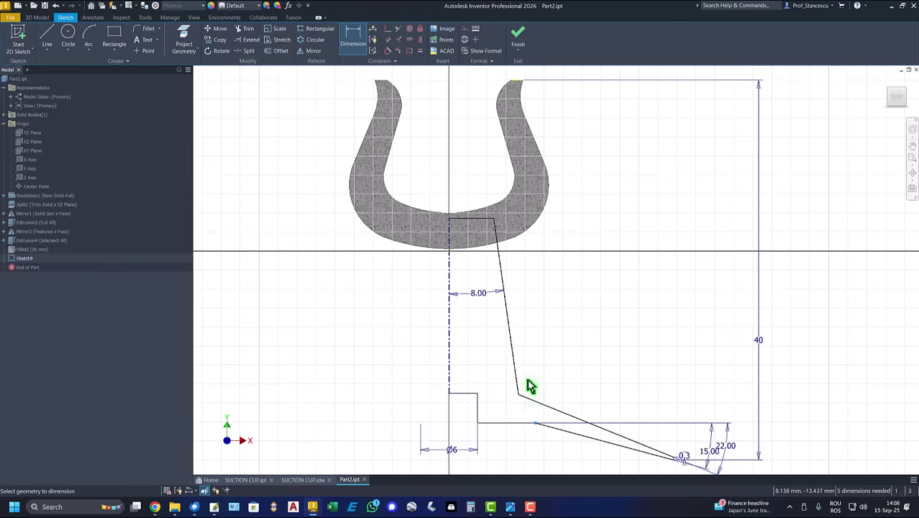
Set the diameter about the centerline at the point where the cup's sloping underside begins to 10 mm.
{"action": "middle_click_drag", "start_coordinate": [529, 387], "coordinate": [533, 288]}
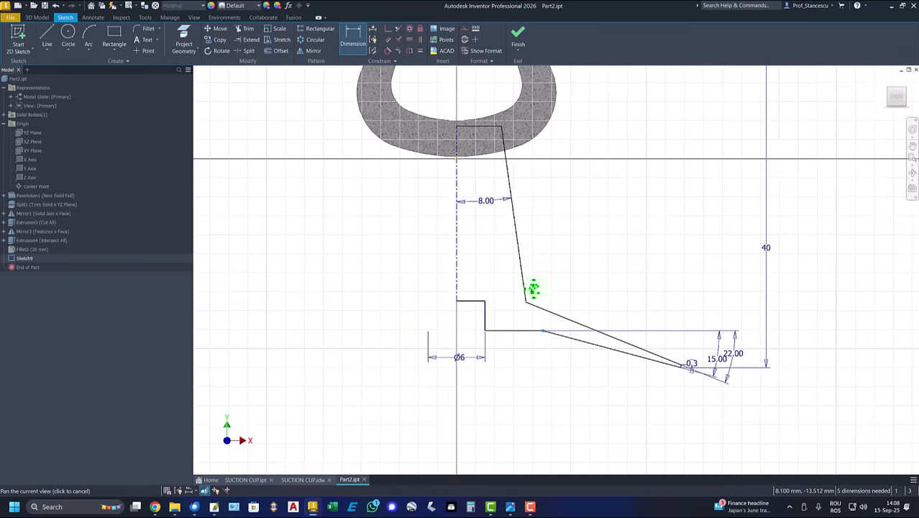
{"action": "left_click", "coordinate": [456, 282]}
{"action": "left_click", "coordinate": [478, 400]}
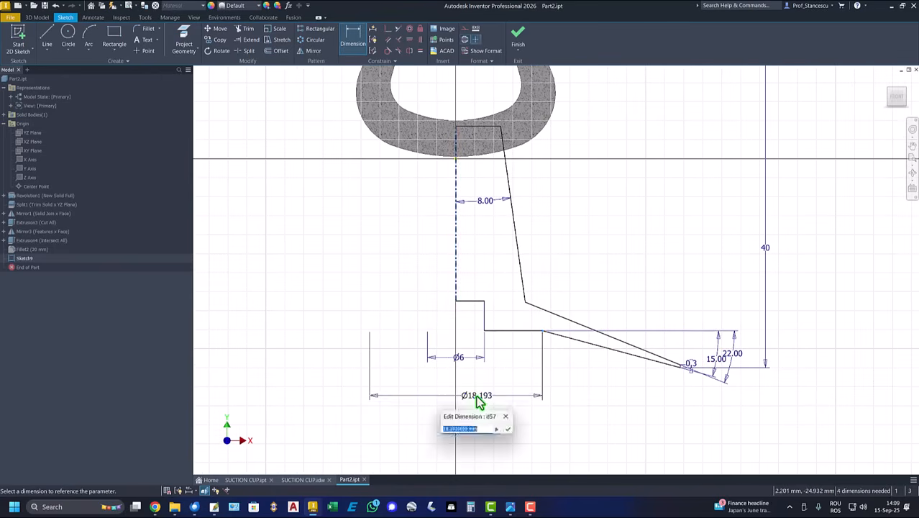
{"action": "key", "text": "Return"}
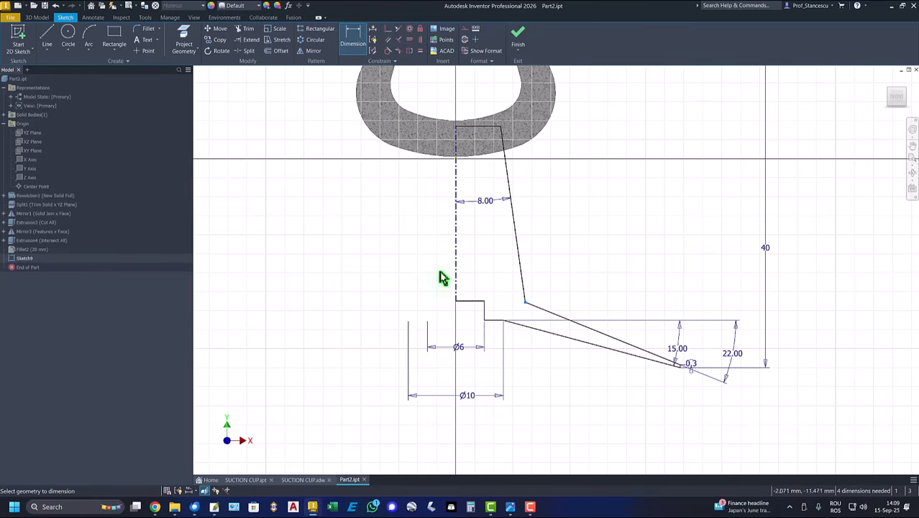
Set the diameter about the centerline at the point where the stem meets the cup's upper sloping line to 12 mm.
{"action": "left_click", "coordinate": [464, 291]}
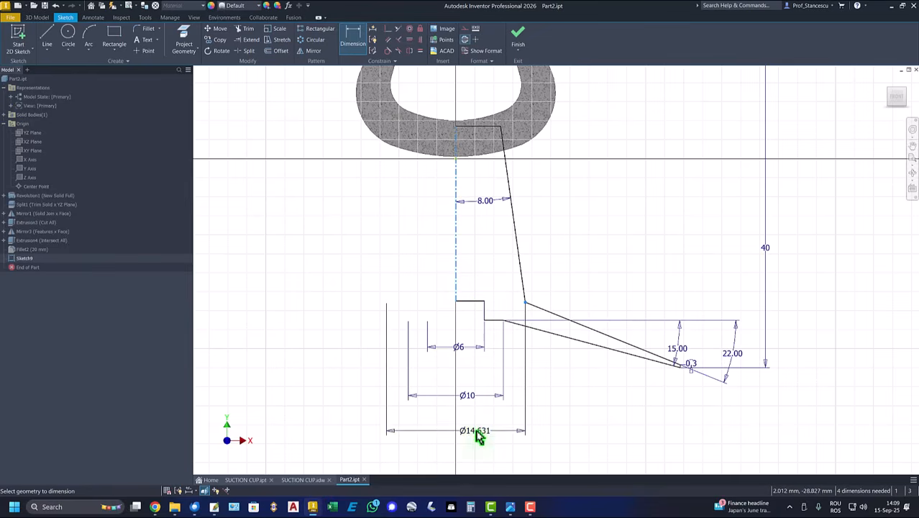
{"action": "left_click", "coordinate": [475, 432]}
{"action": "type", "text": "12"}
{"action": "key", "text": "Return"}
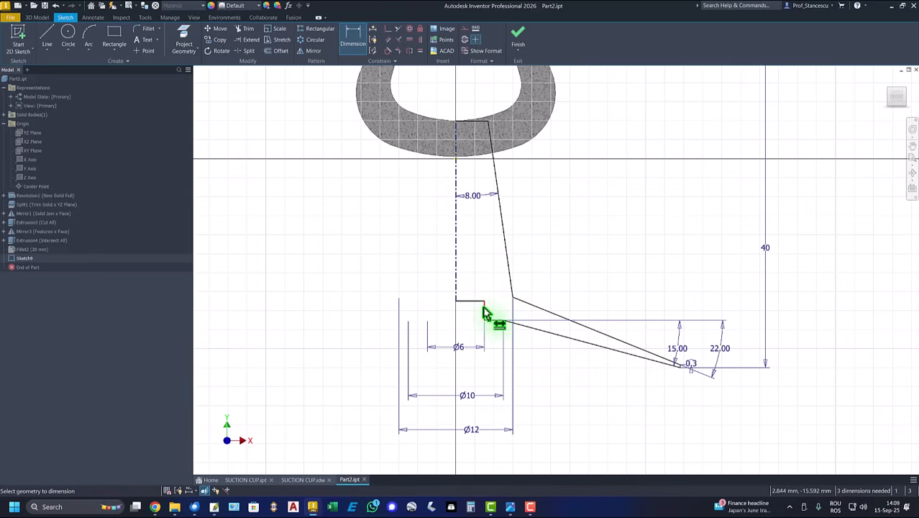
Set the length of the recess's vertical wall to 3.5 mm.
{"action": "left_click", "coordinate": [483, 308]}
{"action": "left_click", "coordinate": [440, 310]}
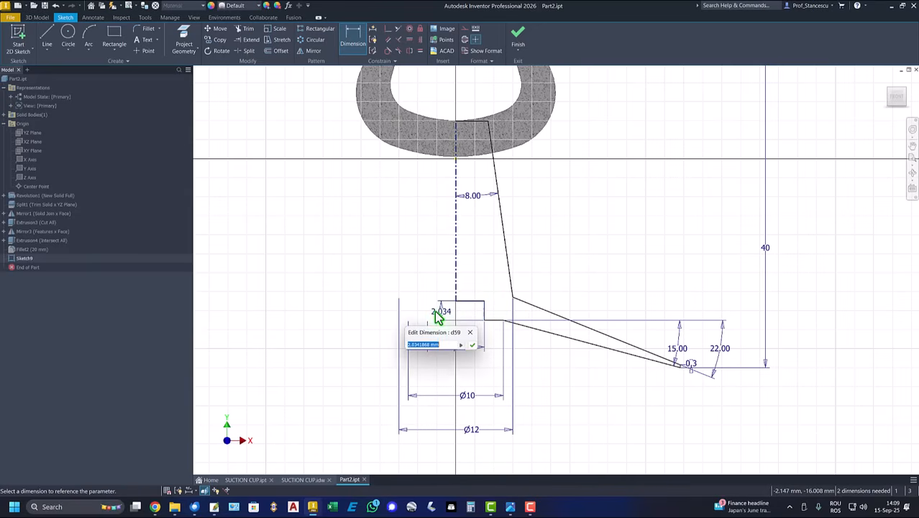
{"action": "type", "text": "3.5"}
{"action": "key", "text": "Return"}
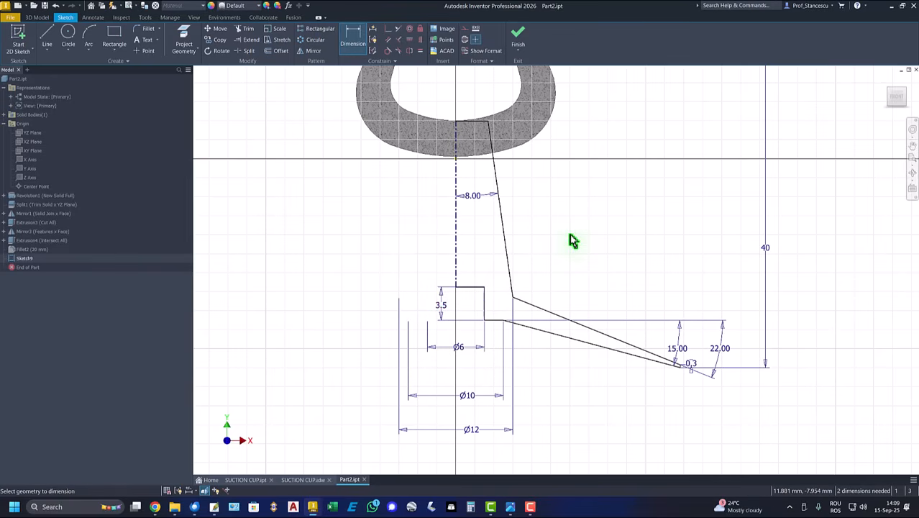
Set the diameter about the centerline at the cup's outer rim point to 52 mm.
{"action": "left_click", "coordinate": [681, 369]}
{"action": "left_click", "coordinate": [456, 255]}
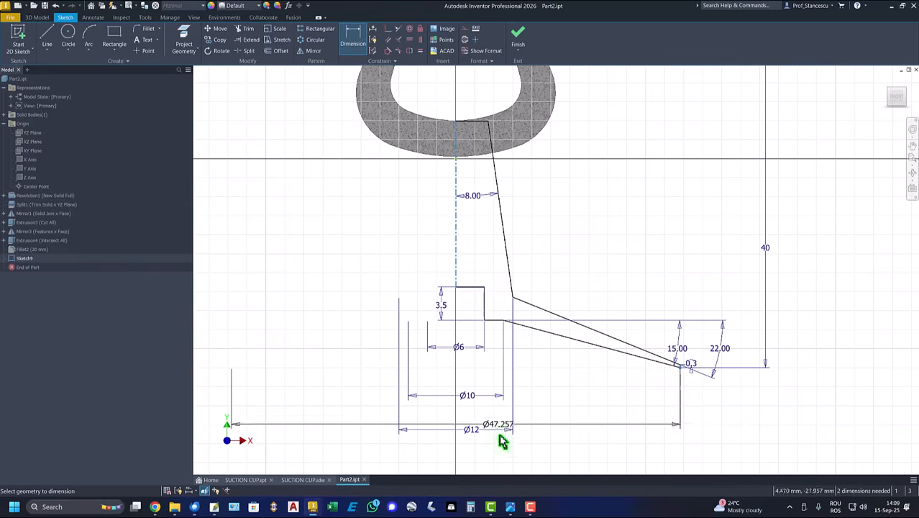
{"action": "left_click", "coordinate": [496, 455]}
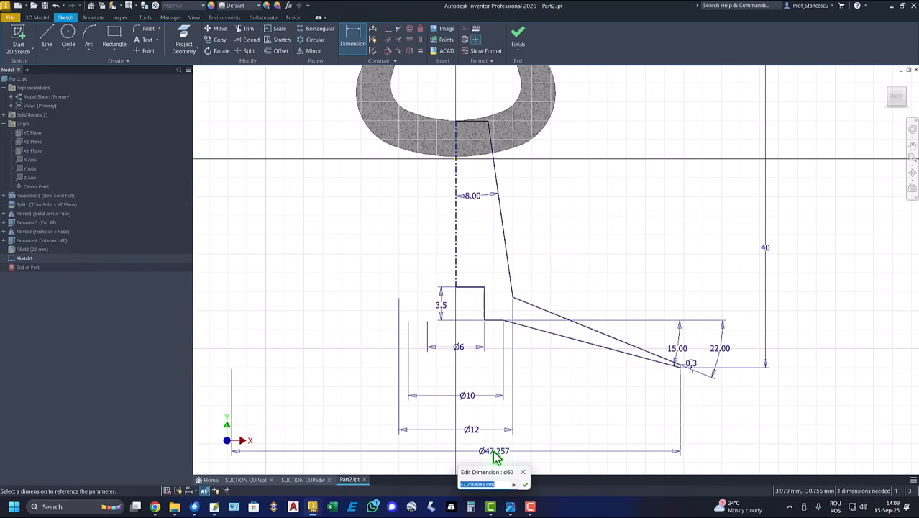
{"action": "key", "text": "Return"}
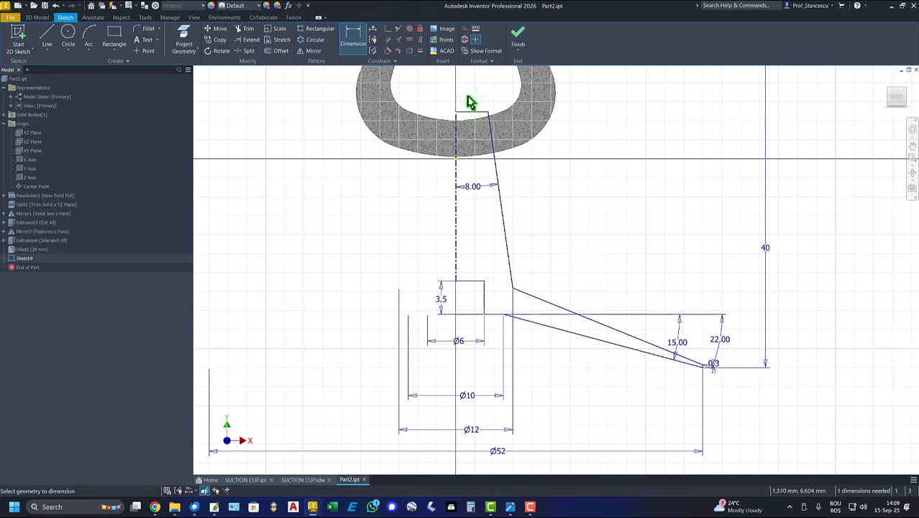
Move the stem's top line lower within the holder head and set its height above the cup's rim point to 24 mm.
{"action": "left_click", "coordinate": [479, 114]}
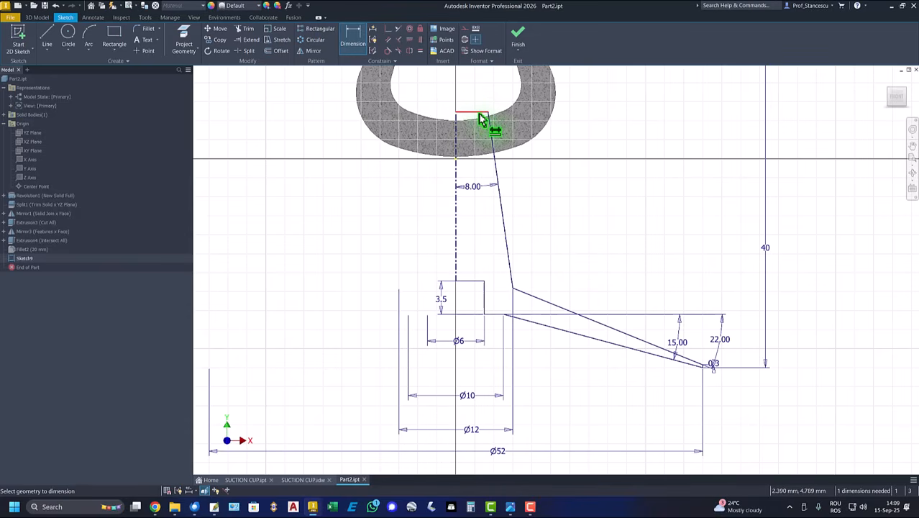
{"action": "right_click", "coordinate": [616, 127]}
{"action": "left_click", "coordinate": [643, 119]}
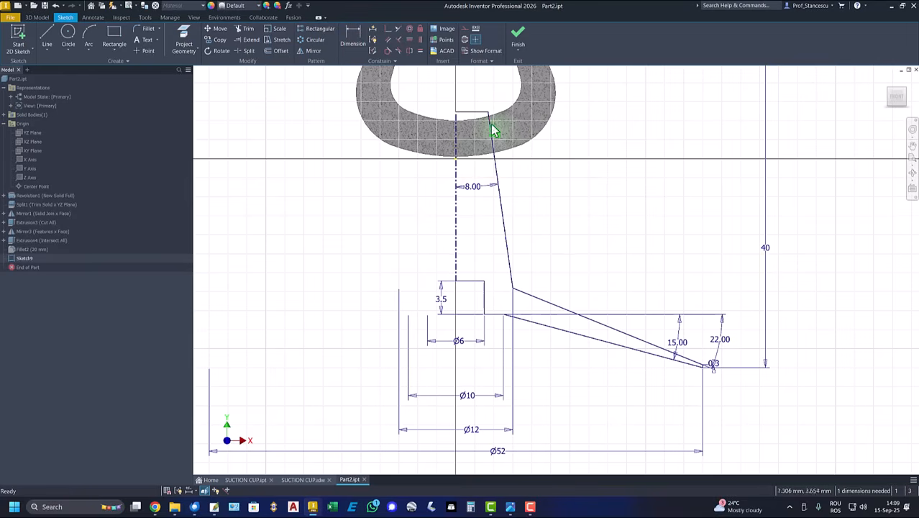
{"action": "left_click_drag", "start_coordinate": [476, 113], "coordinate": [484, 137]}
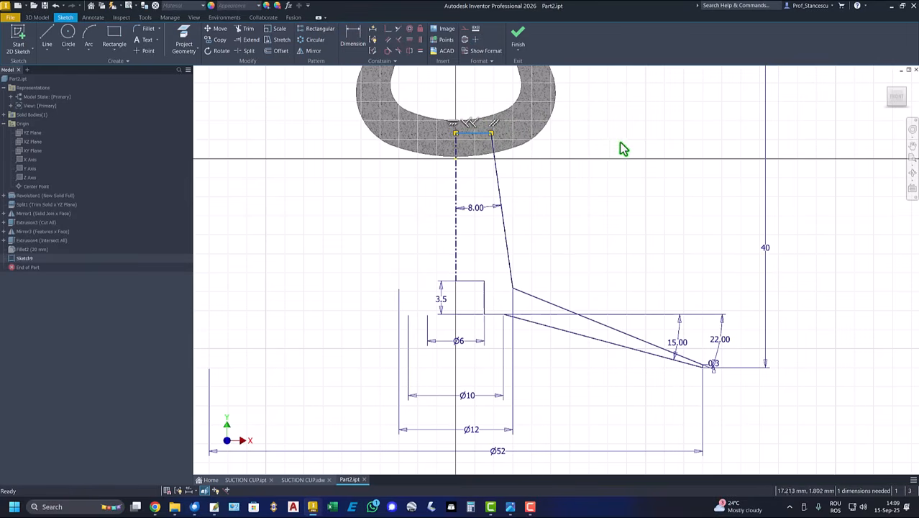
{"action": "left_click", "coordinate": [352, 39]}
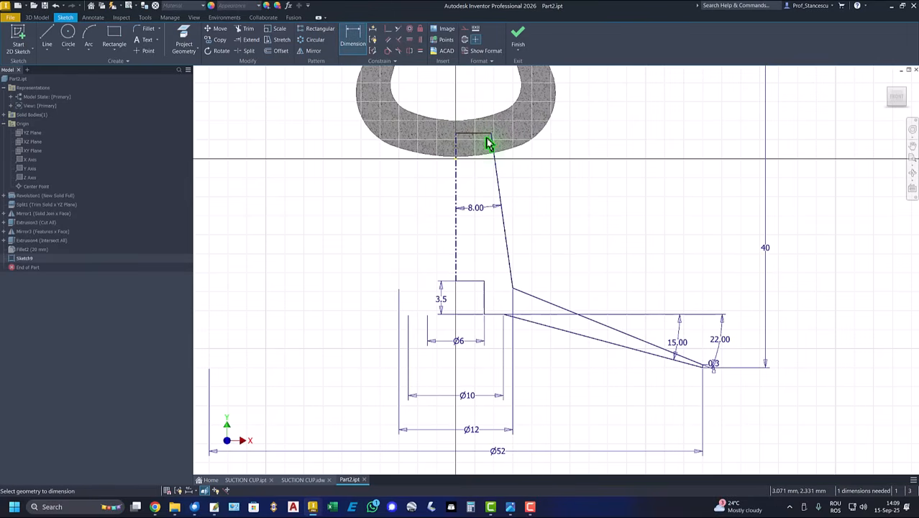
{"action": "left_click", "coordinate": [487, 137]}
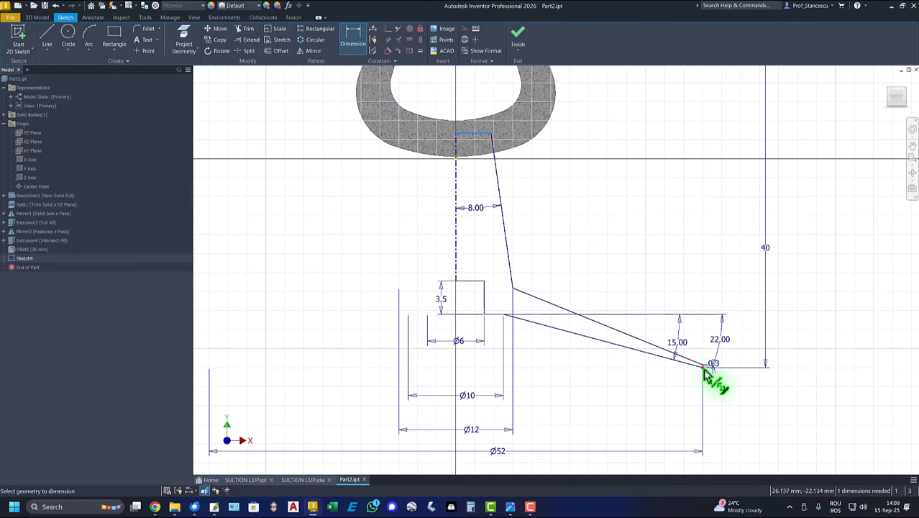
{"action": "left_click", "coordinate": [705, 369]}
{"action": "left_click", "coordinate": [746, 265]}
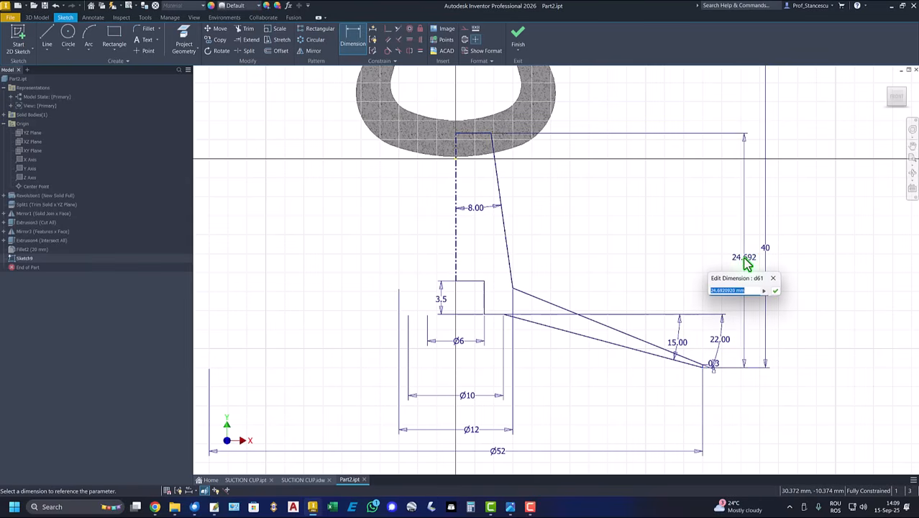
{"action": "type", "text": "24"}
{"action": "key", "text": "Return"}
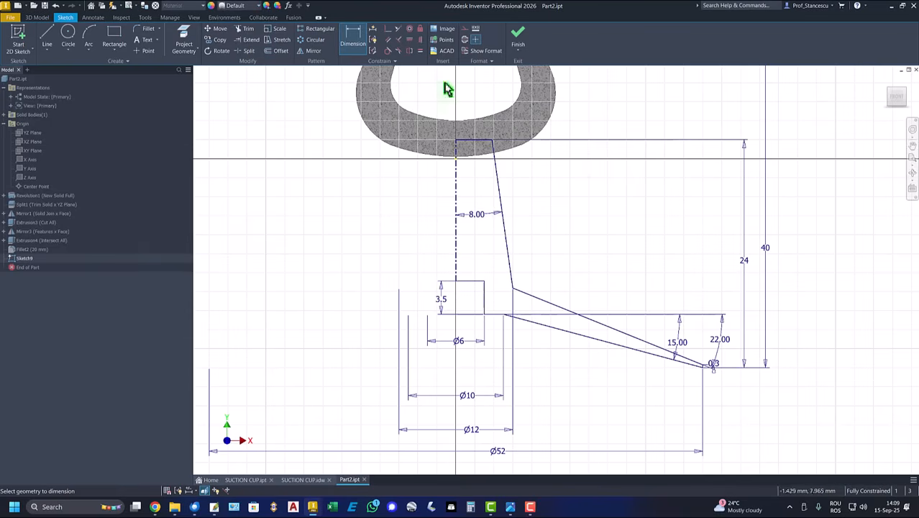
Finish the sketch and revolve the stem and cup profile a full 360 degrees around the centerline, joined to the holder head.
{"action": "left_click", "coordinate": [518, 36]}
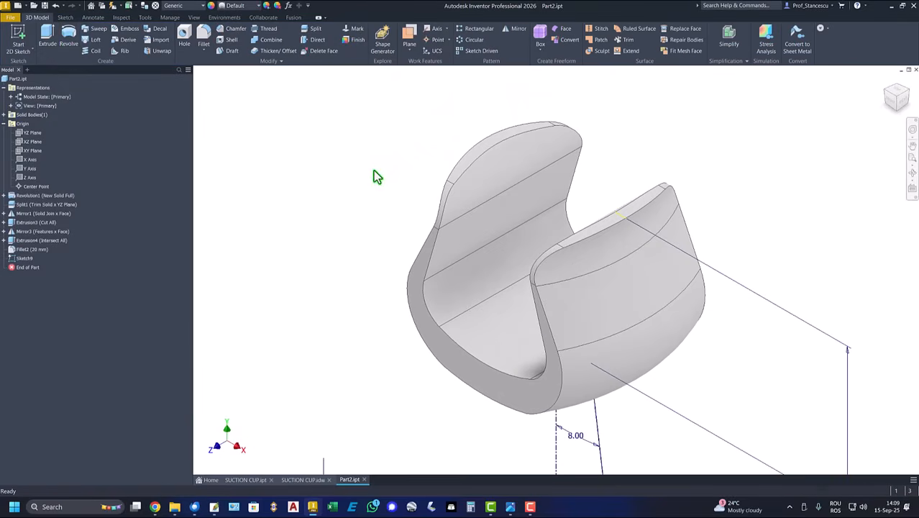
{"action": "left_click", "coordinate": [69, 35]}
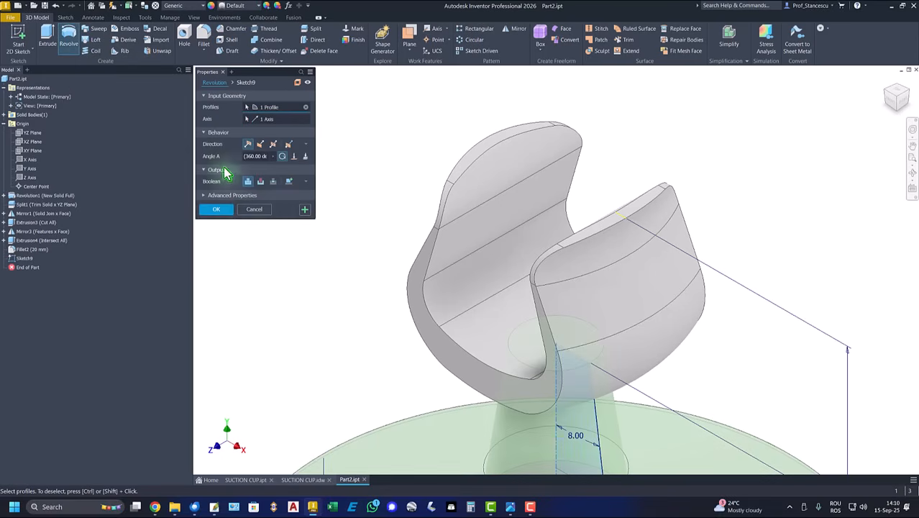
{"action": "left_click", "coordinate": [220, 210]}
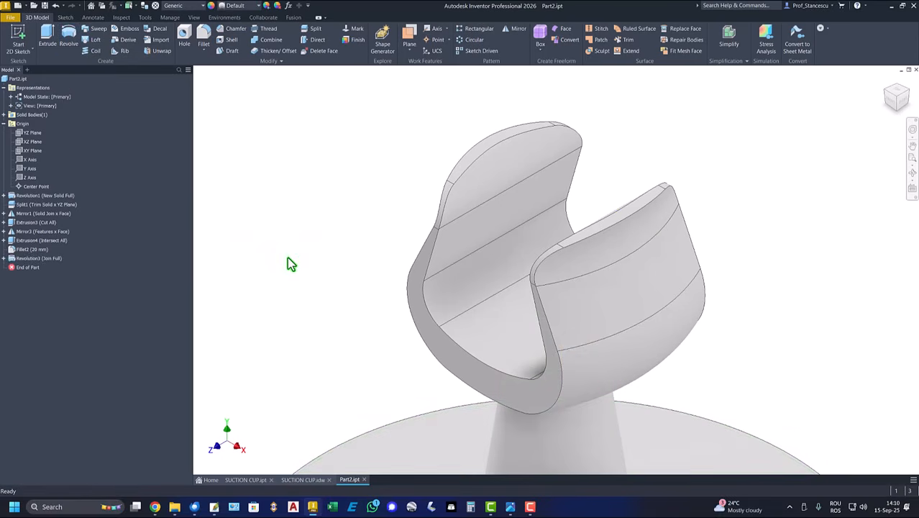
{"action": "key", "text": "F6"}
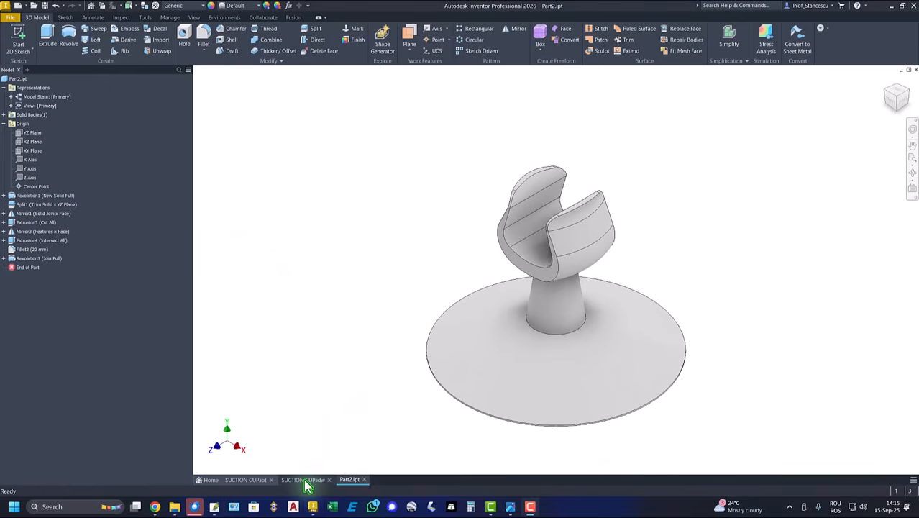
Check the SUCTION CUP drawing and add 2 mm fillets where the stem meets the cup and where it meets the holder head.
{"action": "left_click", "coordinate": [302, 480]}
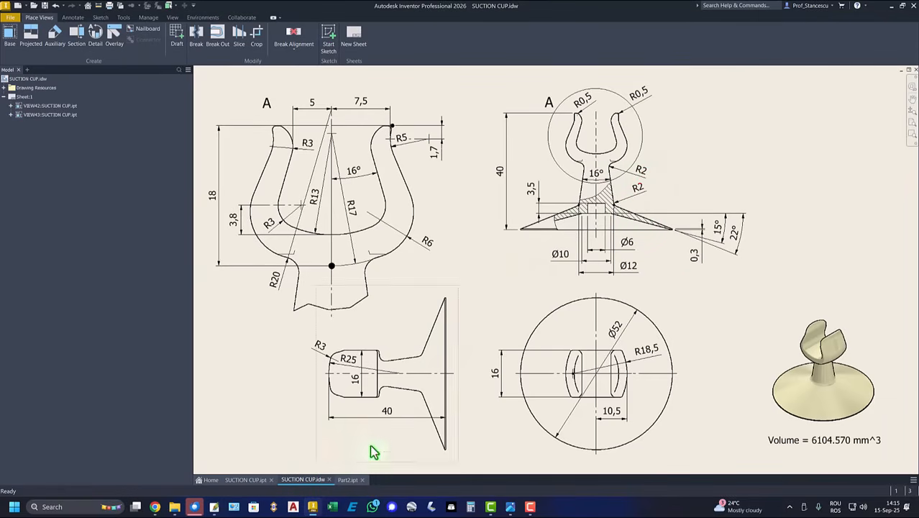
{"action": "left_click", "coordinate": [348, 480]}
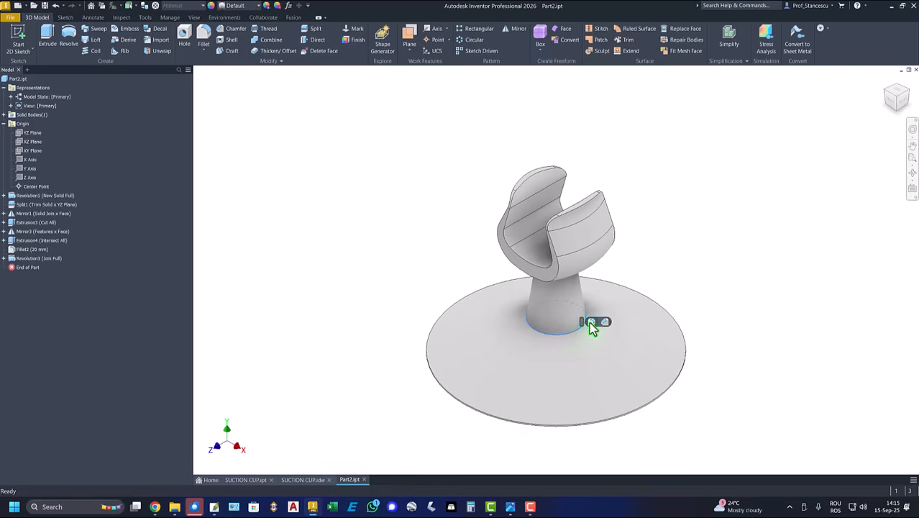
{"action": "left_click", "coordinate": [591, 322]}
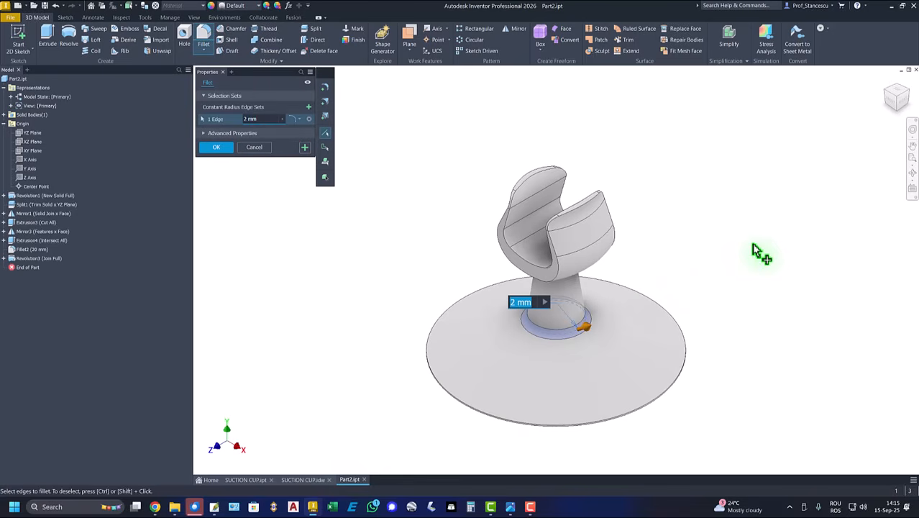
{"action": "middle_click_drag", "start_coordinate": [753, 244], "coordinate": [649, 315], "text": "shift"}
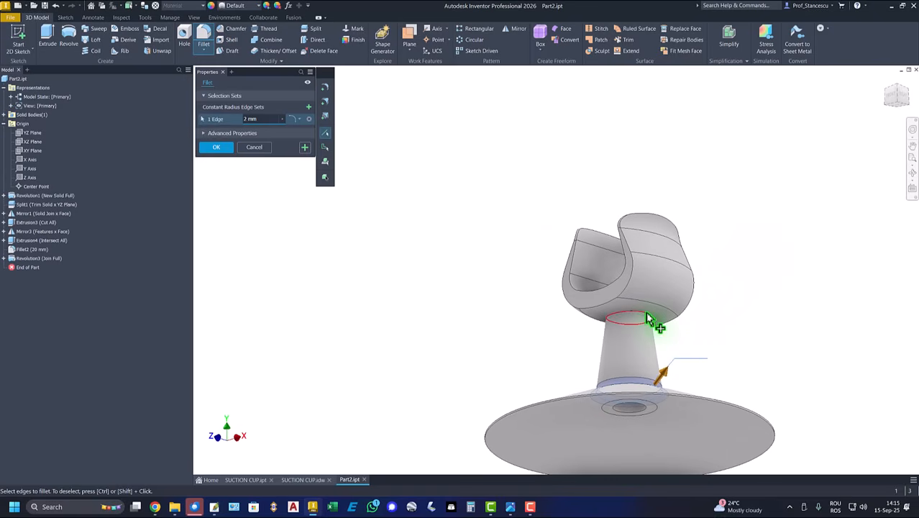
{"action": "left_click", "coordinate": [648, 317]}
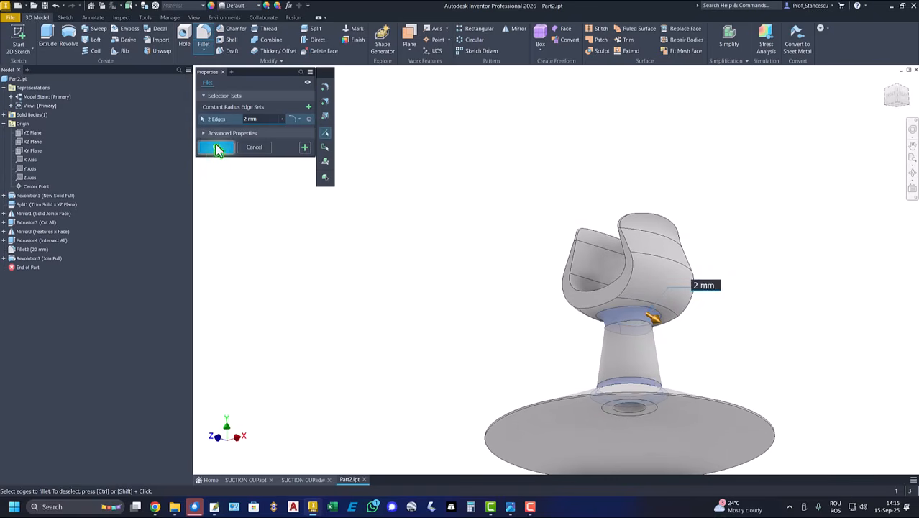
{"action": "left_click", "coordinate": [216, 146]}
{"action": "key", "text": "F6"}
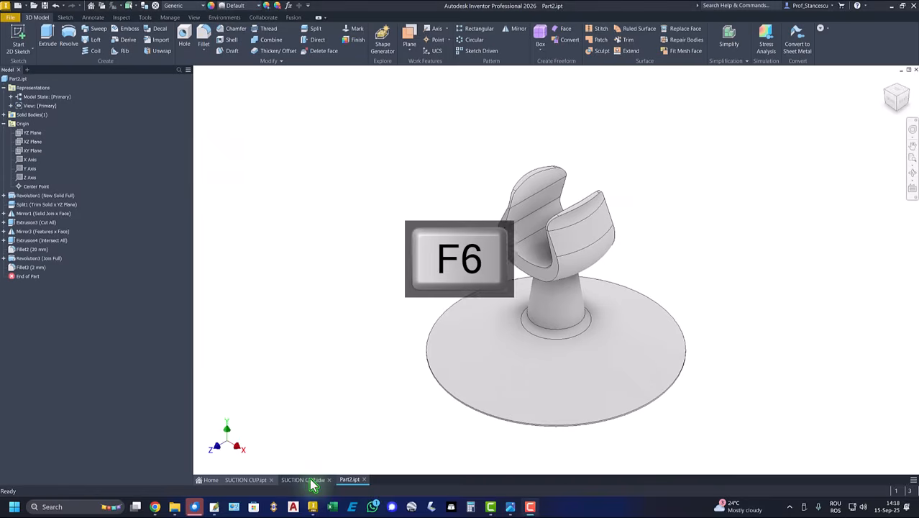
Check the drawing again and apply a 0.5 mm fillet to the outline edges of the holder head's front and back faces.
{"action": "left_click", "coordinate": [311, 482]}
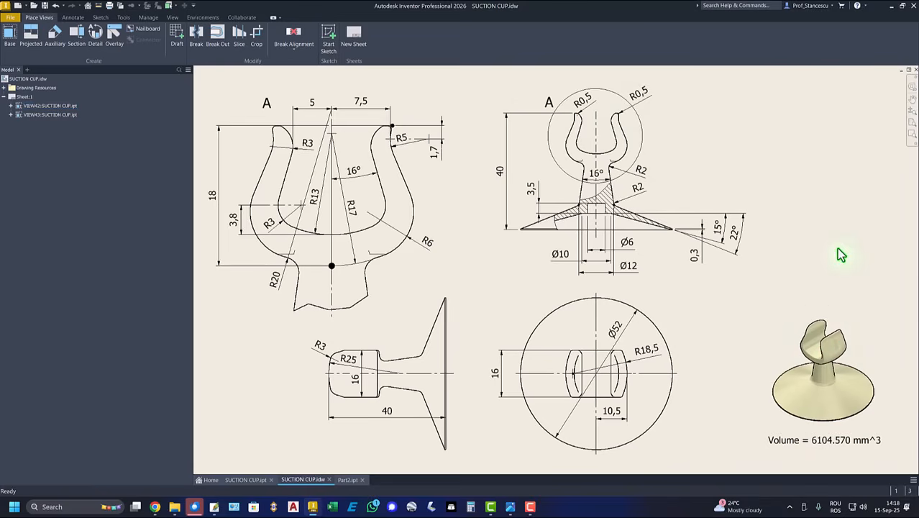
{"action": "left_click", "coordinate": [348, 480]}
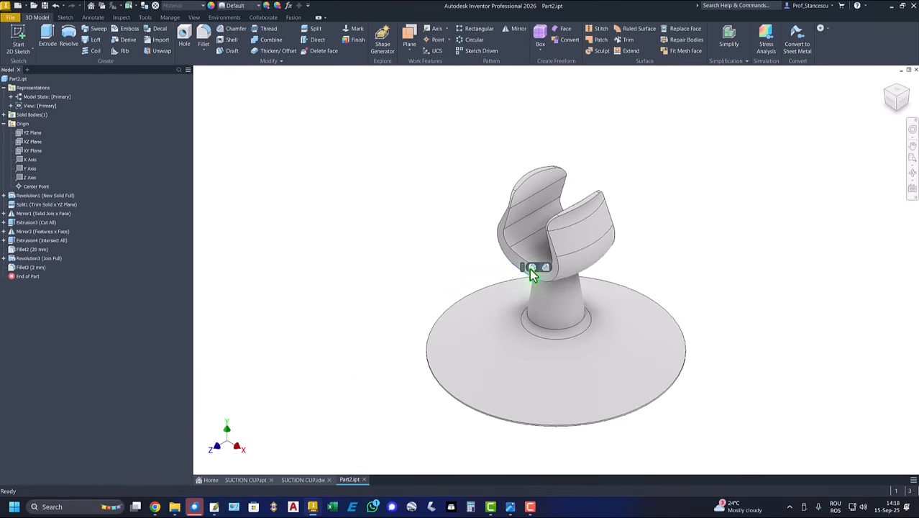
{"action": "left_click", "coordinate": [532, 268]}
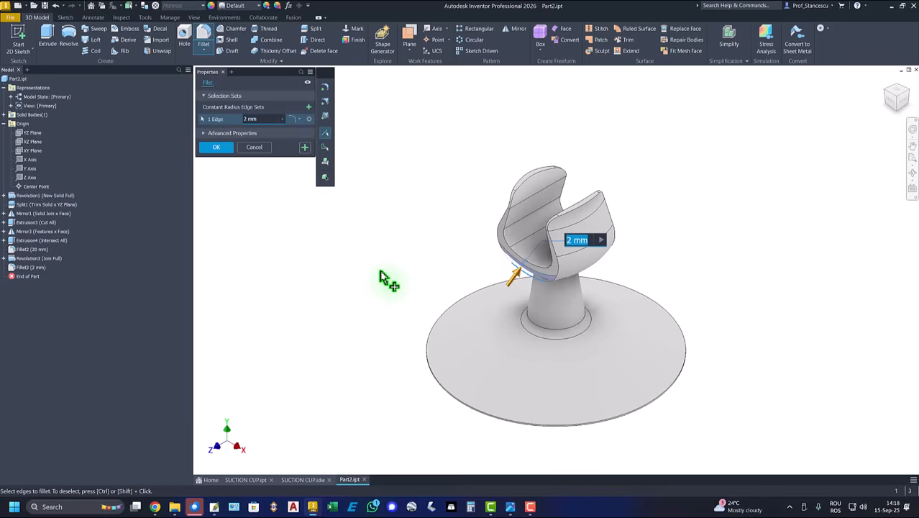
{"action": "type", "text": "0,5"}
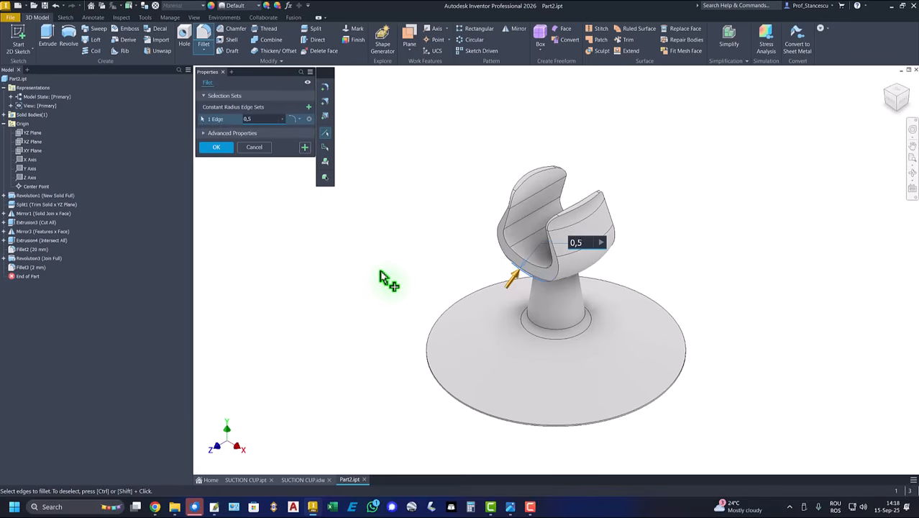
{"action": "middle_click_drag", "start_coordinate": [385, 279], "coordinate": [522, 304], "text": "shift"}
{"action": "left_click", "coordinate": [661, 290]}
{"action": "left_click", "coordinate": [683, 277]}
{"action": "left_click", "coordinate": [527, 268]}
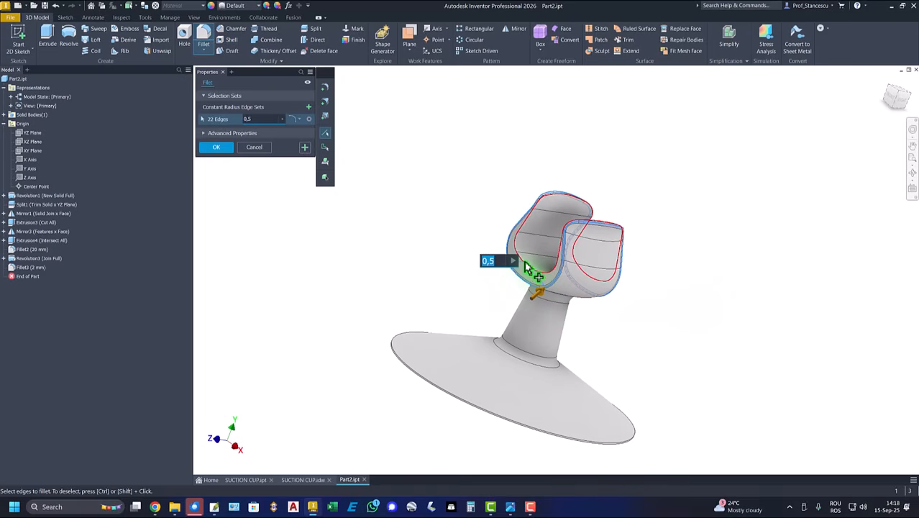
{"action": "left_click", "coordinate": [529, 268]}
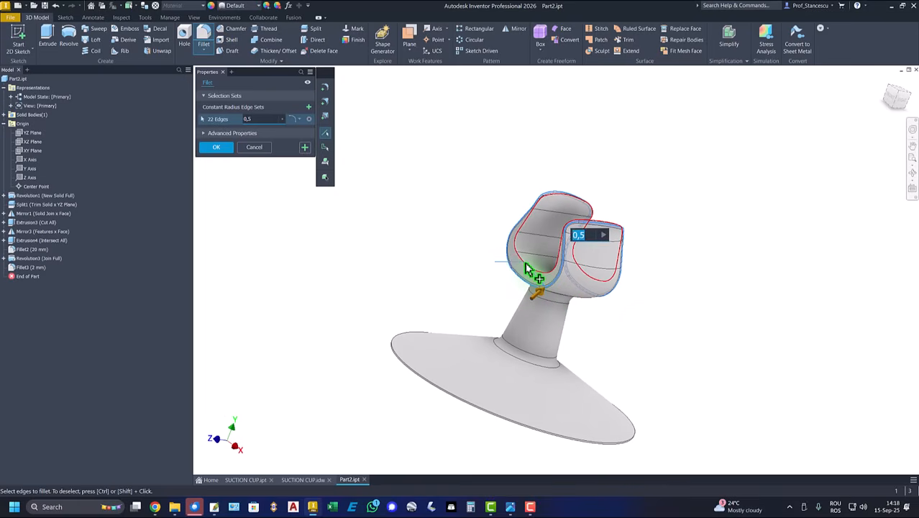
{"action": "left_click", "coordinate": [223, 147]}
{"action": "key", "text": "F6"}
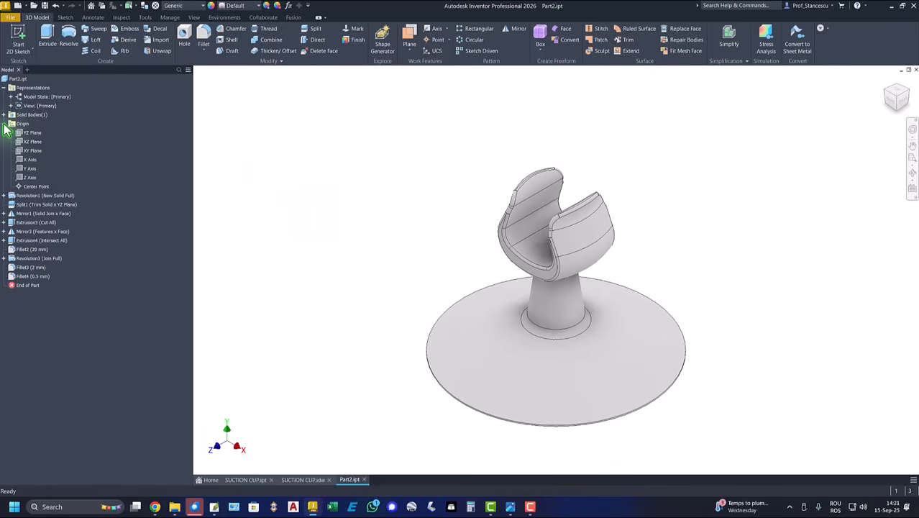
Collapse the Origin and Representations folders and copy the part's volume value from its physical iProperties.
{"action": "left_click", "coordinate": [4, 124]}
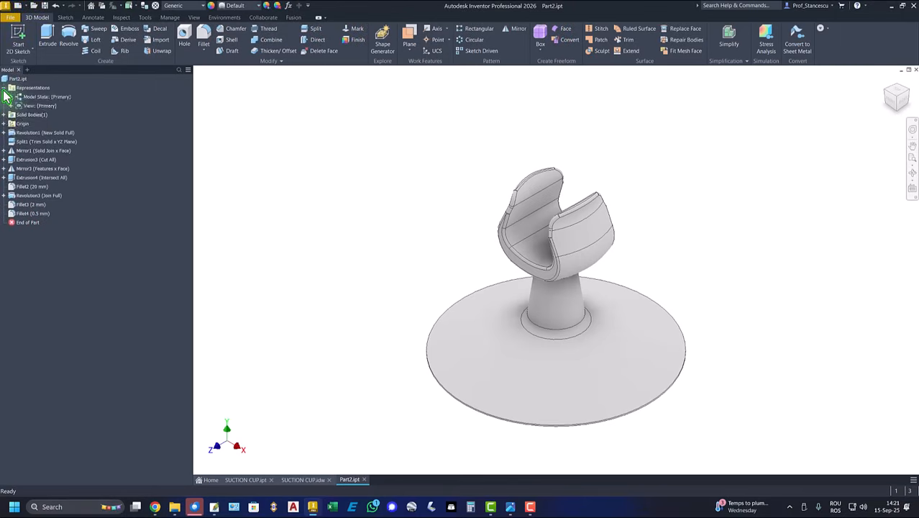
{"action": "left_click", "coordinate": [4, 87]}
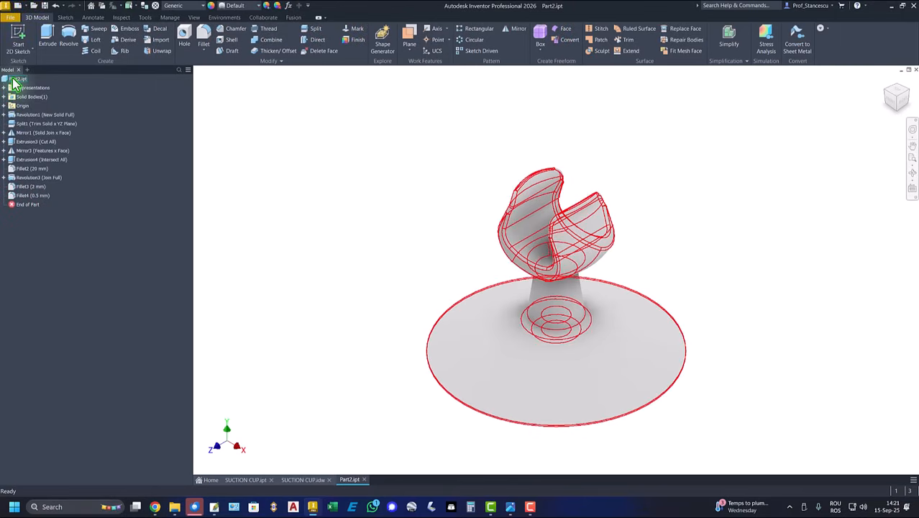
{"action": "right_click", "coordinate": [13, 79]}
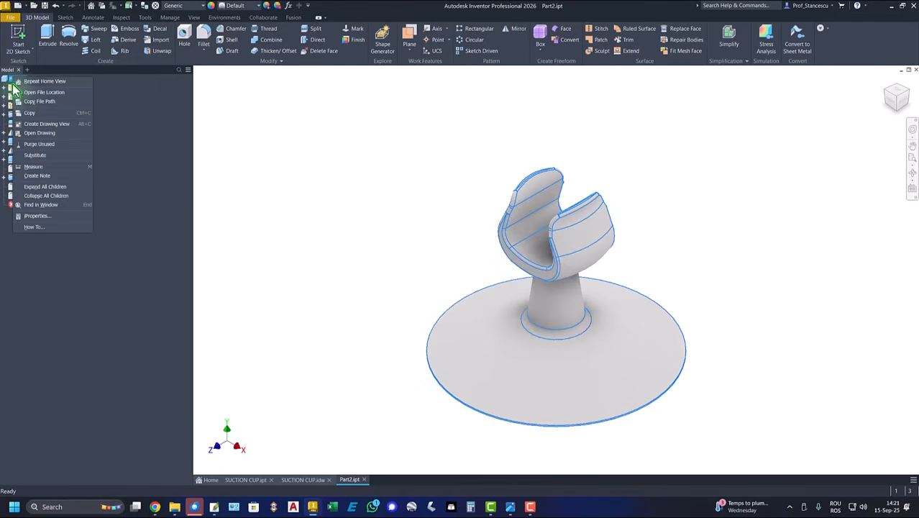
{"action": "left_click", "coordinate": [38, 216]}
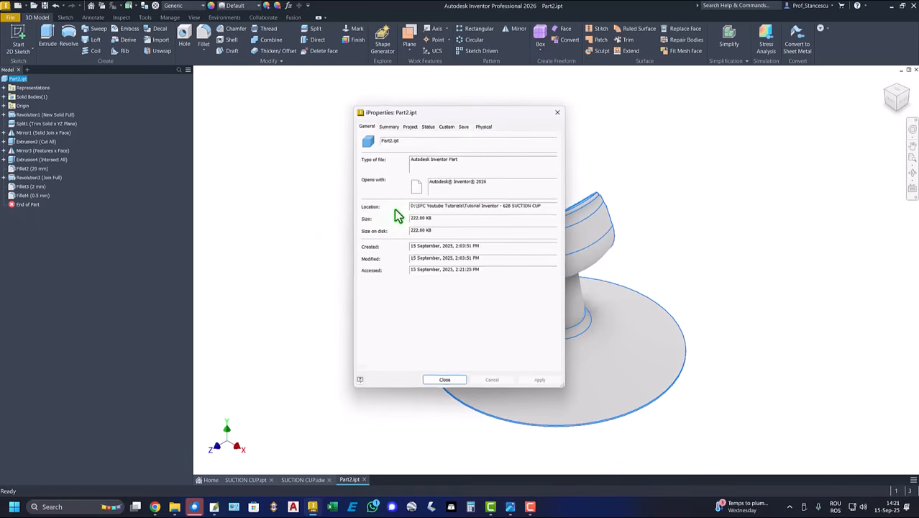
{"action": "left_click", "coordinate": [483, 127]}
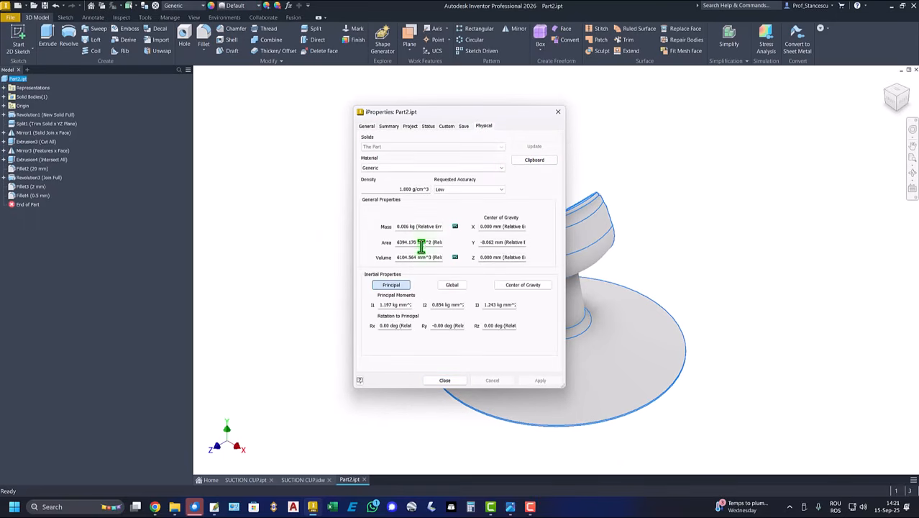
{"action": "left_click_drag", "start_coordinate": [431, 259], "coordinate": [340, 263]}
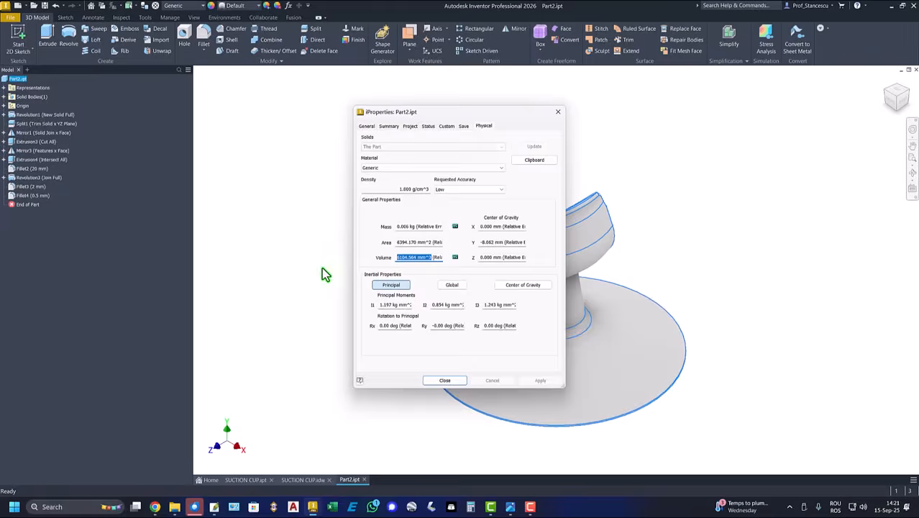
{"action": "key", "text": "ctrl+c"}
{"action": "left_click", "coordinate": [445, 380]}
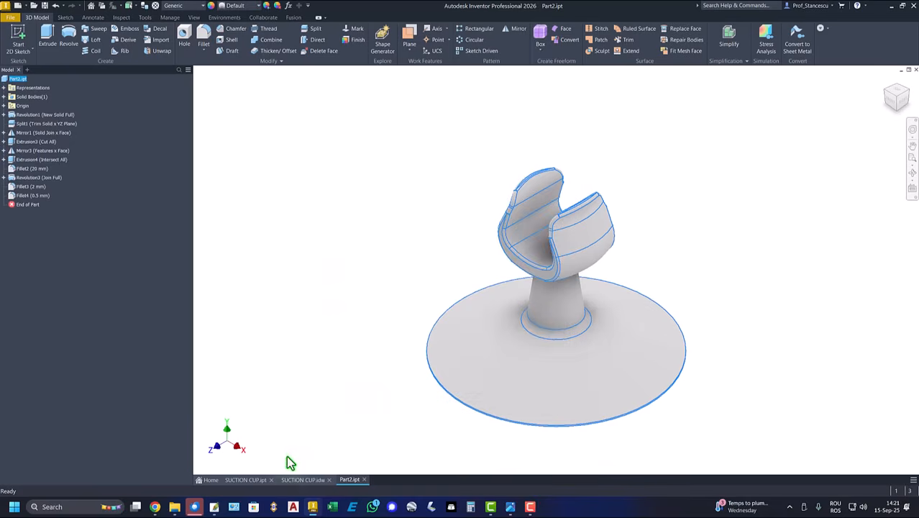
In the SUCTION CUP drawing, replace the value in the volume note with the copied 6104.564 mm^3.
{"action": "left_click", "coordinate": [305, 480]}
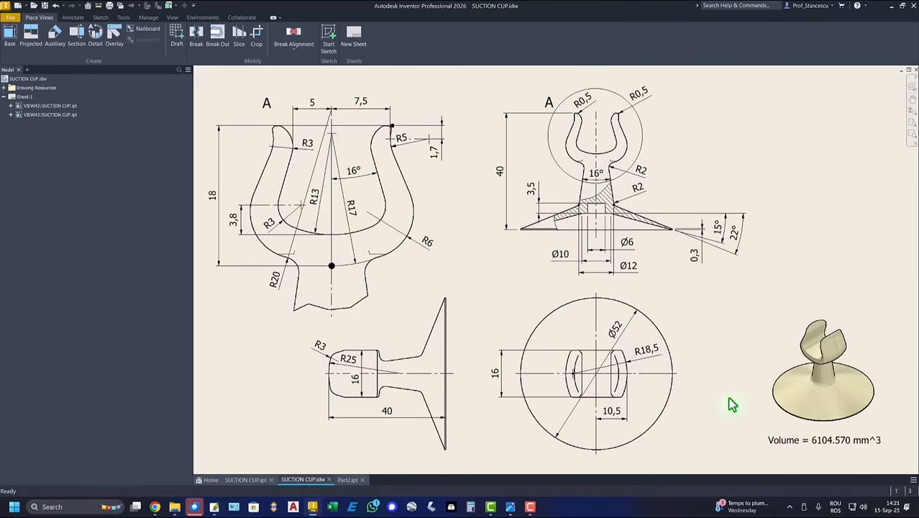
{"action": "double_click", "coordinate": [843, 441]}
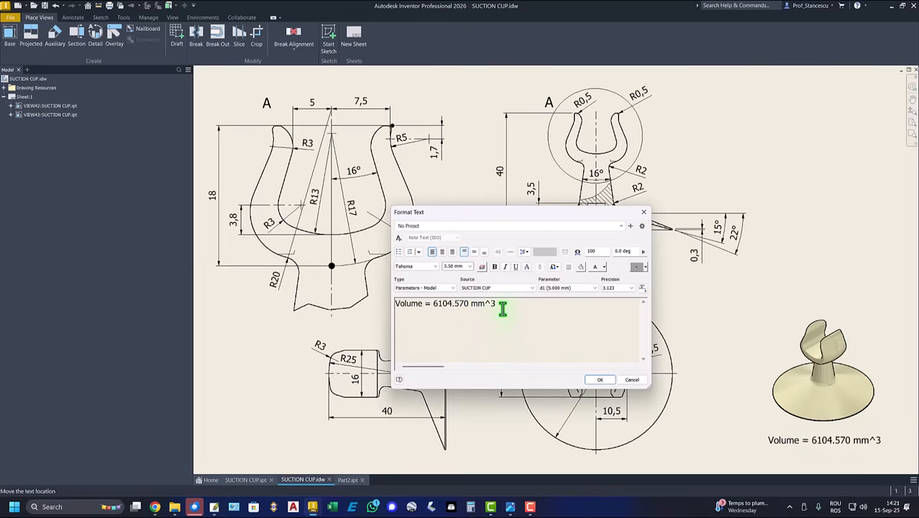
{"action": "key", "text": "Return"}
{"action": "key", "text": "ctrl+v"}
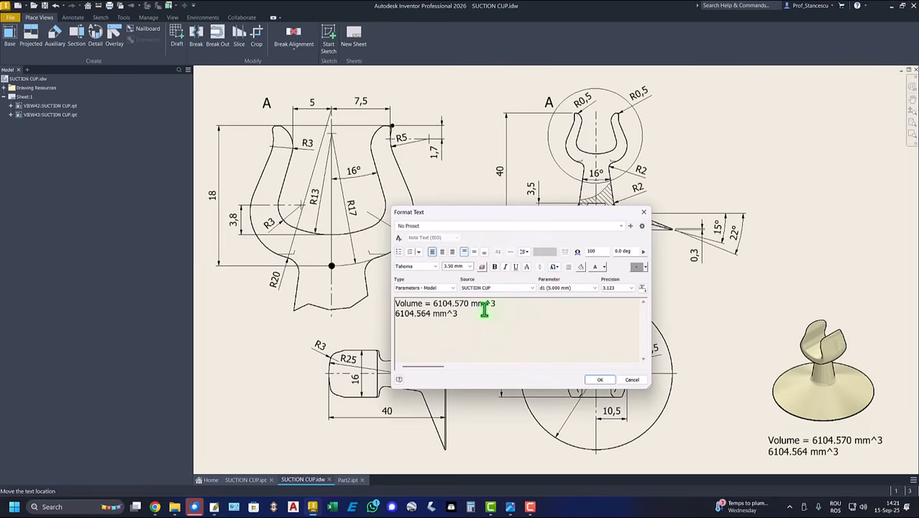
{"action": "left_click_drag", "start_coordinate": [445, 304], "coordinate": [495, 308]}
{"action": "key", "text": "Delete"}
{"action": "key", "text": "Delete"}
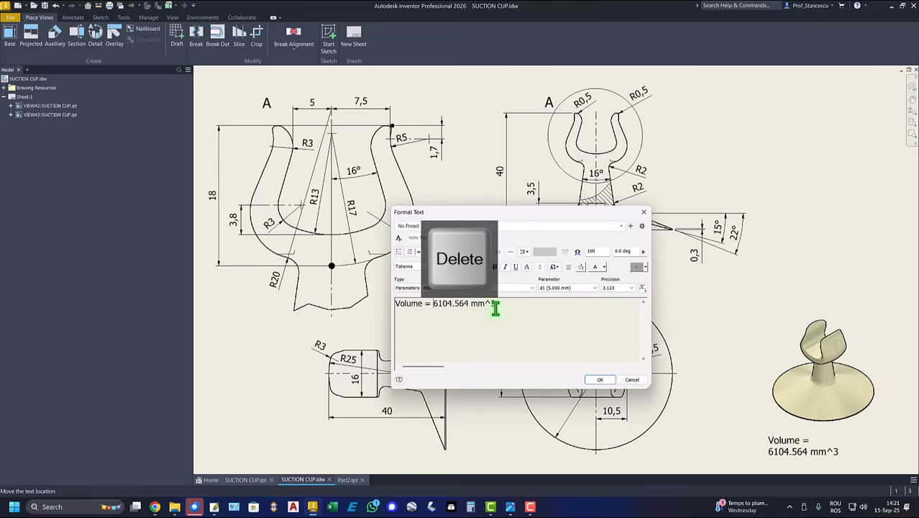
{"action": "left_click", "coordinate": [604, 381]}
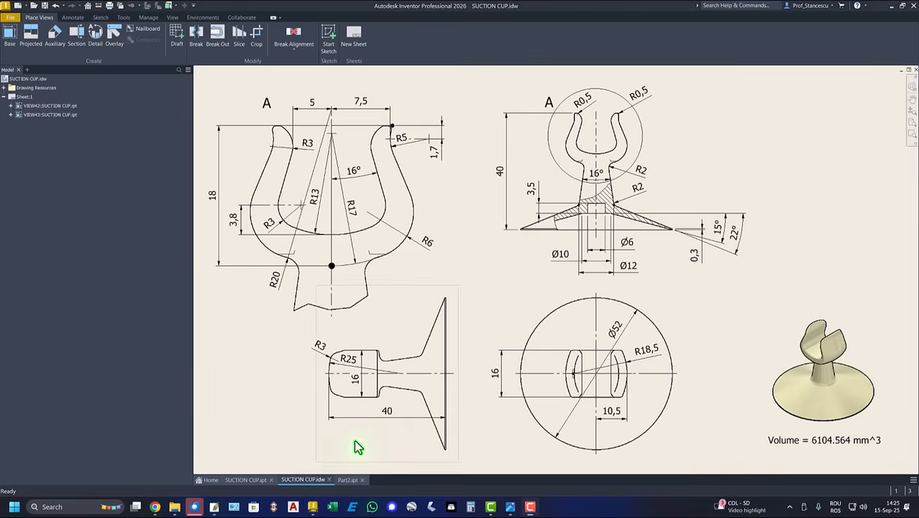
Return to the Part2 model and assign it the Polypropylene material.
{"action": "left_click", "coordinate": [348, 480]}
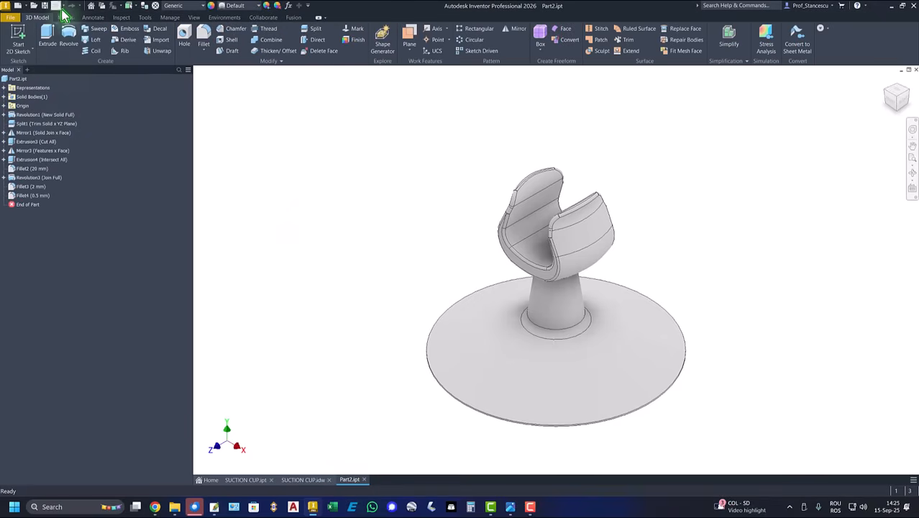
{"action": "left_click", "coordinate": [186, 7]}
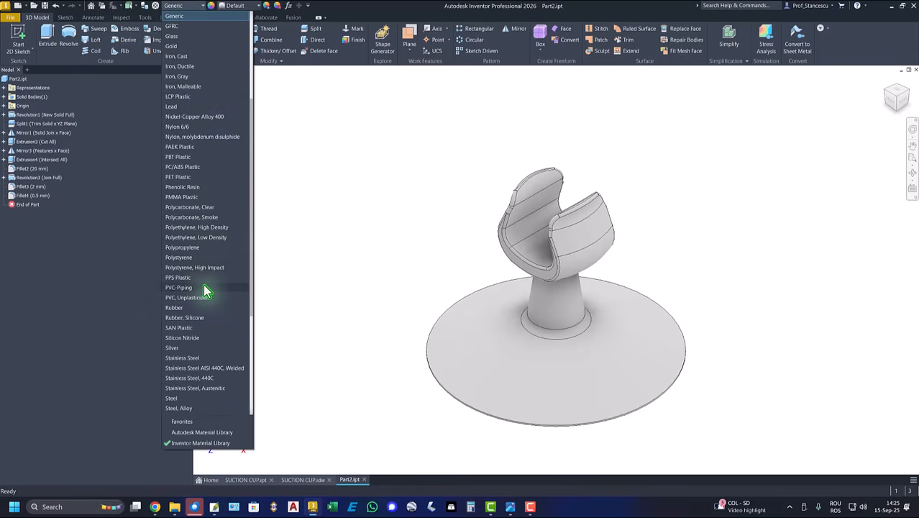
{"action": "left_click", "coordinate": [180, 247]}
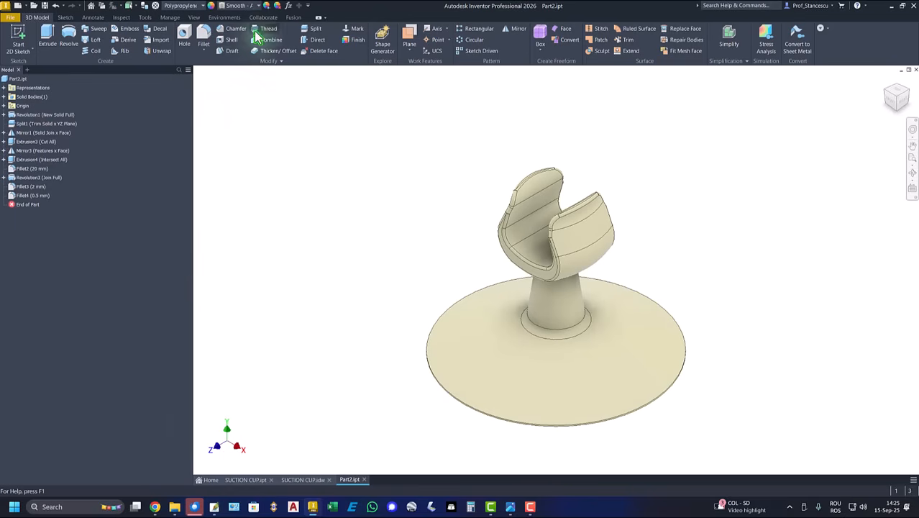
Display the part in the Shaded visual style and set its lighting style to Default Lights.
{"action": "left_click", "coordinate": [193, 17]}
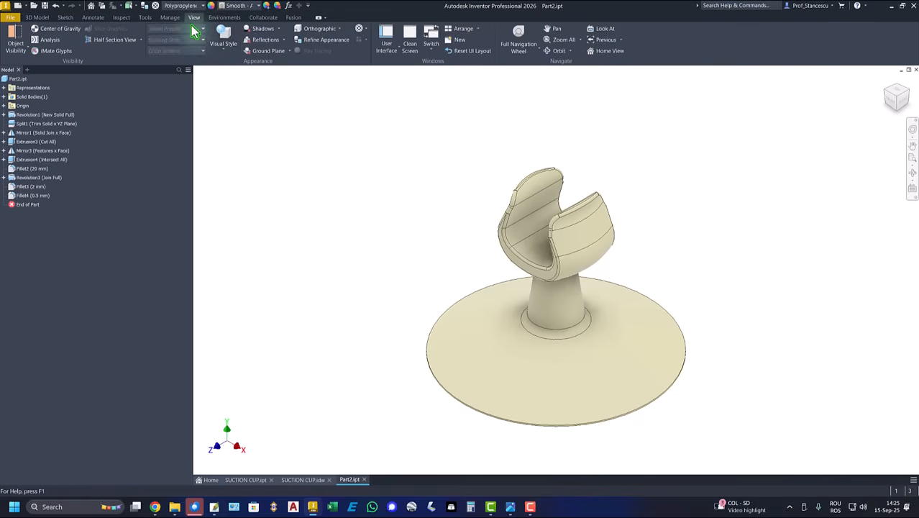
{"action": "left_click", "coordinate": [226, 51]}
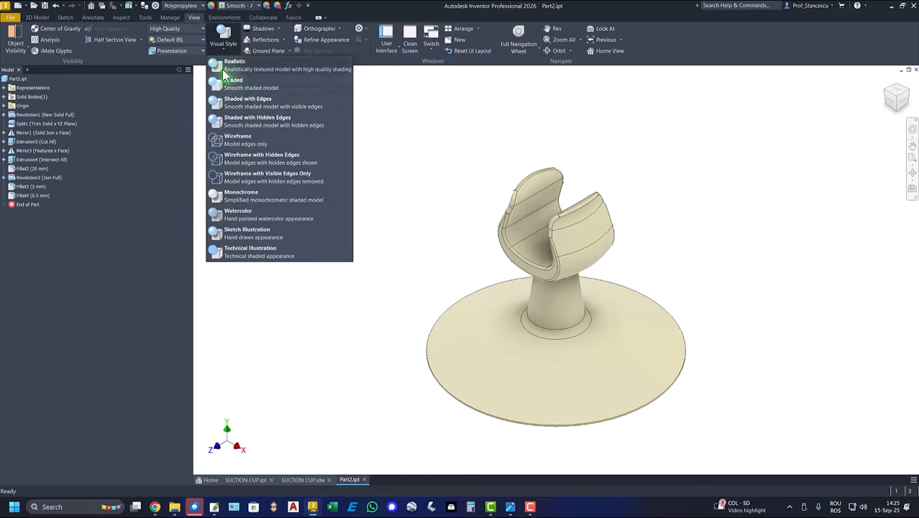
{"action": "left_click", "coordinate": [231, 84]}
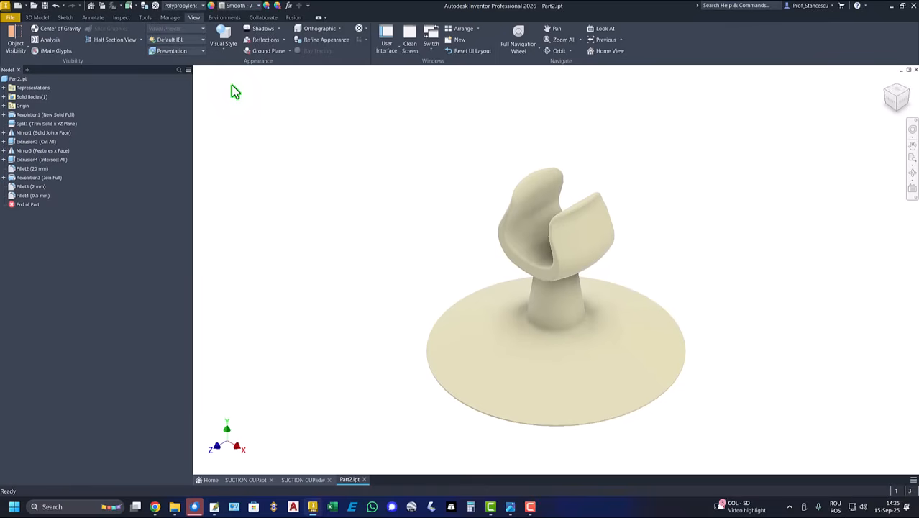
{"action": "left_click", "coordinate": [177, 40]}
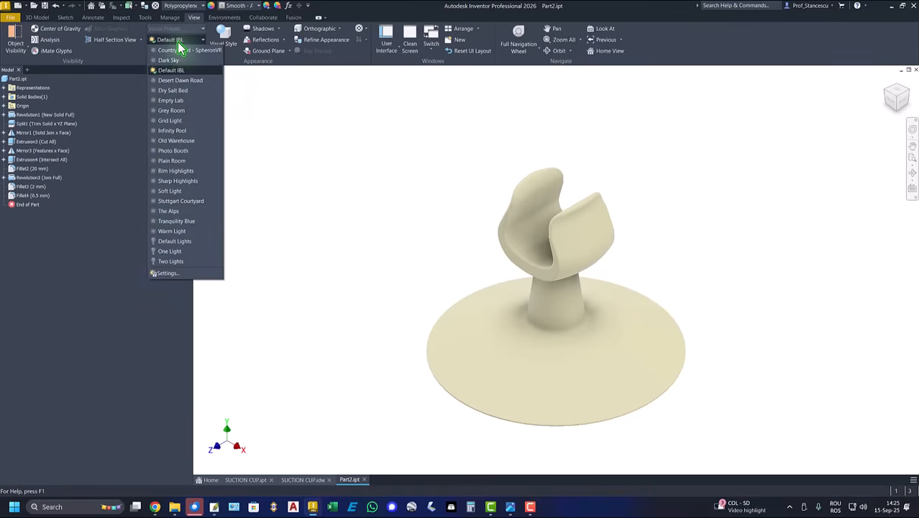
{"action": "left_click", "coordinate": [174, 252]}
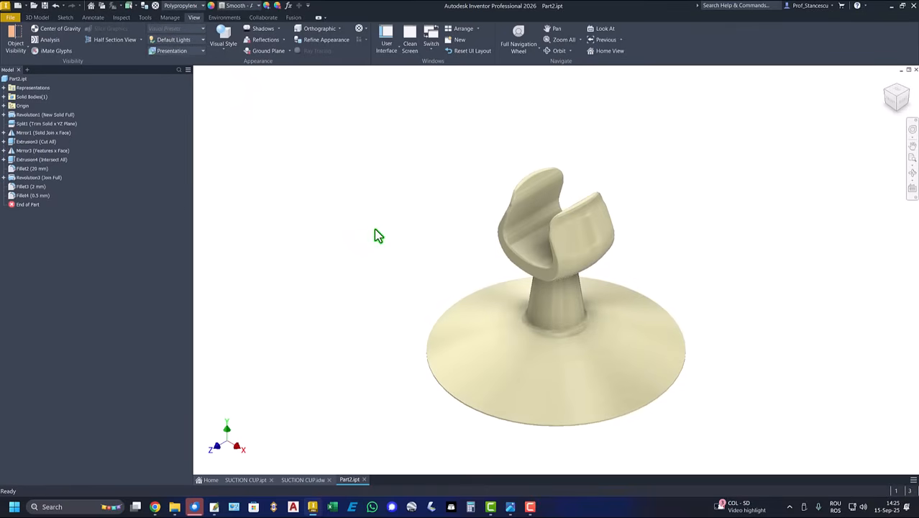